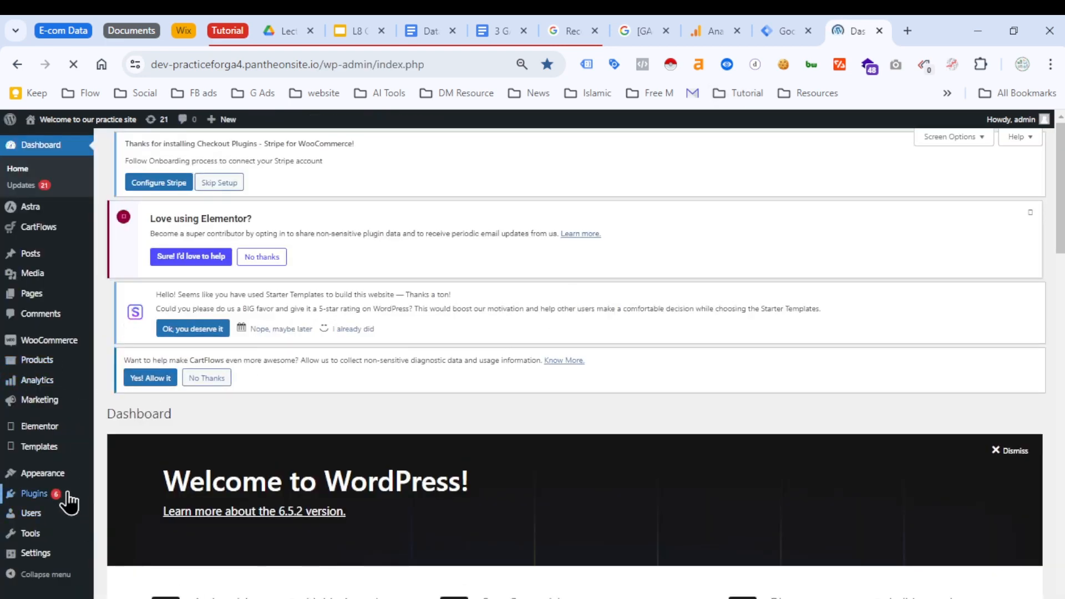
Step: Open the settings of the GTM4WP Google Tag Manager plugin from the site's installed plugins
mouse_move(50, 494)
left_click(124, 494)
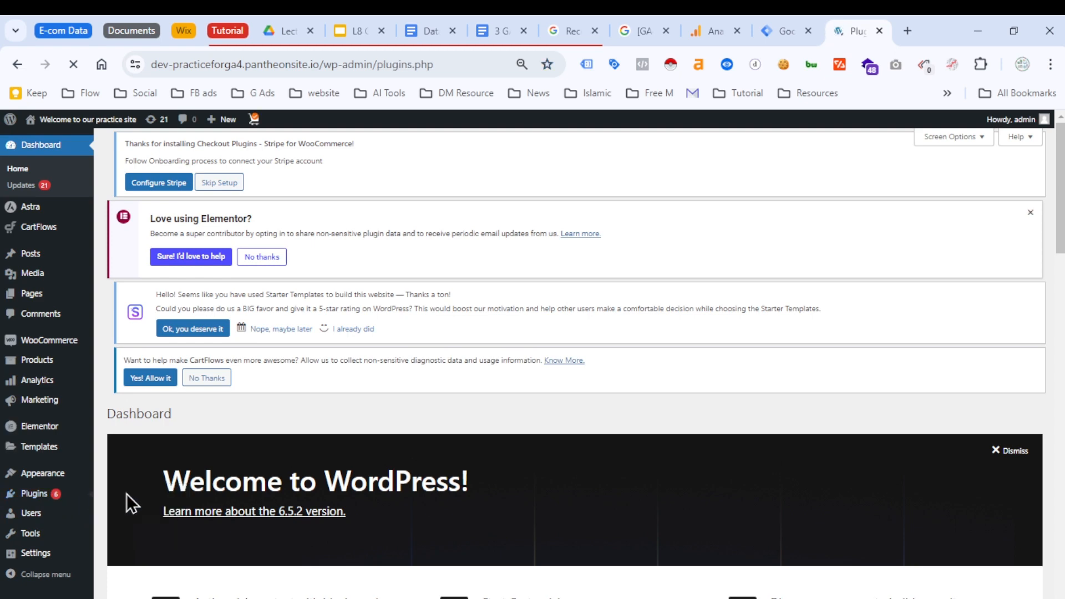
scroll(240, 472, "down", 1)
scroll(242, 481, "down", 4)
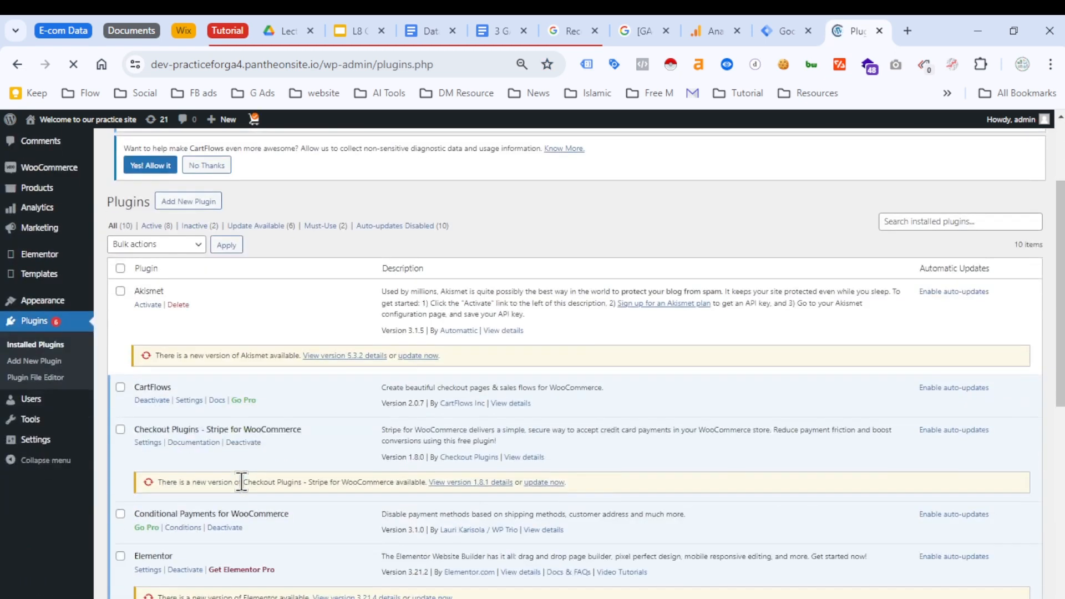
scroll(219, 482, "down", 2)
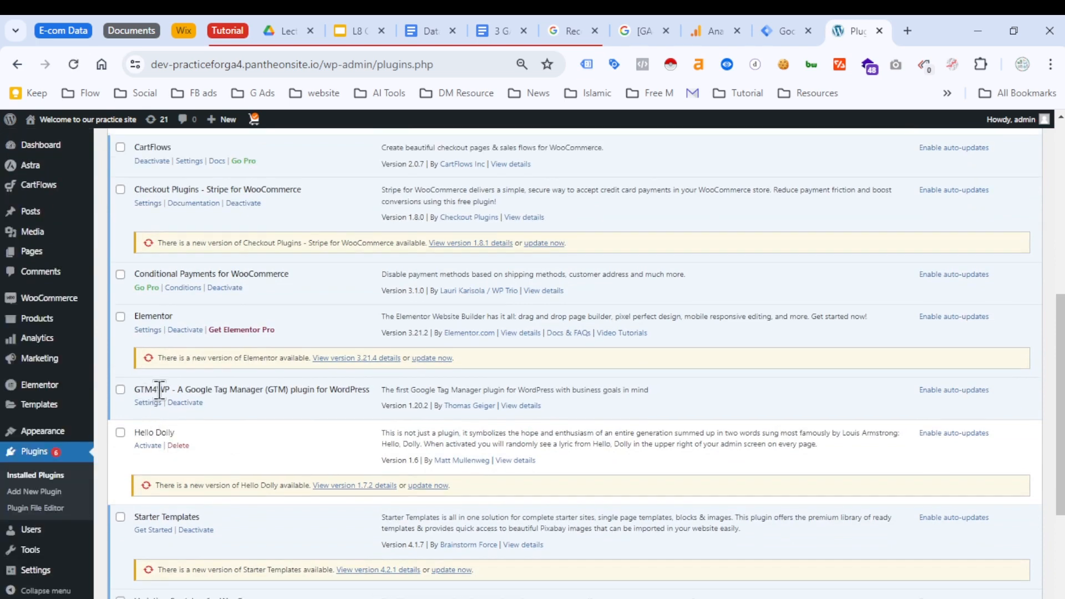
left_click_drag(374, 393, 156, 413)
left_click(153, 406)
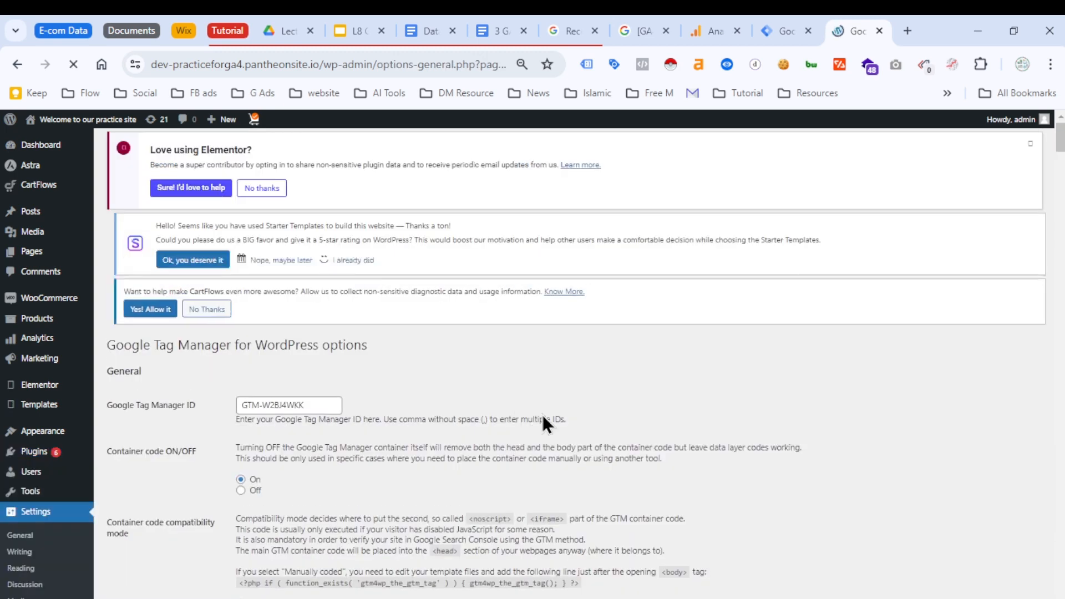
Step: Compare the plugin's Google Tag Manager ID with the container ID in the Tag Manager workspace
scroll(335, 422, "down", 2)
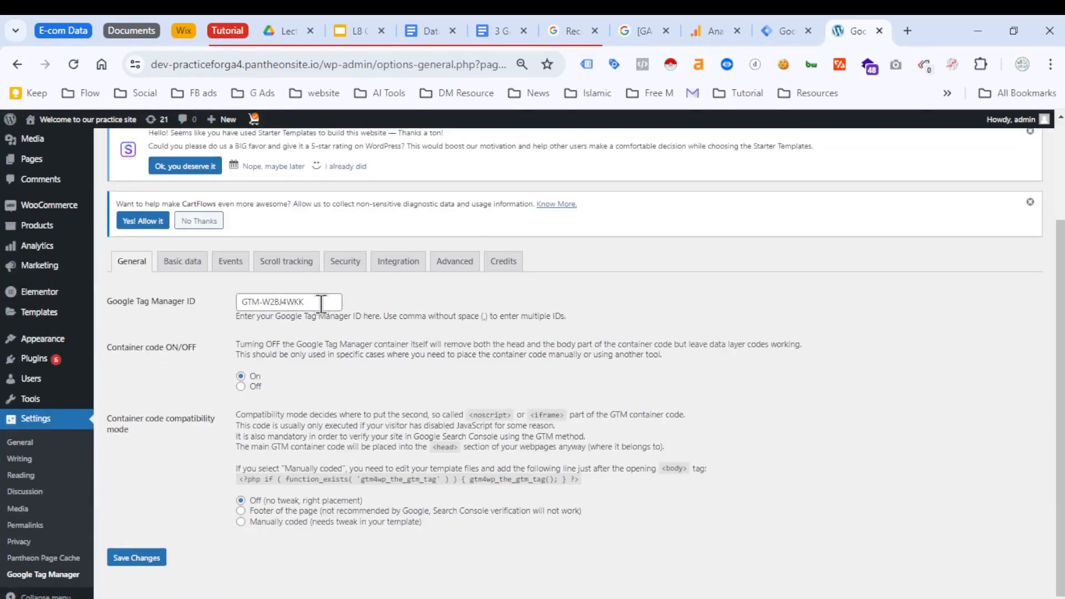
left_click_drag(311, 302, 231, 301)
left_click(781, 31)
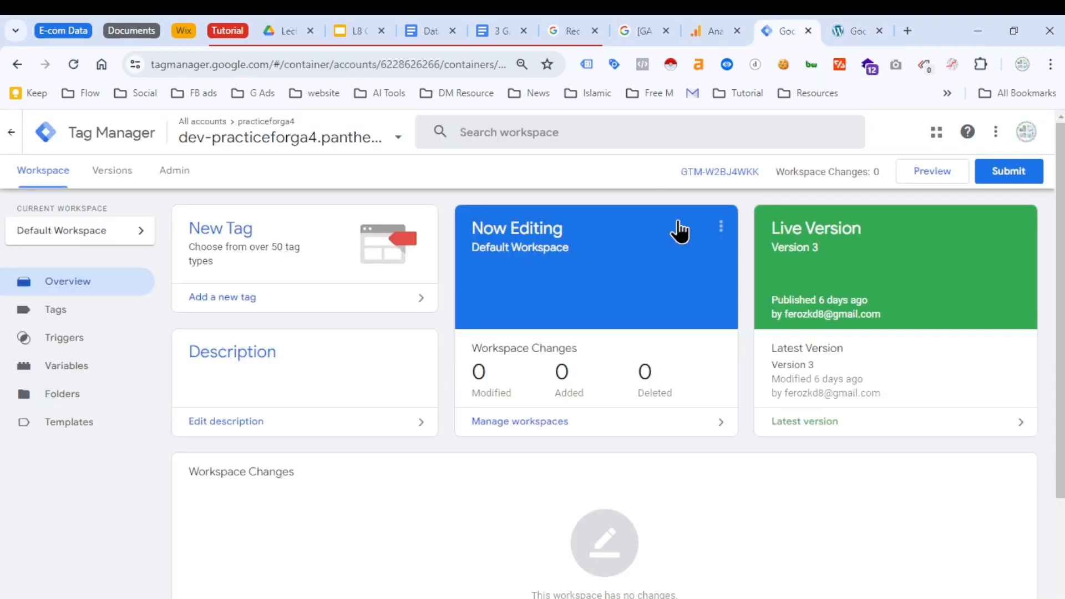
left_click(868, 27)
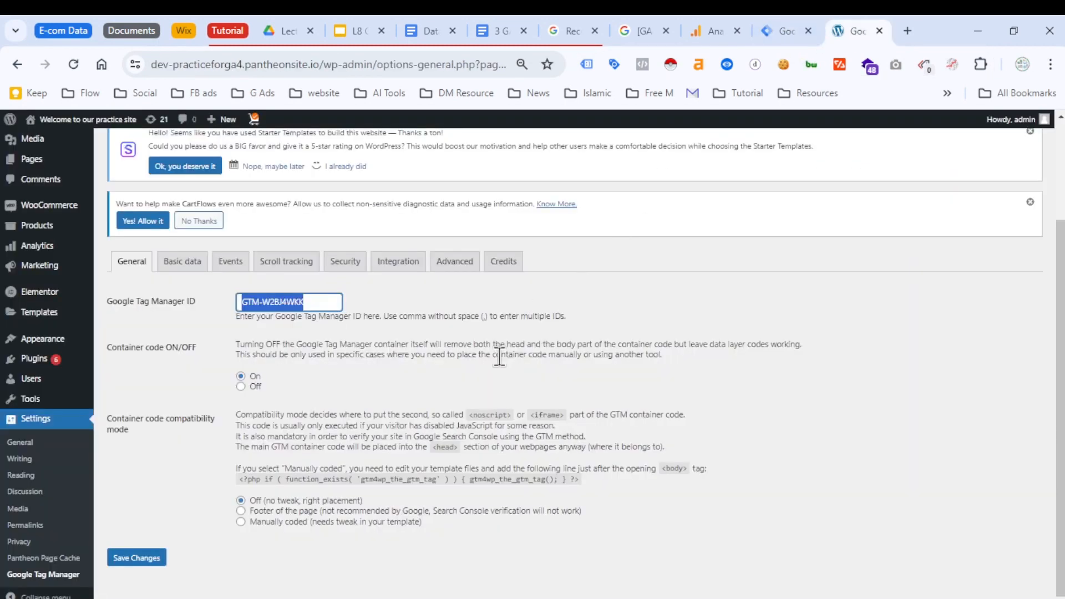
left_click(380, 316)
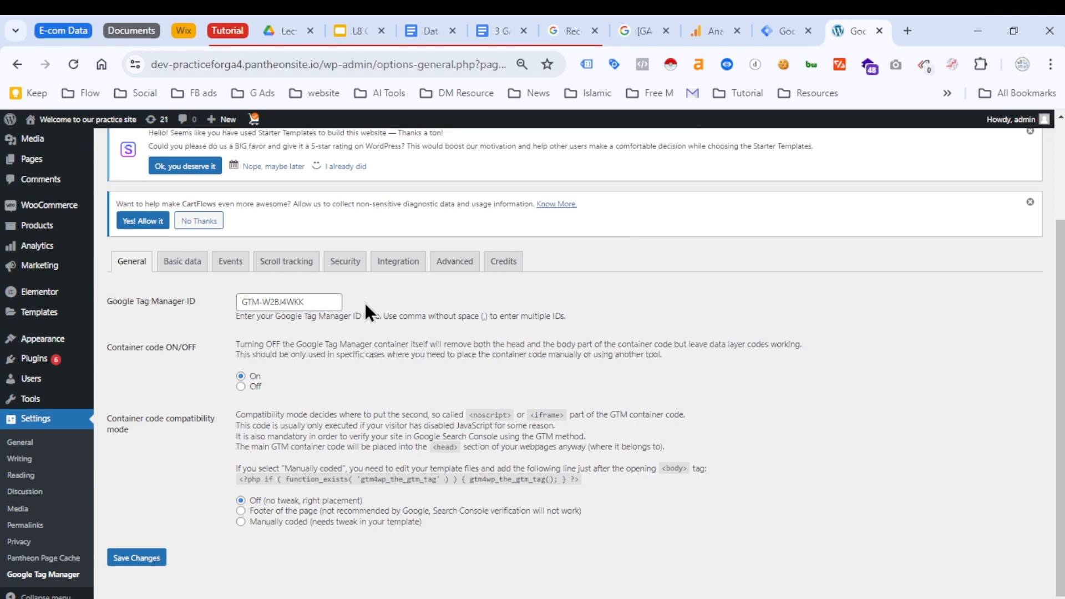
Step: In the plugin's WooCommerce integration, enable Cart content in data layer and Track e-commerce
left_click(406, 265)
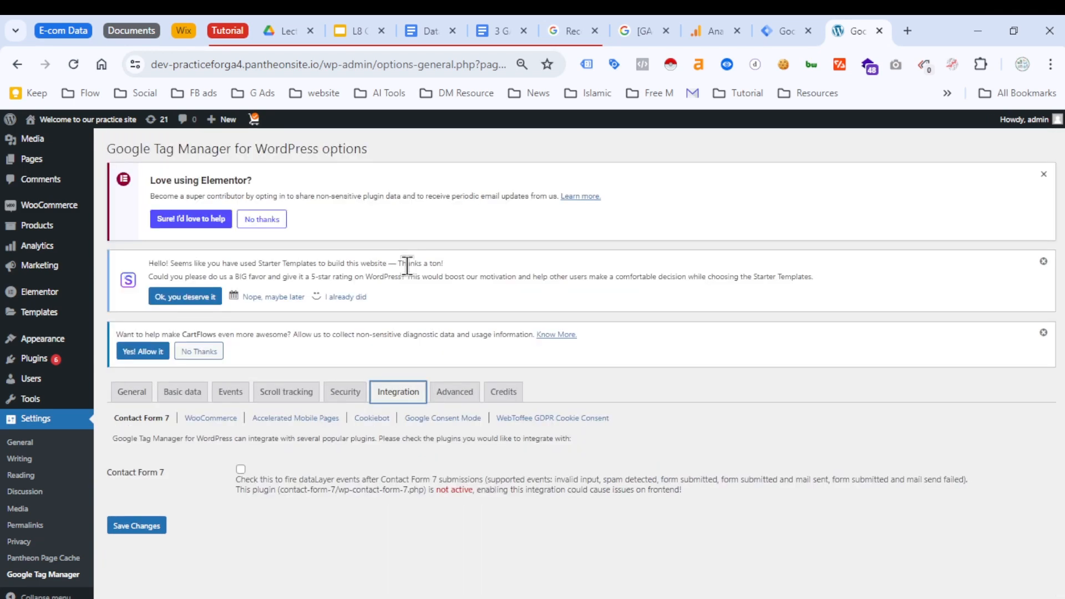
left_click(209, 420)
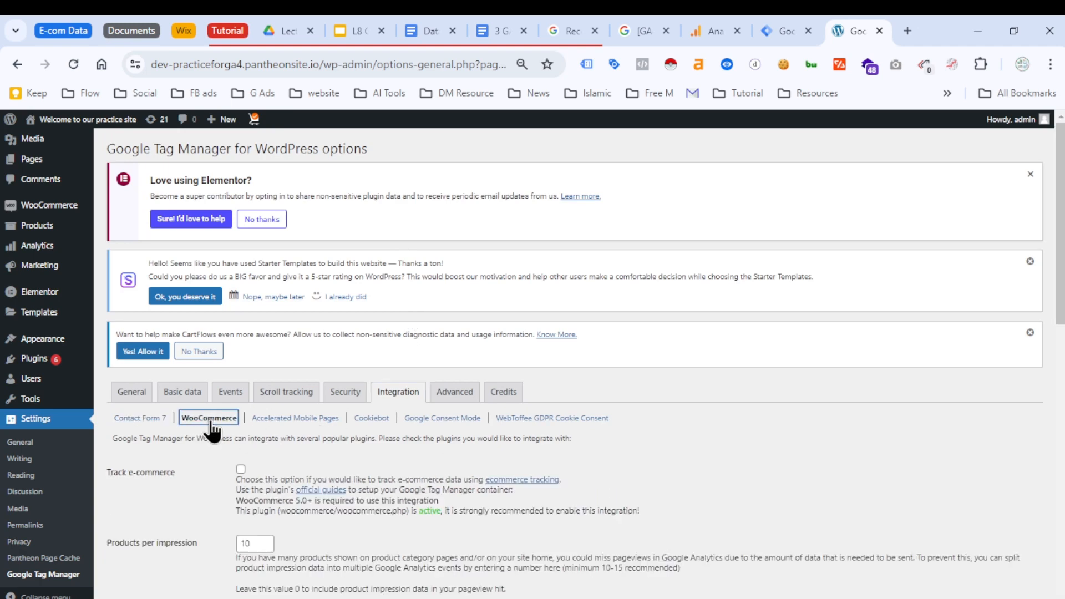
scroll(244, 439, "down", 2)
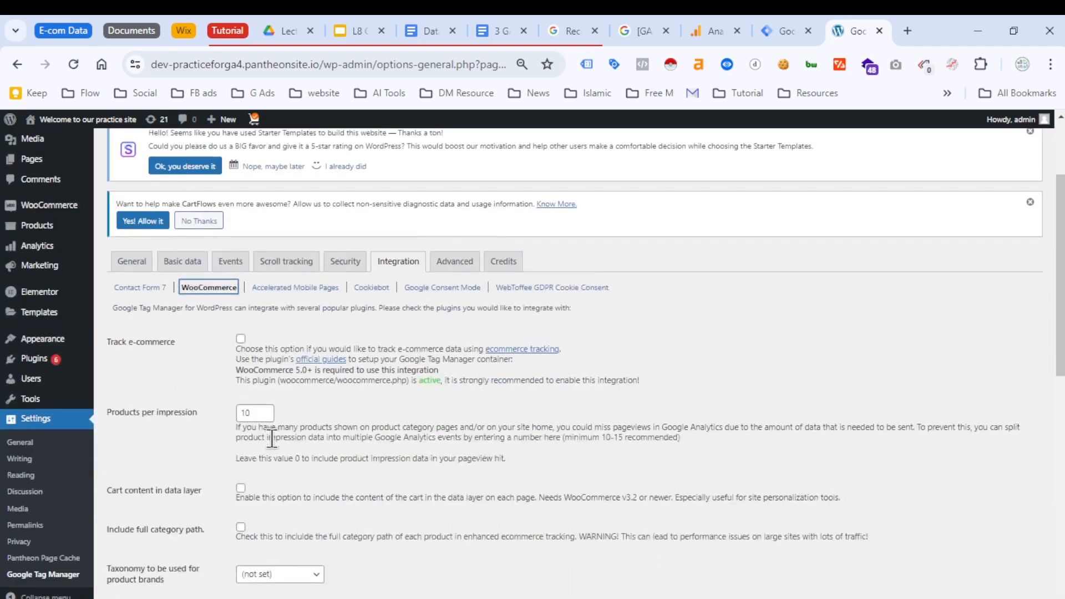
left_click(241, 489)
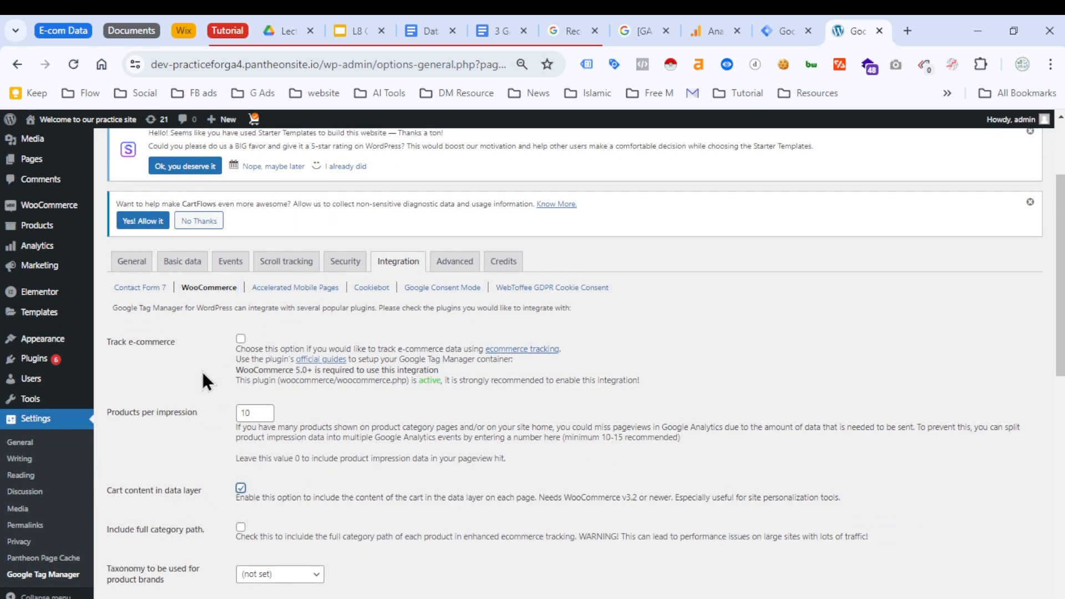
left_click(240, 339)
Step: Enable Customer data in data layer and Order data in data layer for WooCommerce, and save the plugin settings
scroll(330, 496, "down", 2)
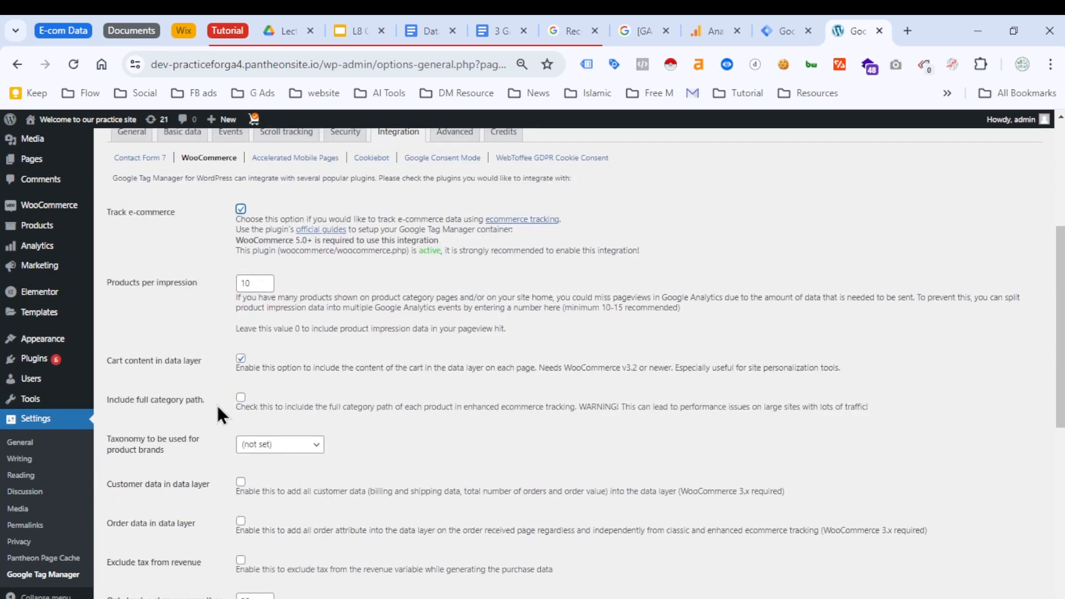
scroll(293, 468, "down", 2)
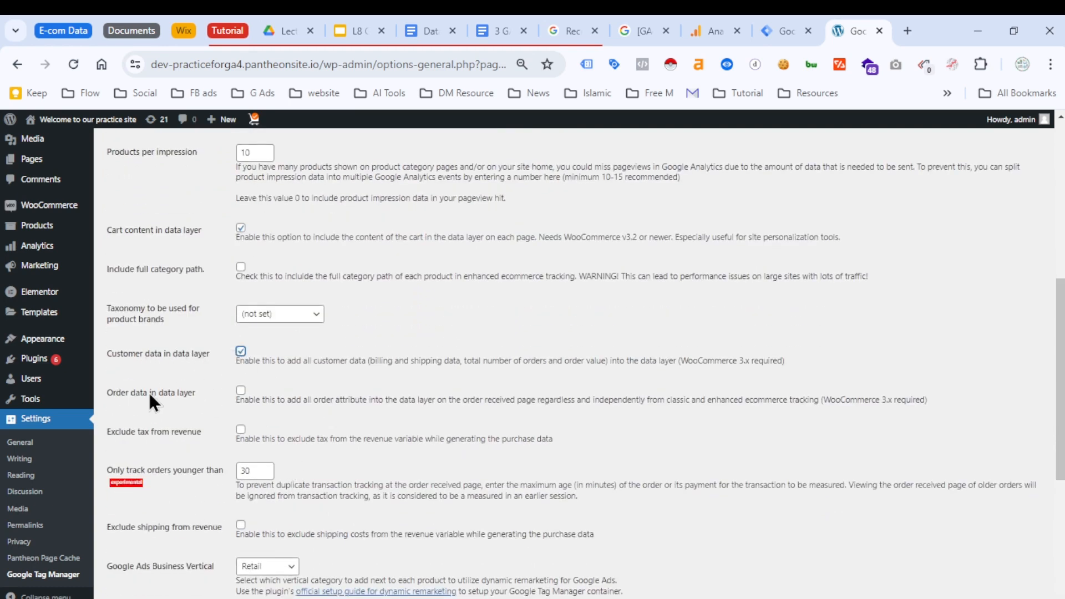
left_click(242, 391)
scroll(244, 445, "down", 5)
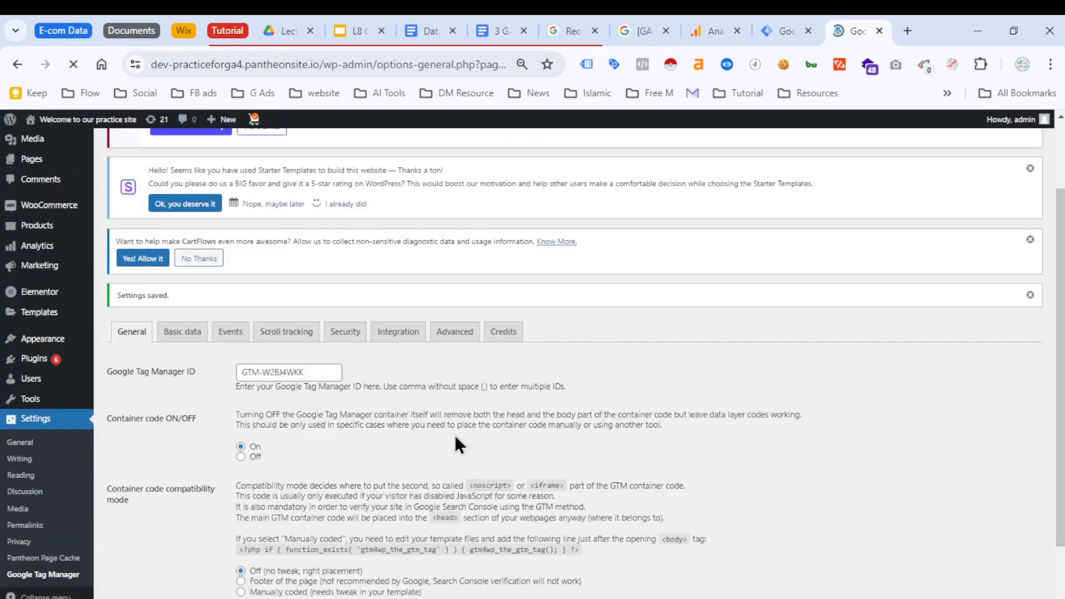
scroll(452, 437, "up", 2)
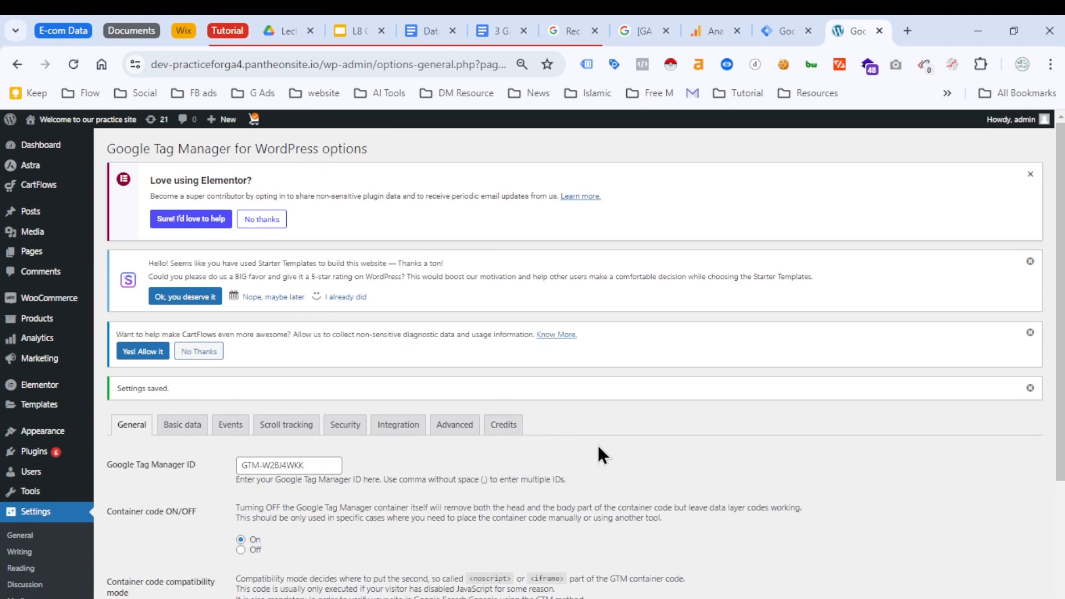
left_click(787, 29)
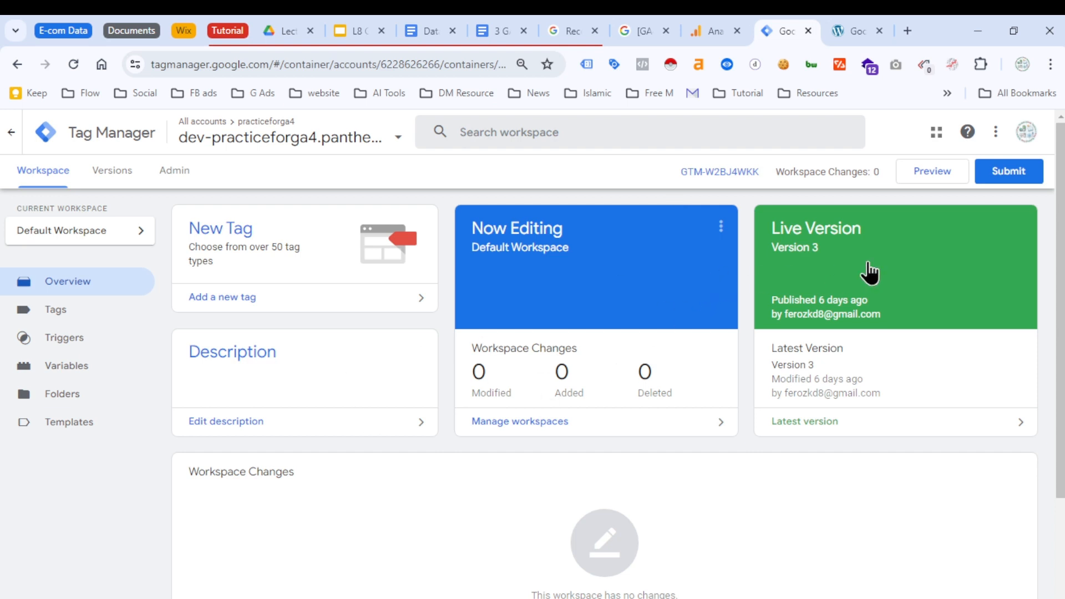
left_click(914, 177)
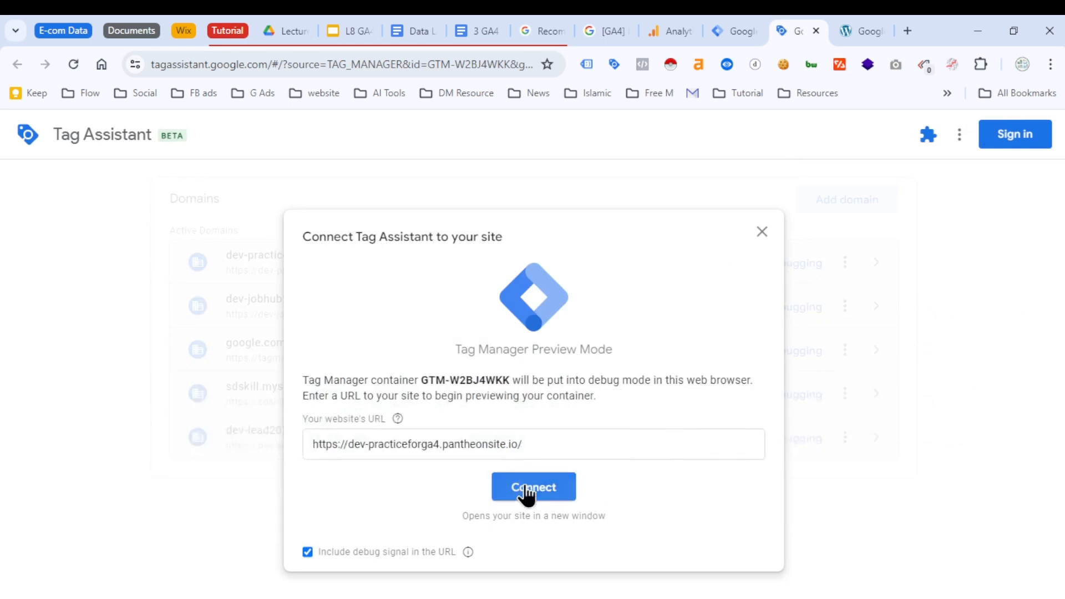
left_click(530, 486)
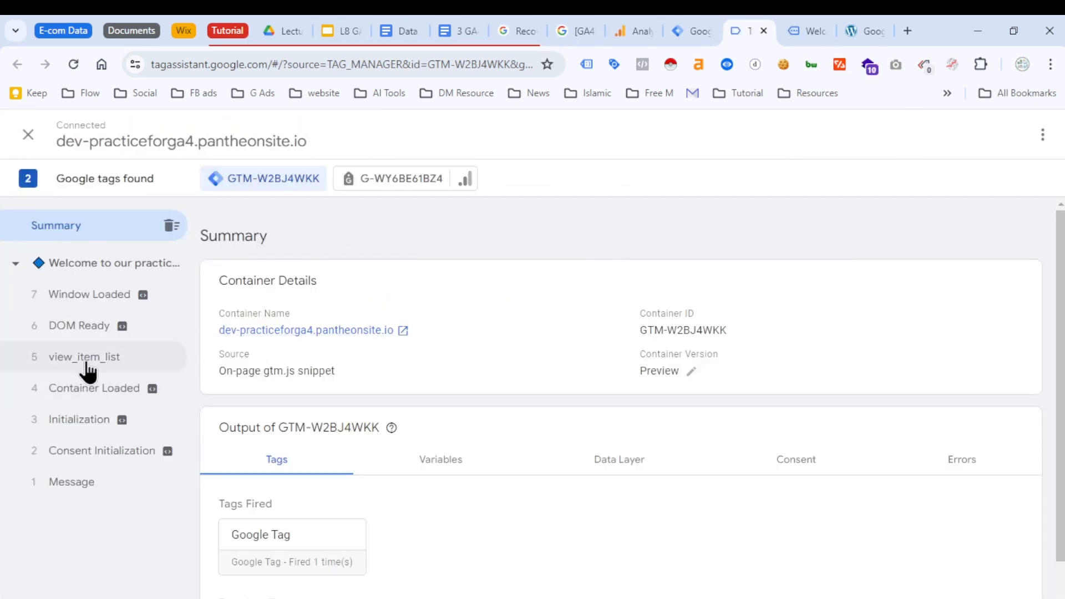
Step: Examine the data layer values of the view_item_list event in Tag Assistant, including its ecommerce items
left_click(86, 358)
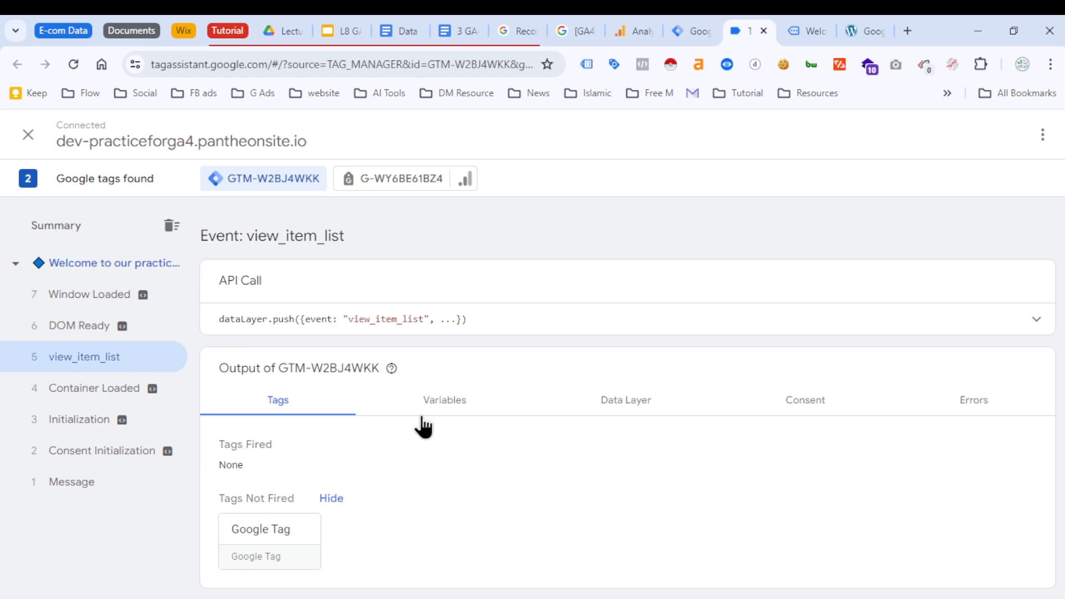
left_click(633, 403)
scroll(523, 450, "down", 5)
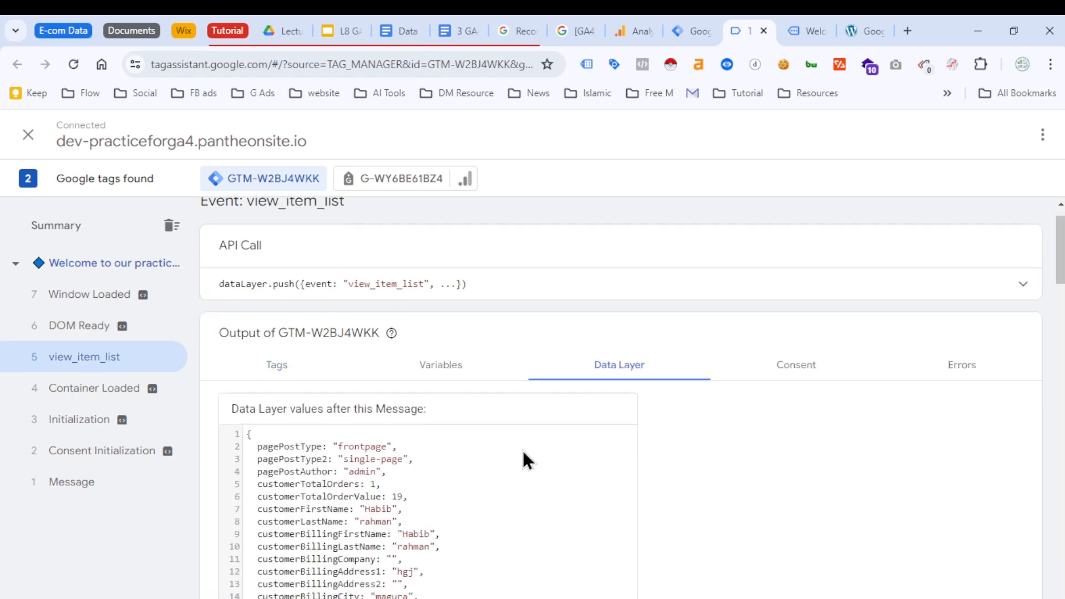
scroll(366, 433, "down", 8)
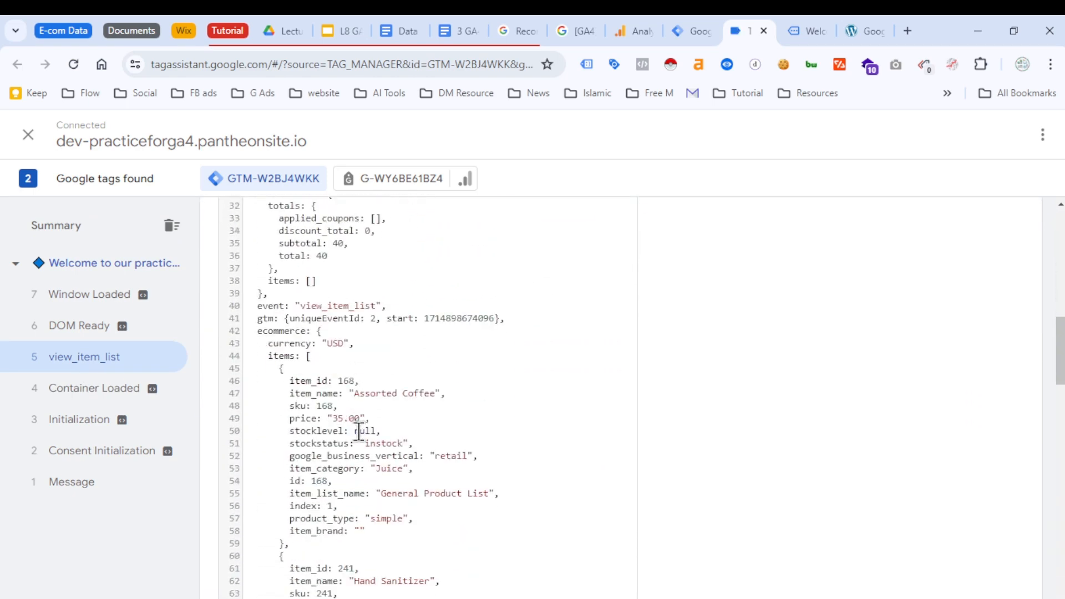
left_click_drag(292, 255, 502, 502)
scroll(693, 336, "up", 20)
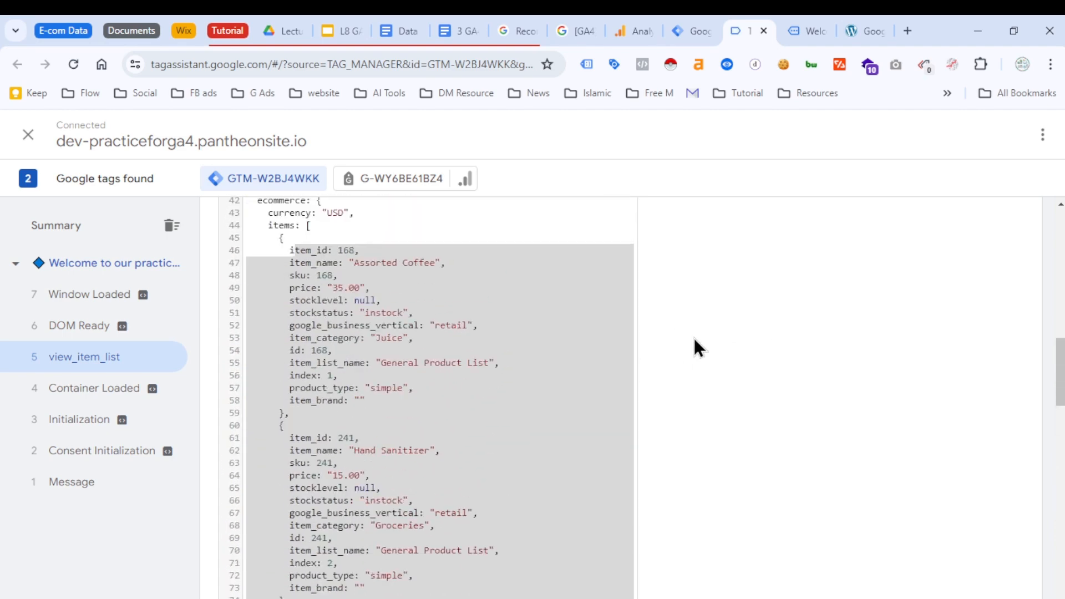
scroll(695, 336, "up", 3)
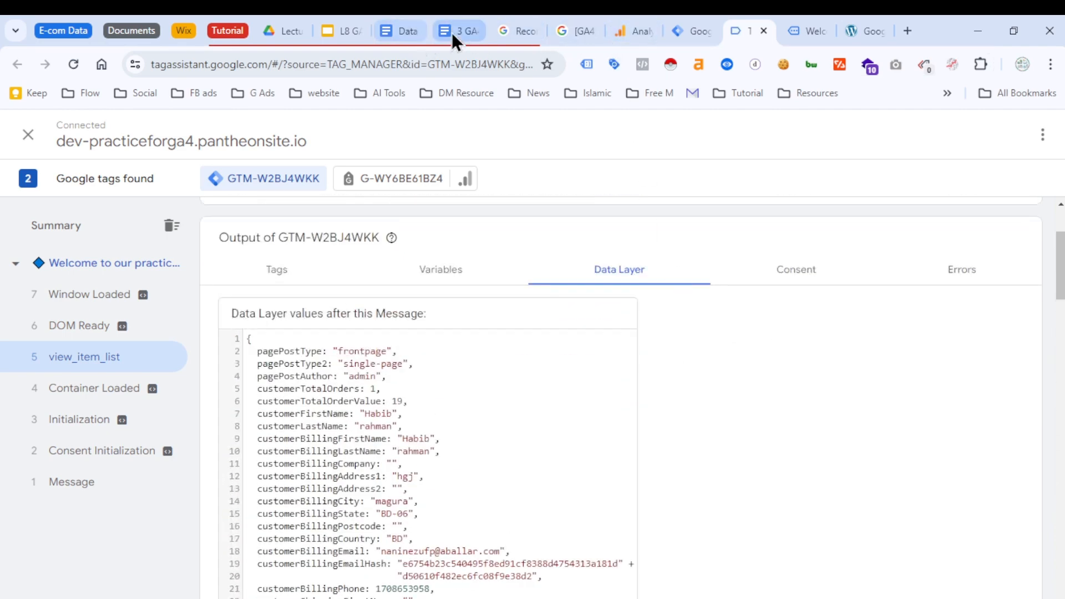
Step: Look through the recommended events in the GA4 events document and open the Events Schema link for online sales
left_click(451, 32)
scroll(429, 413, "down", 15)
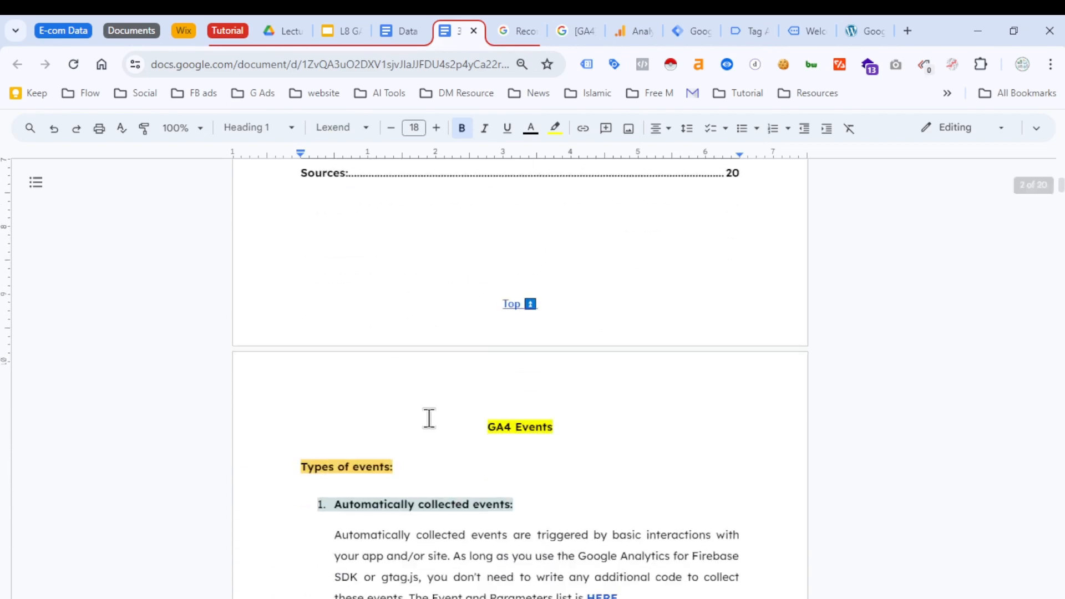
scroll(428, 418, "down", 3)
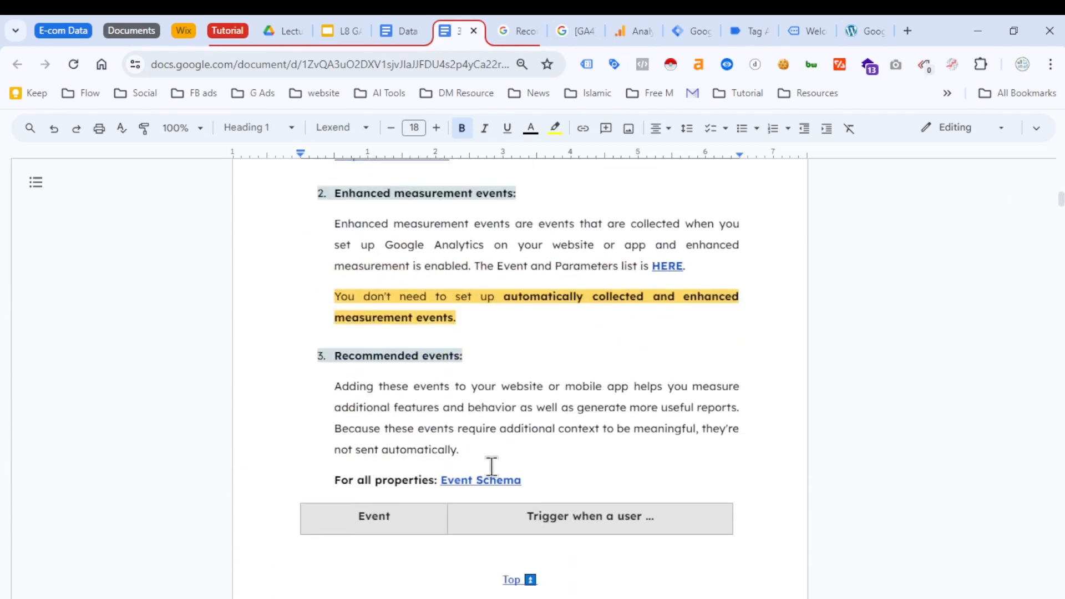
scroll(430, 473, "down", 3)
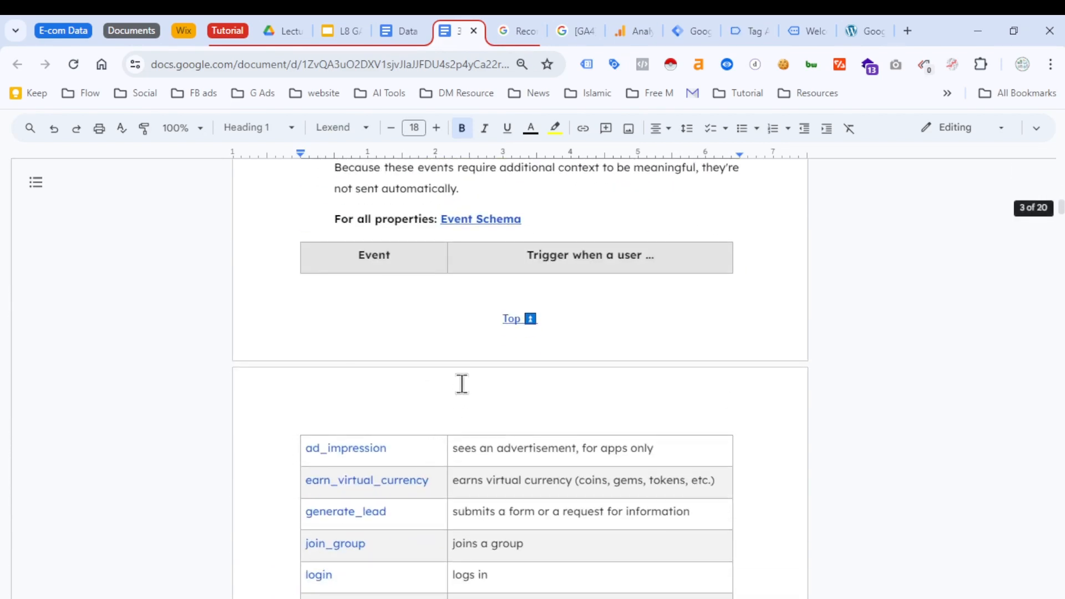
scroll(466, 388, "up", 2)
scroll(474, 406, "down", 5)
scroll(442, 451, "down", 5)
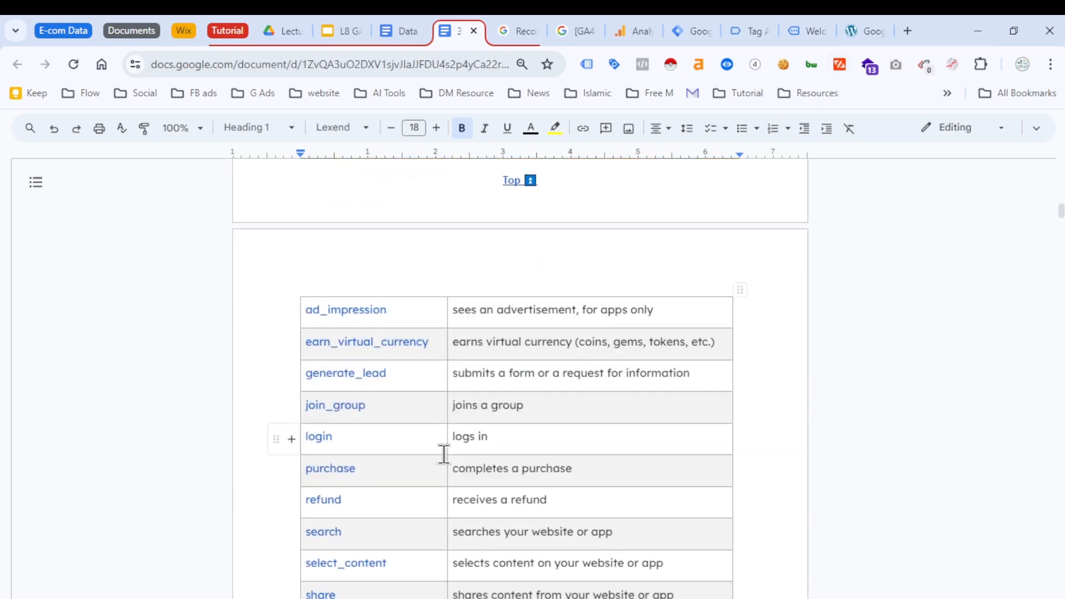
scroll(444, 456, "down", 2)
left_click(478, 419)
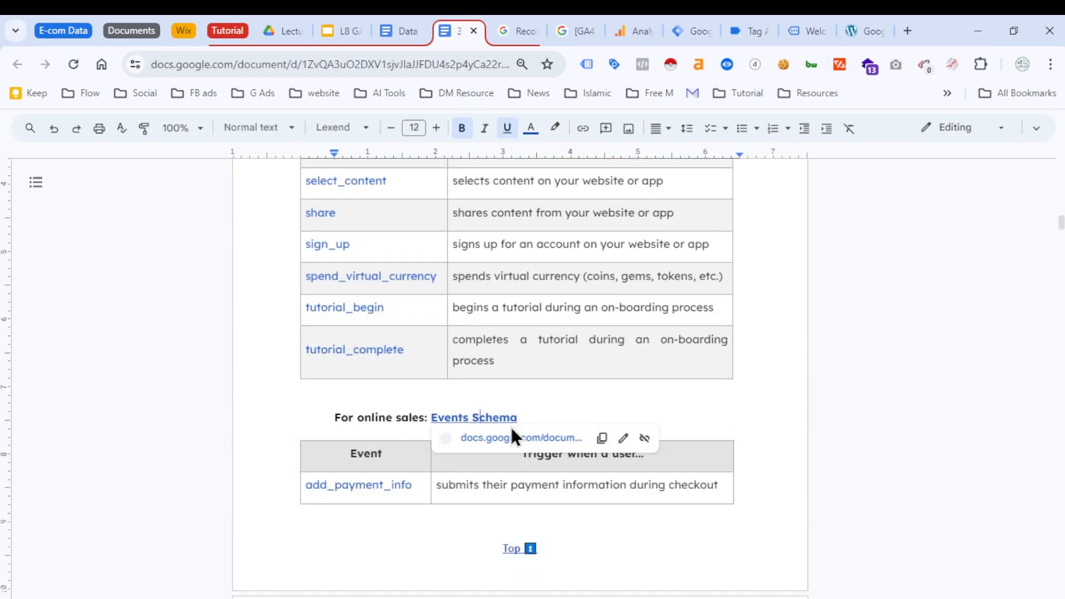
left_click(513, 436)
Step: Examine the add_payment_info item parameters and data layer example in the Google Analytics events reference
left_click(547, 43)
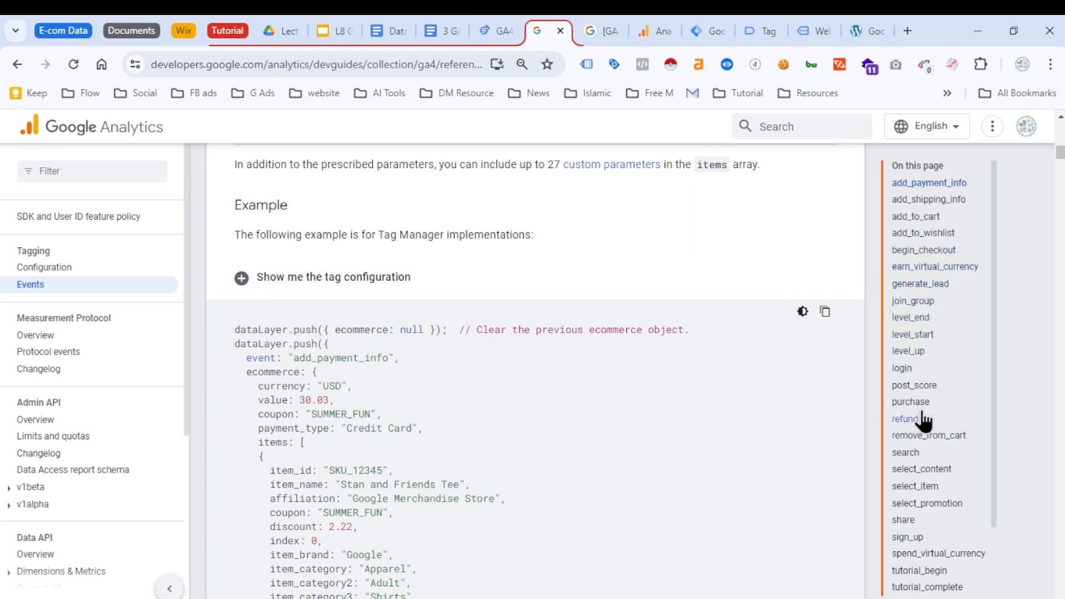
scroll(923, 421, "down", 5)
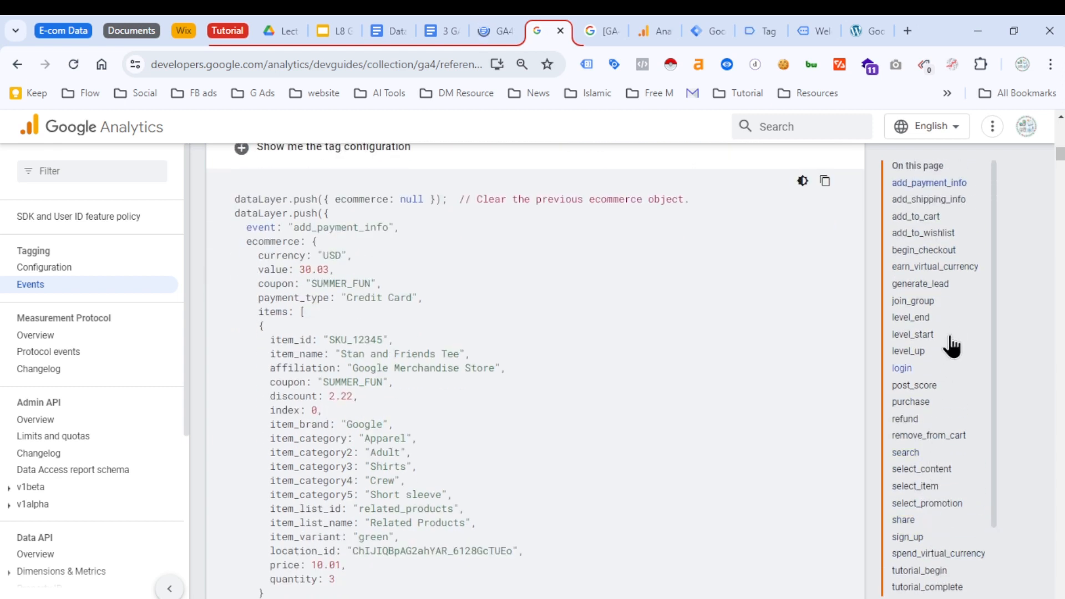
scroll(544, 368, "up", 2)
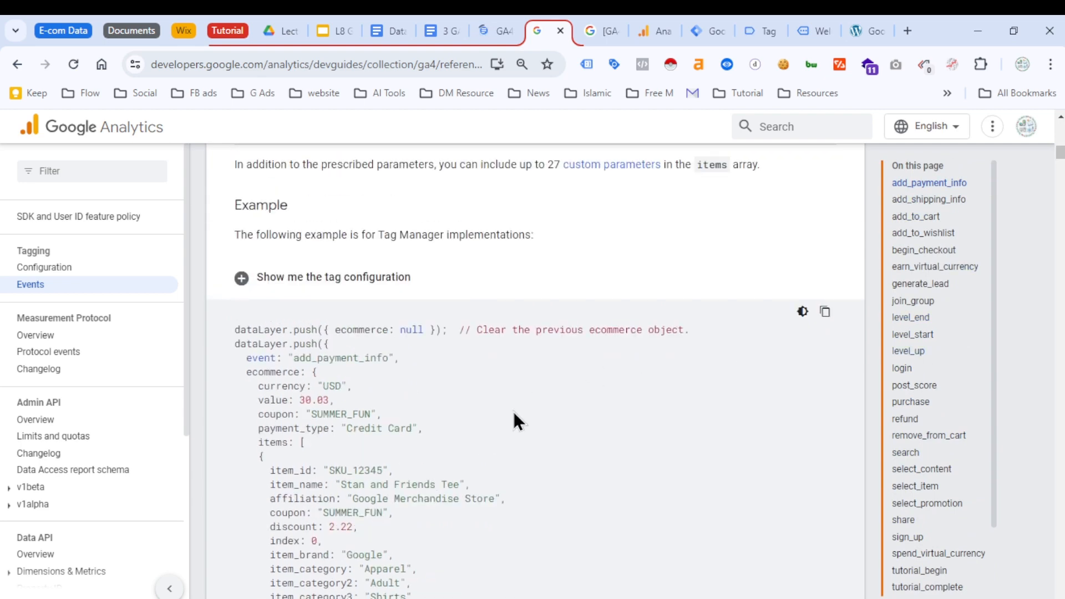
scroll(514, 414, "up", 5)
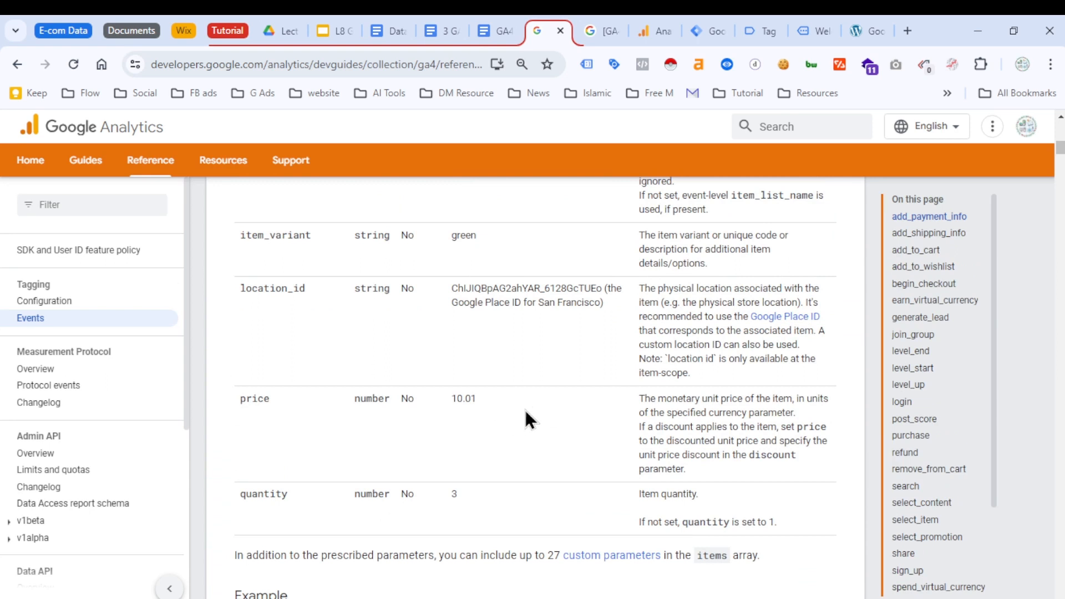
left_click(665, 24)
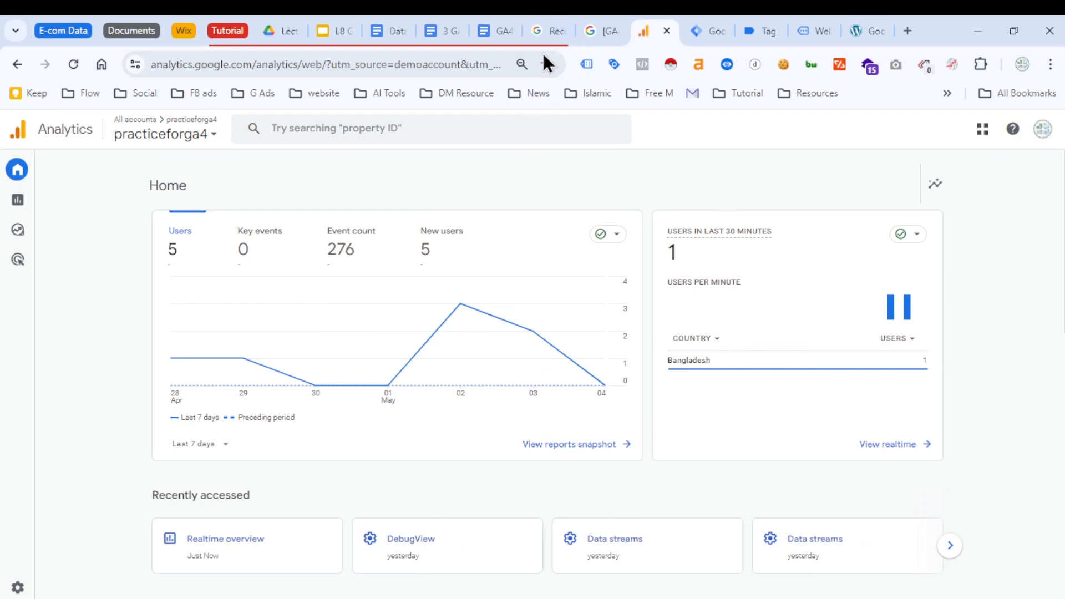
left_click(545, 32)
scroll(395, 348, "up", 1)
scroll(396, 347, "up", 3)
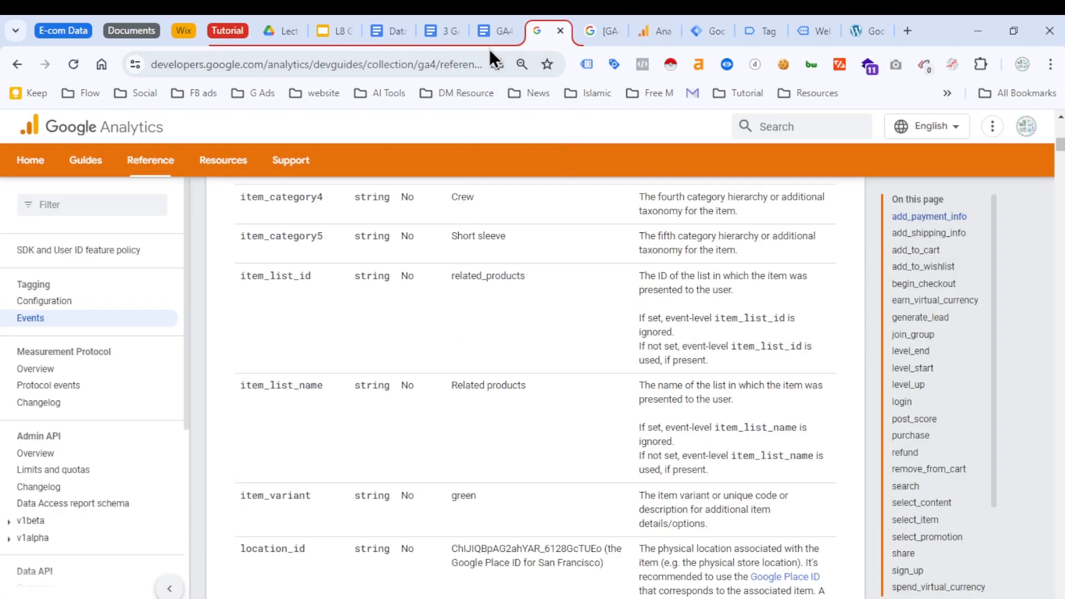
Step: Look through the GA4 events document's implementation notes and find the View item tag configuration section
left_click(490, 34)
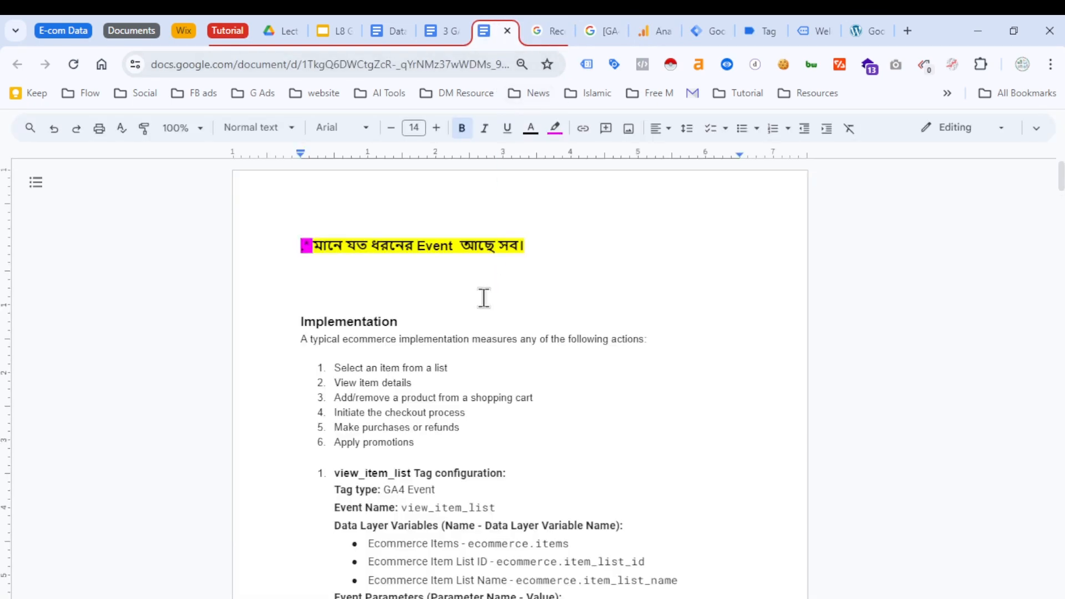
scroll(417, 355, "down", 2)
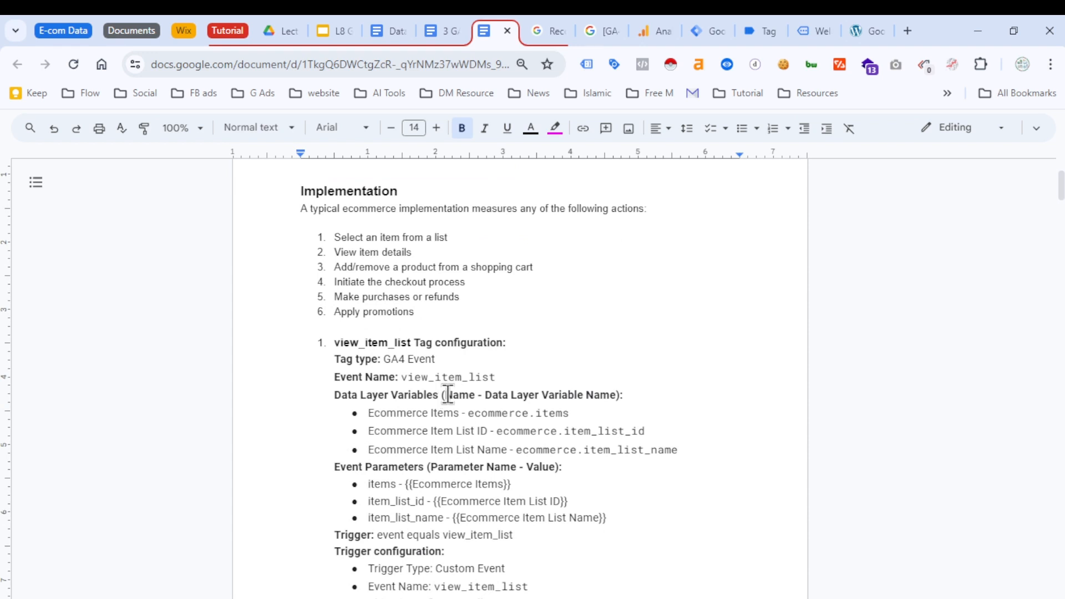
scroll(336, 342, "down", 9)
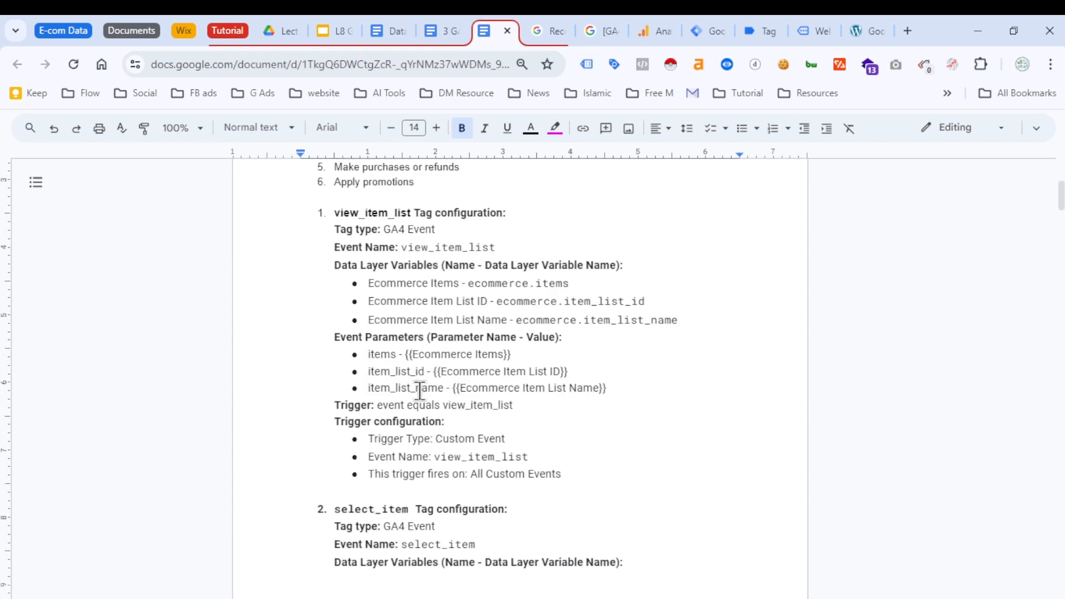
left_click_drag(334, 441, 493, 441)
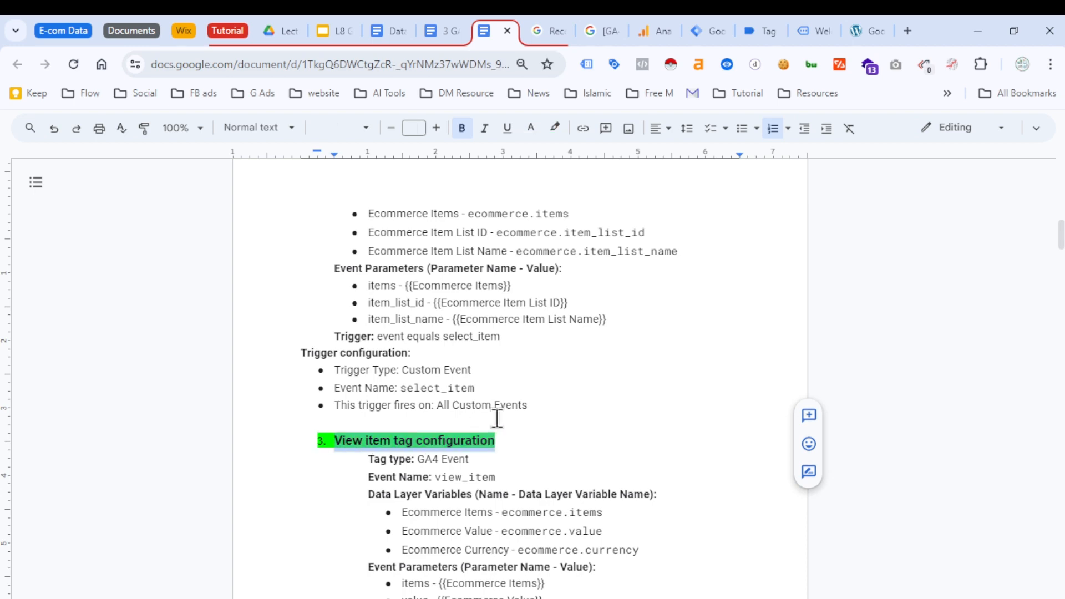
scroll(497, 419, "down", 2)
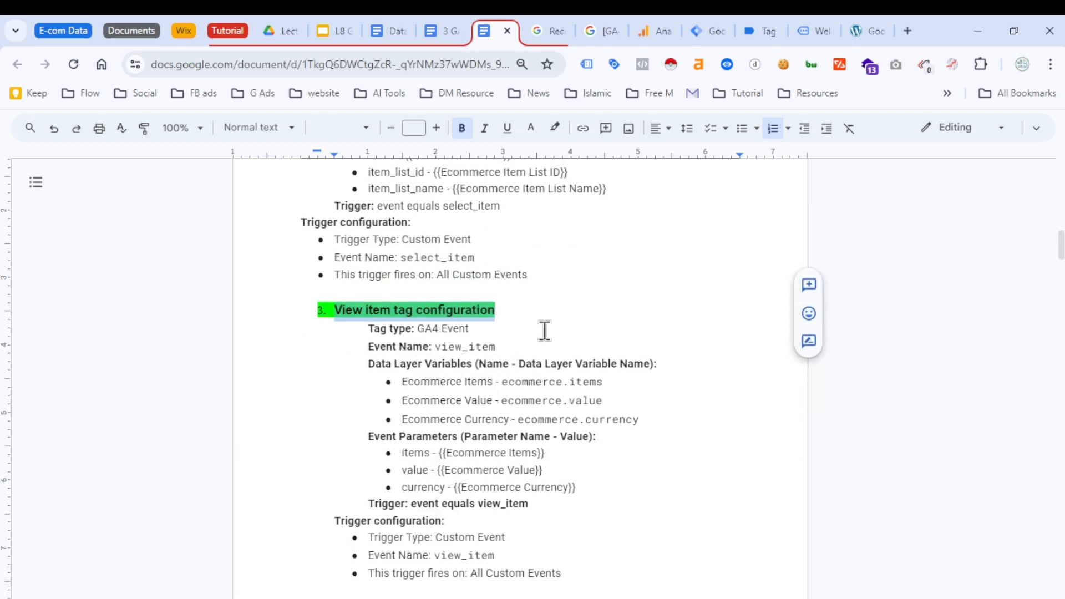
left_click(712, 32)
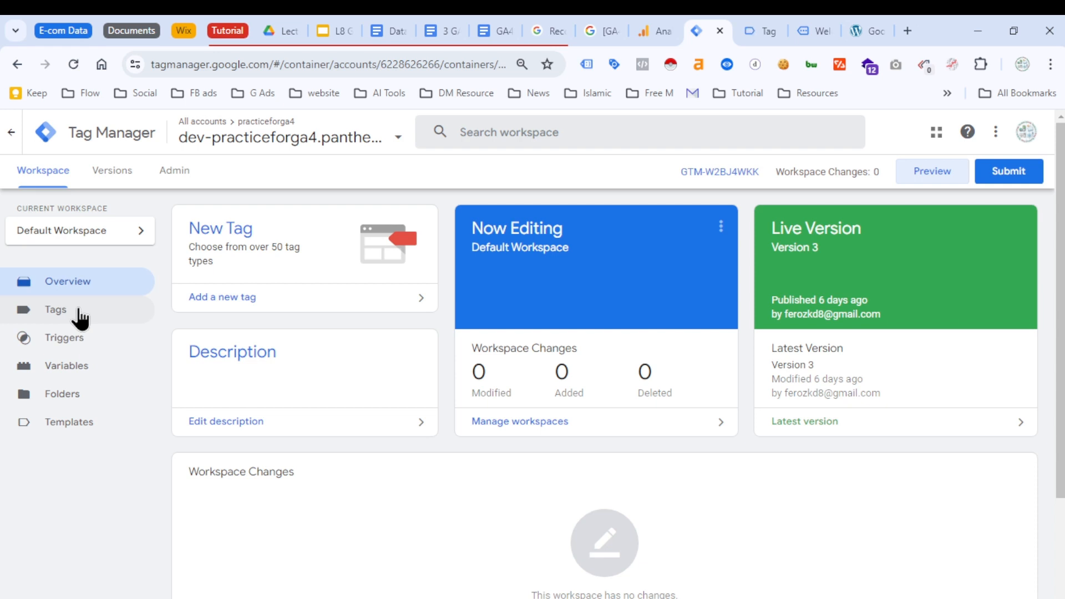
left_click(497, 37)
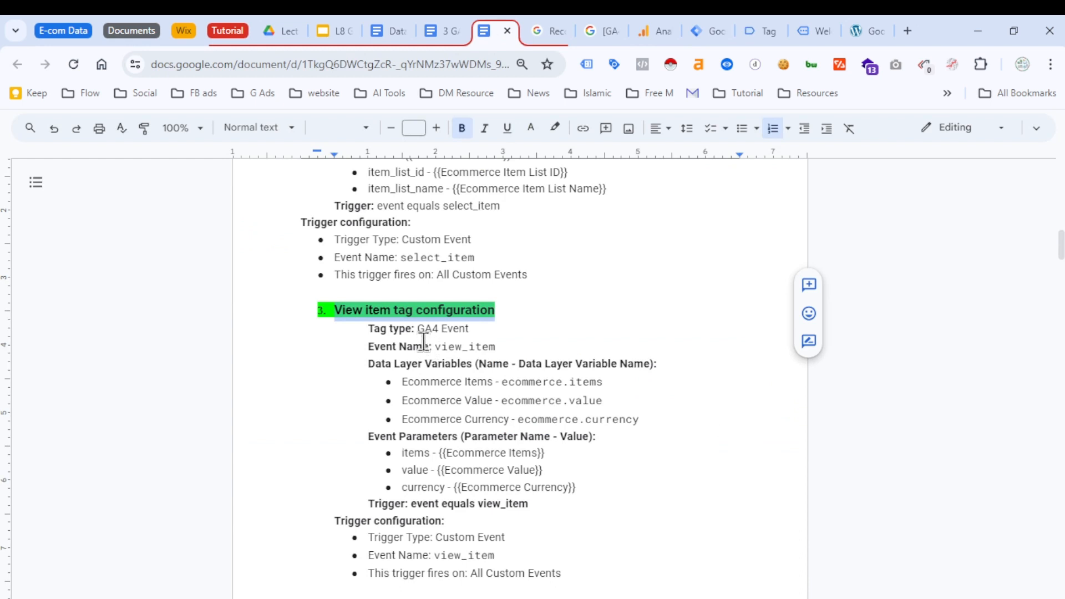
Step: Review the tag type, event name and the items, value and currency parameters in the View item tag configuration
left_click_drag(470, 328, 417, 328)
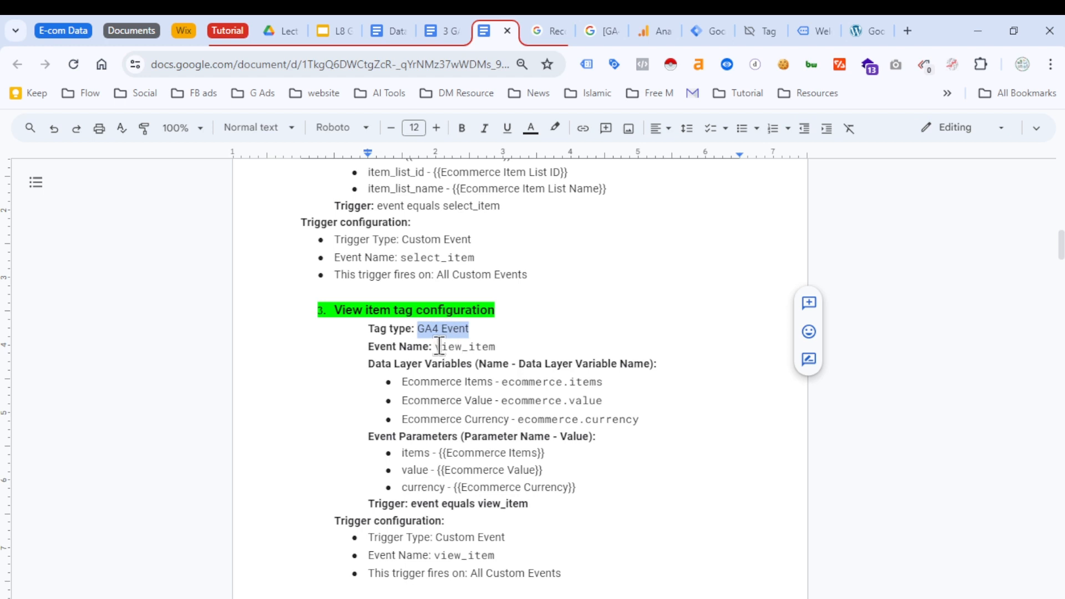
left_click_drag(496, 347, 439, 346)
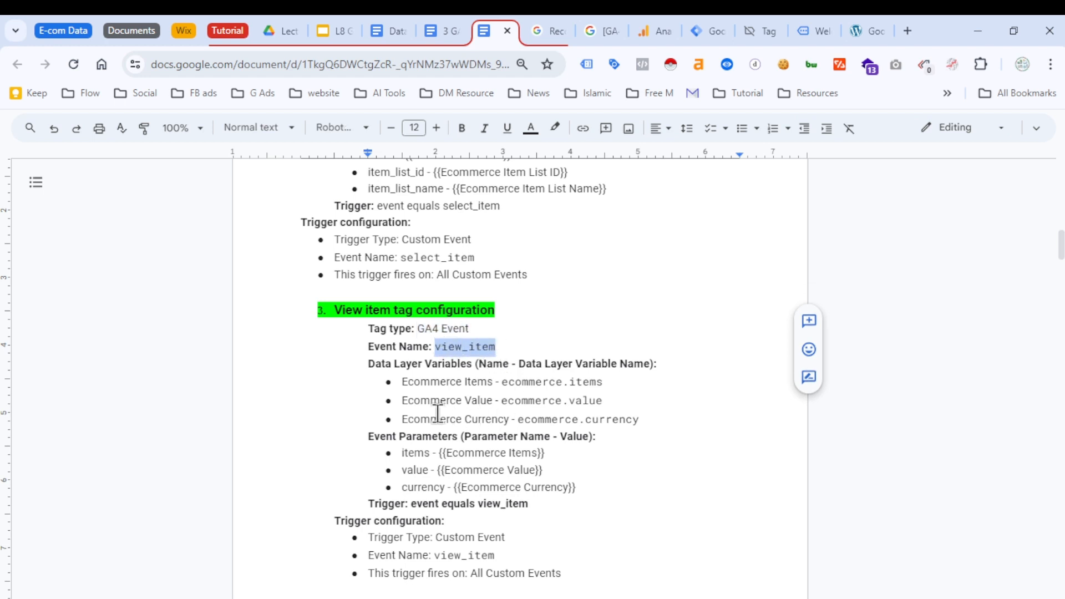
scroll(447, 438, "down", 2)
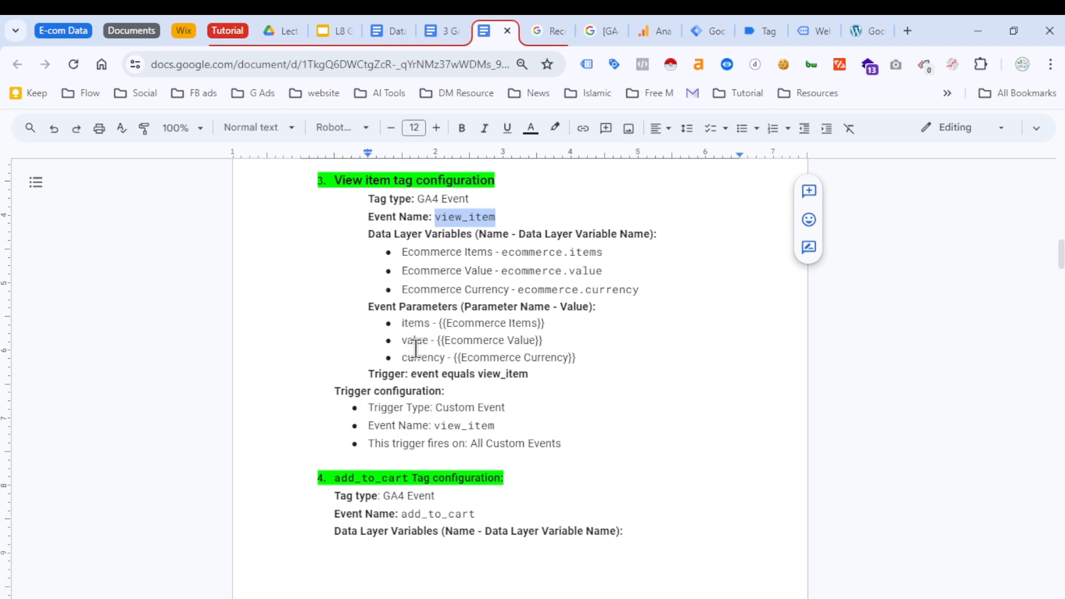
double_click(415, 322)
double_click(415, 340)
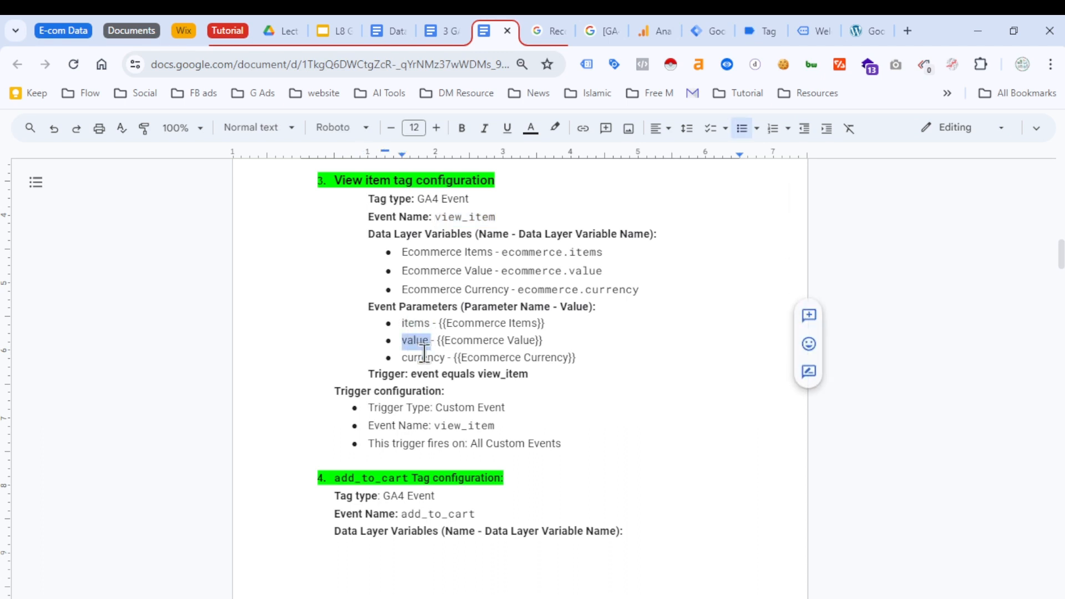
double_click(428, 357)
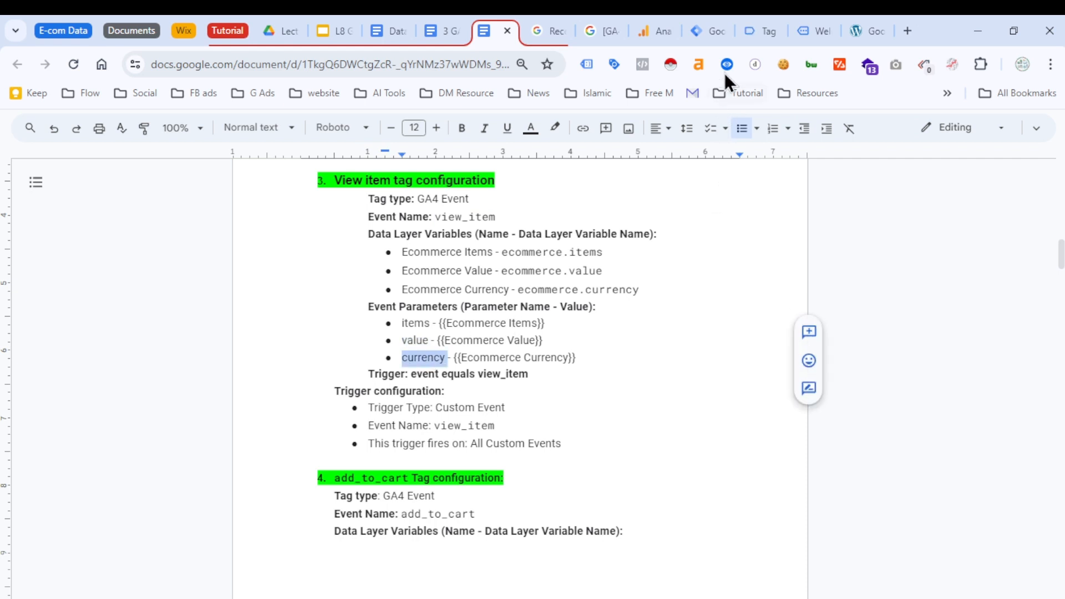
Step: Start a new user-defined variable in the Tag Manager container and set its type to Data Layer Variable
left_click(700, 30)
left_click(71, 371)
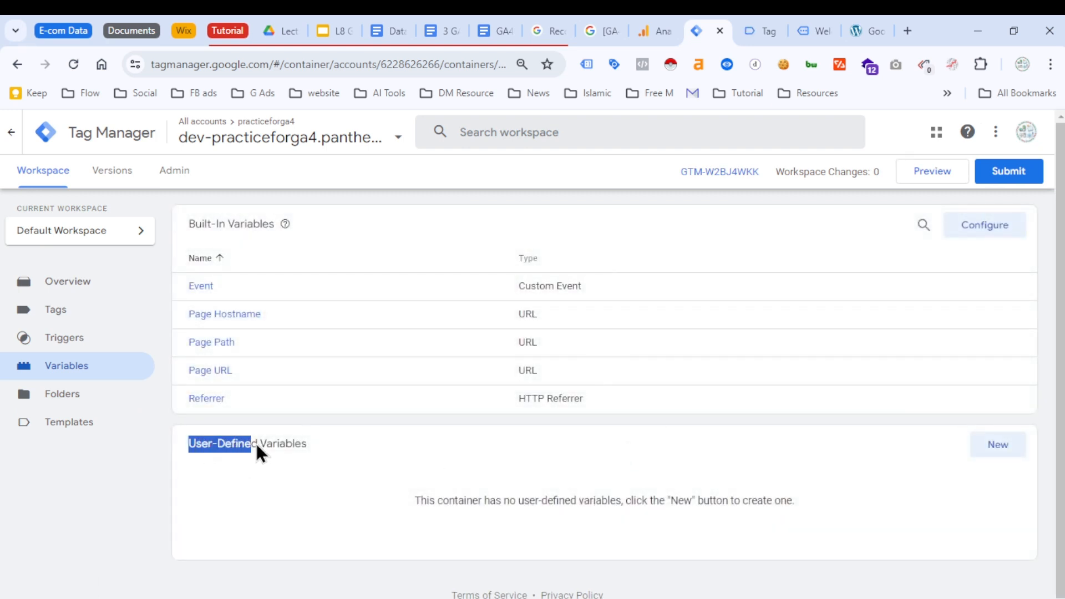
left_click(315, 445)
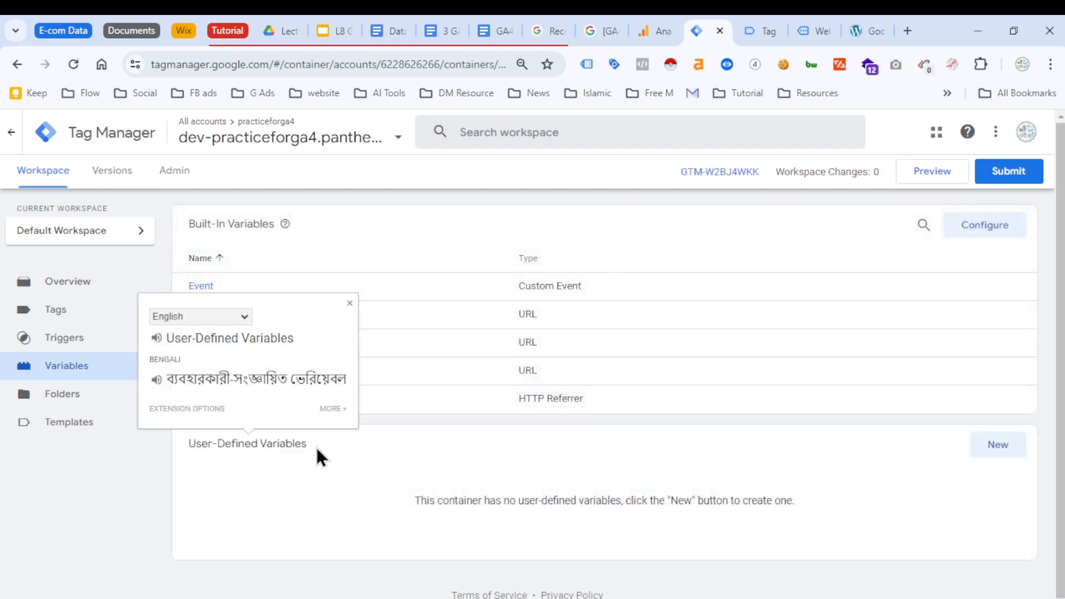
left_click(319, 448)
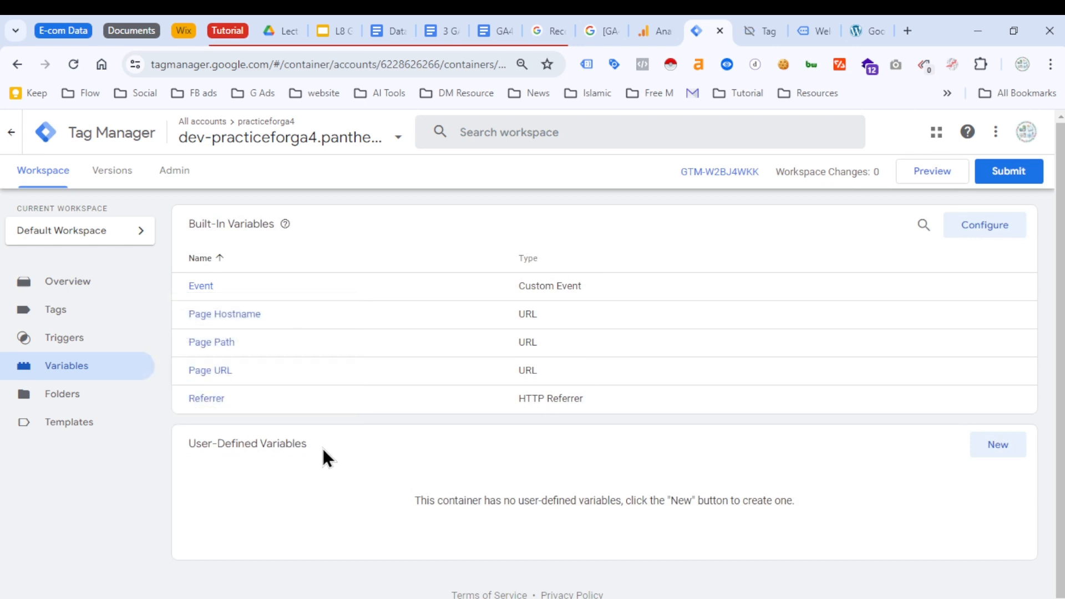
left_click(997, 445)
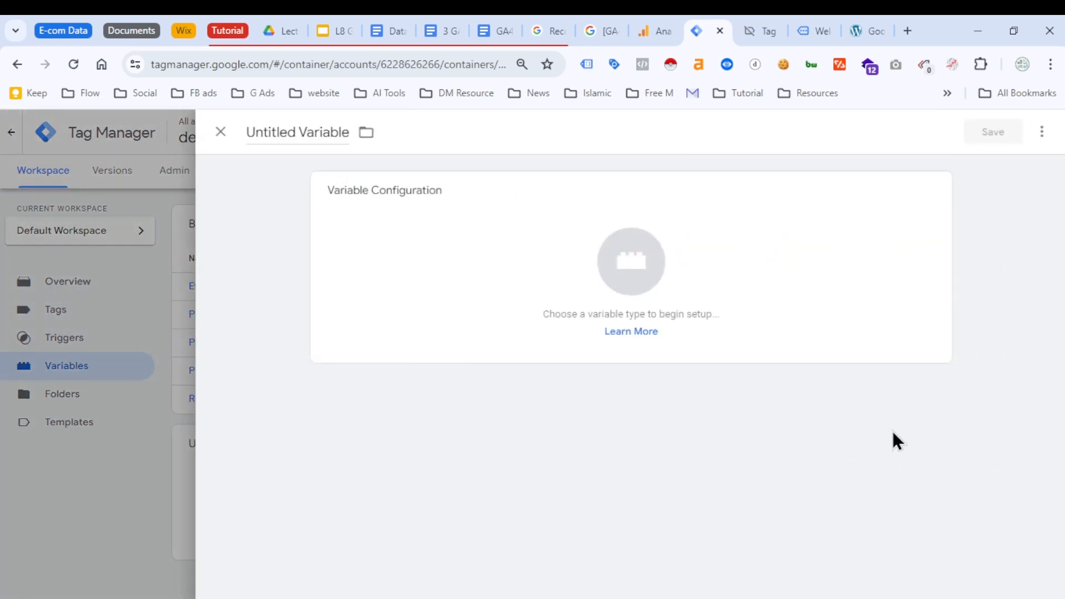
left_click(499, 291)
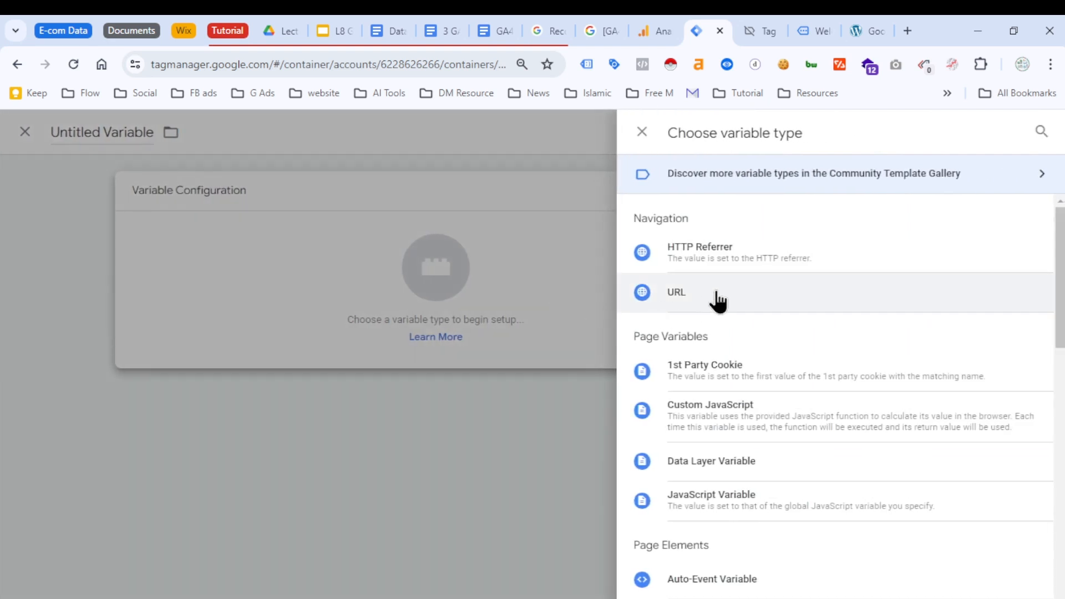
left_click(728, 466)
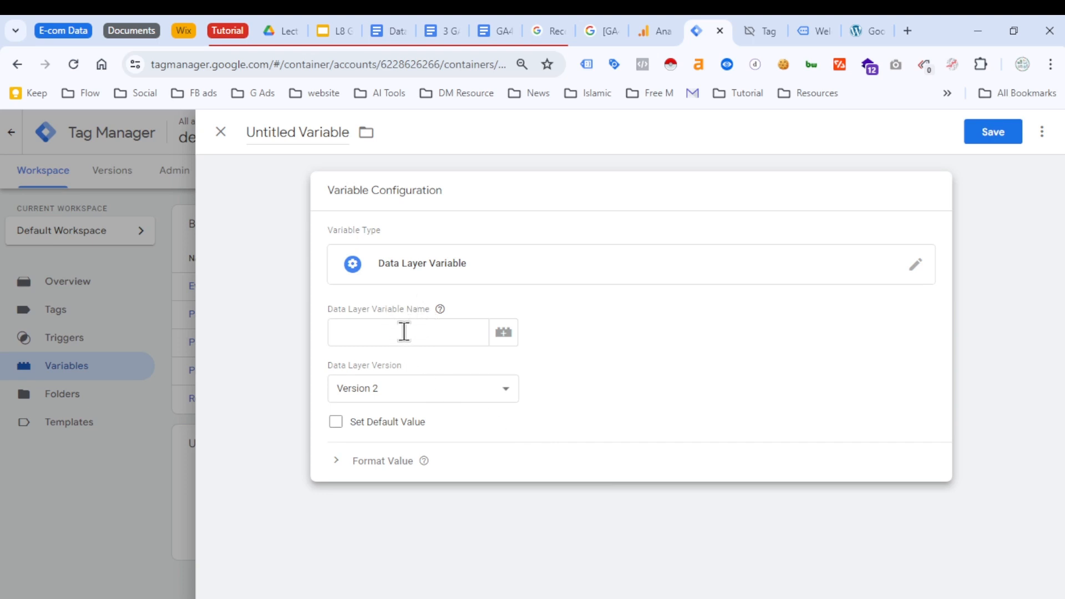
left_click(395, 335)
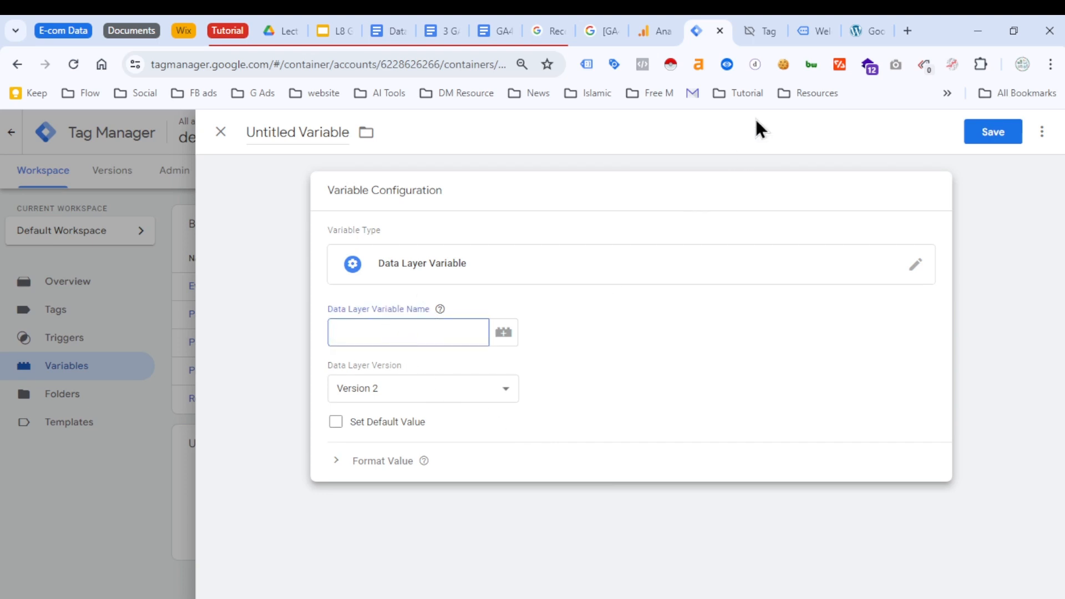
Step: Open the Hand Sanitizer product page on the connected practice site and return to Tag Assistant
left_click(766, 32)
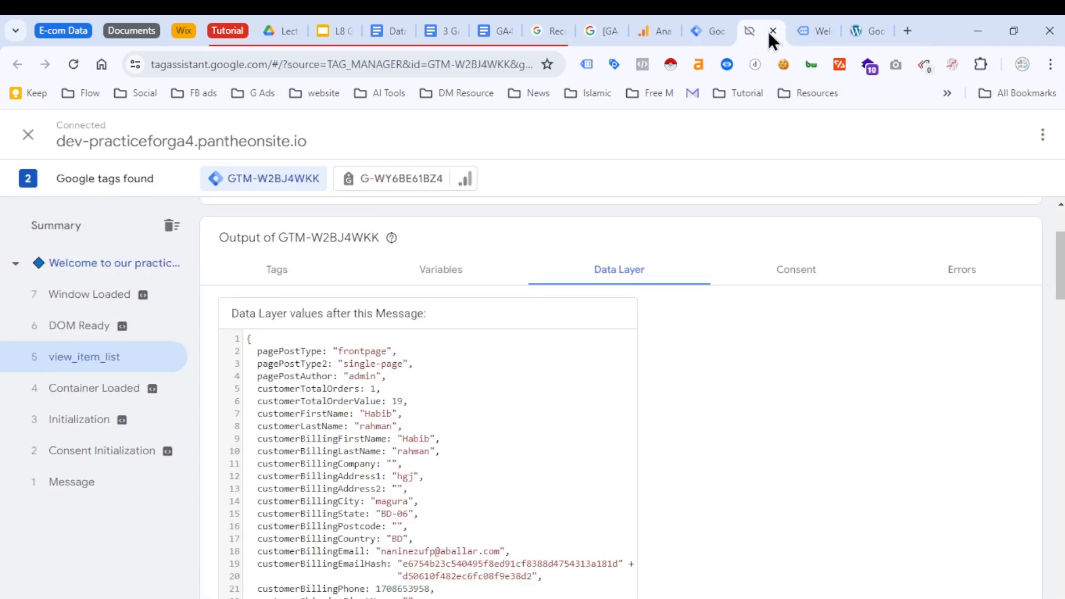
left_click(816, 32)
scroll(563, 393, "down", 10)
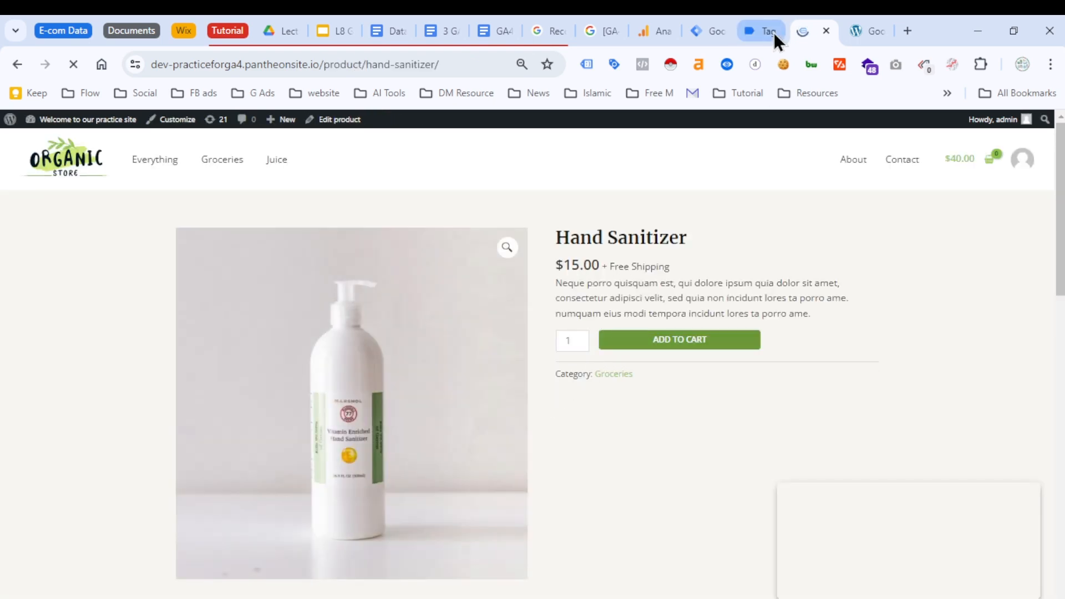
left_click(767, 31)
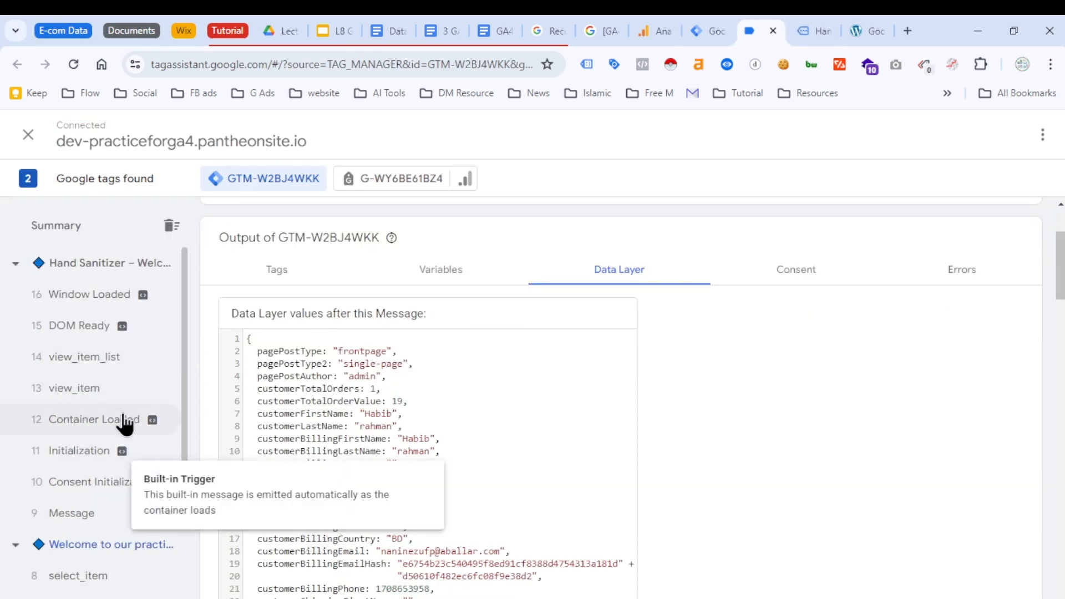
Step: Examine the ecommerce currency, value and items in the Hand Sanitizer view_item event's data layer, and return to the untitled variable in Tag Manager
left_click(87, 391)
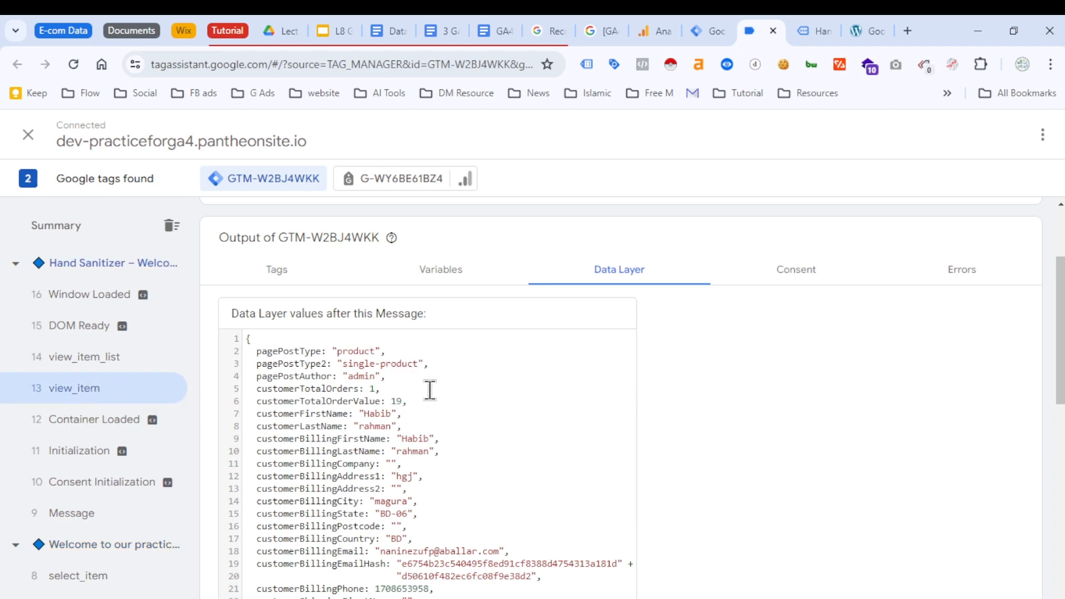
scroll(431, 409, "down", 7)
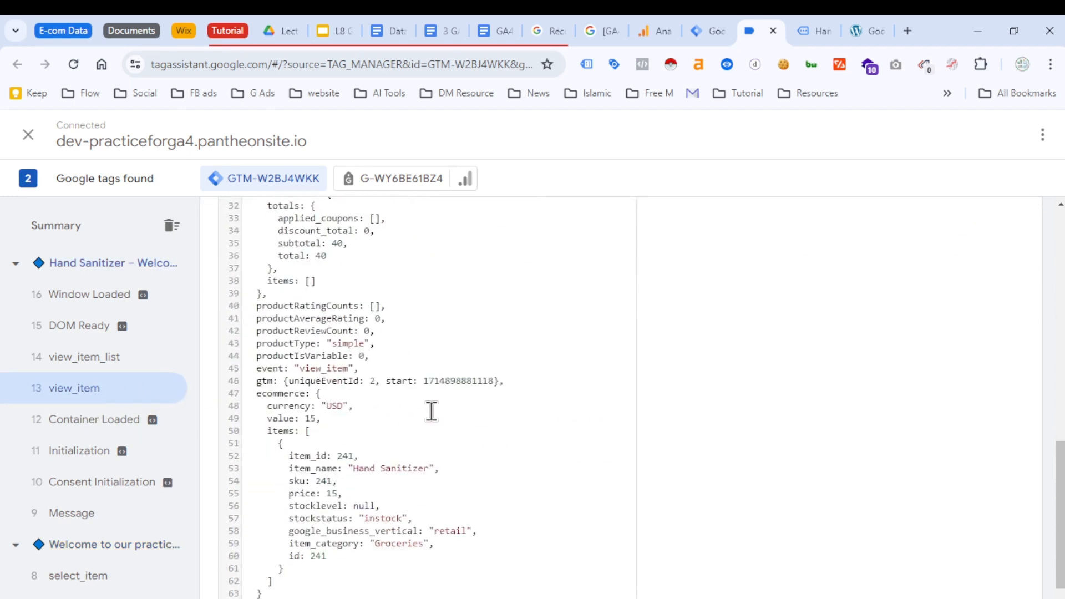
scroll(380, 471, "down", 1)
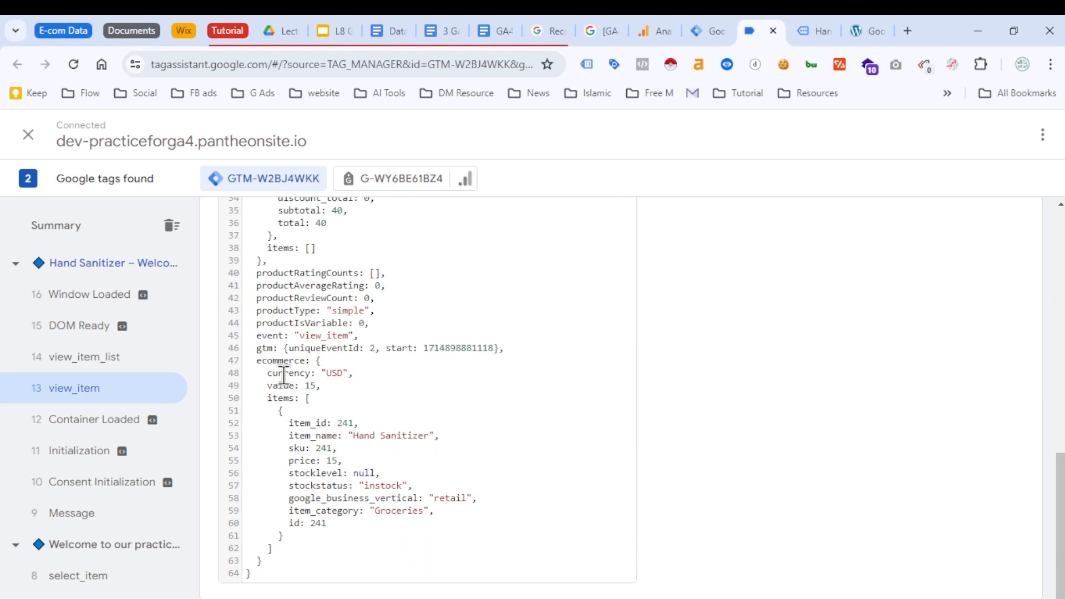
double_click(272, 359)
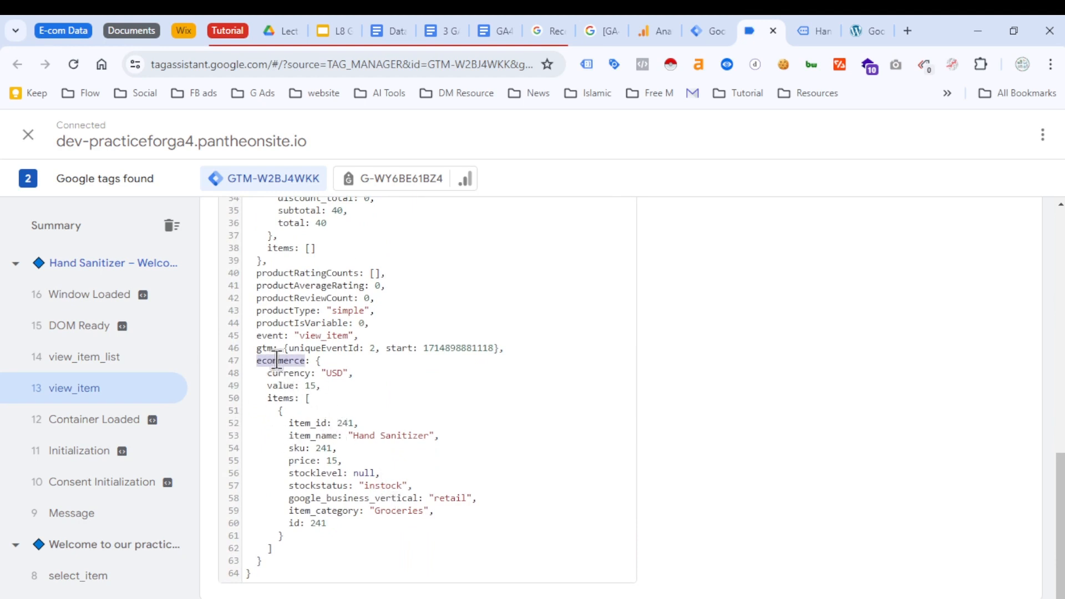
left_click_drag(315, 359, 321, 373)
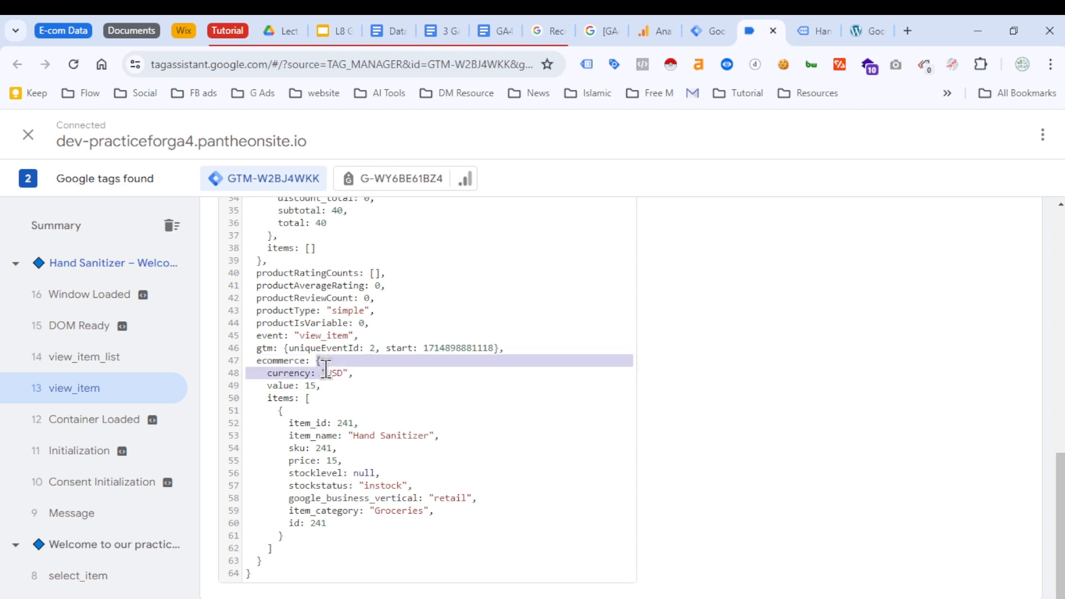
left_click(280, 396)
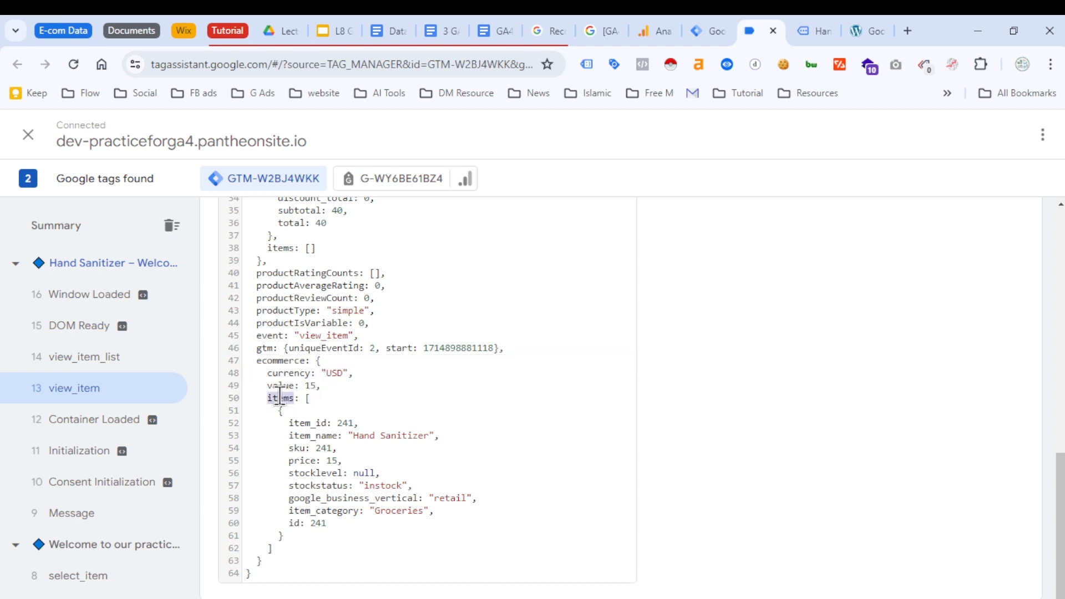
left_click_drag(287, 422, 354, 528)
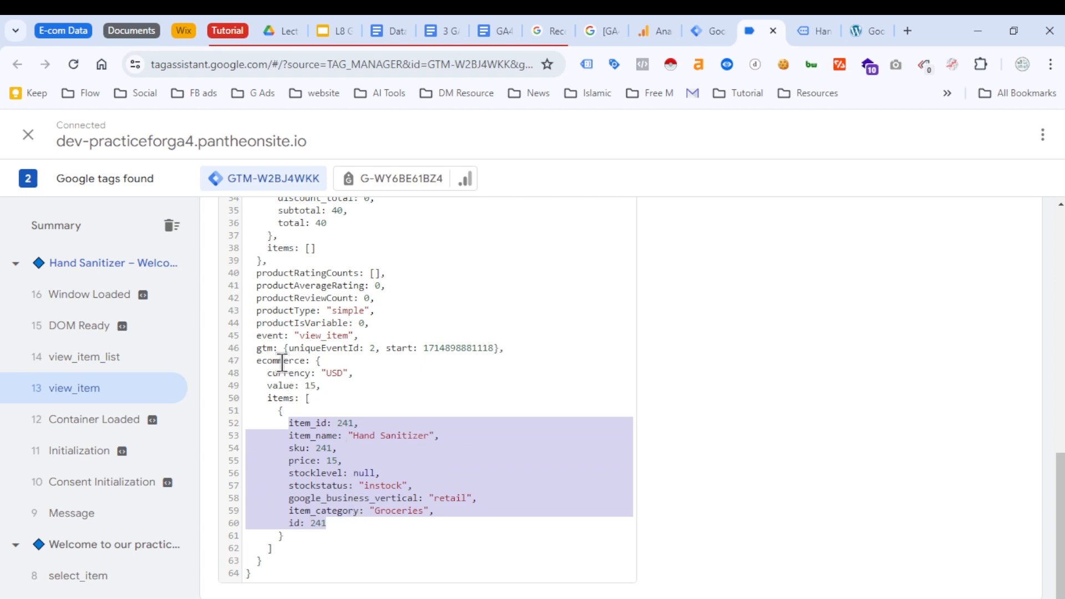
left_click_drag(316, 360, 310, 399)
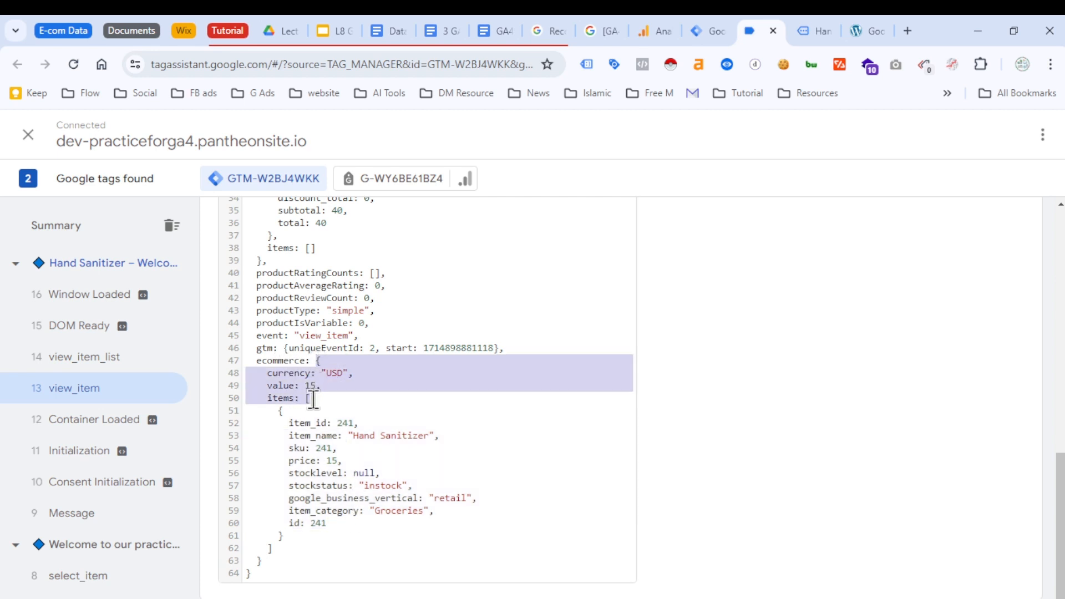
left_click(338, 377)
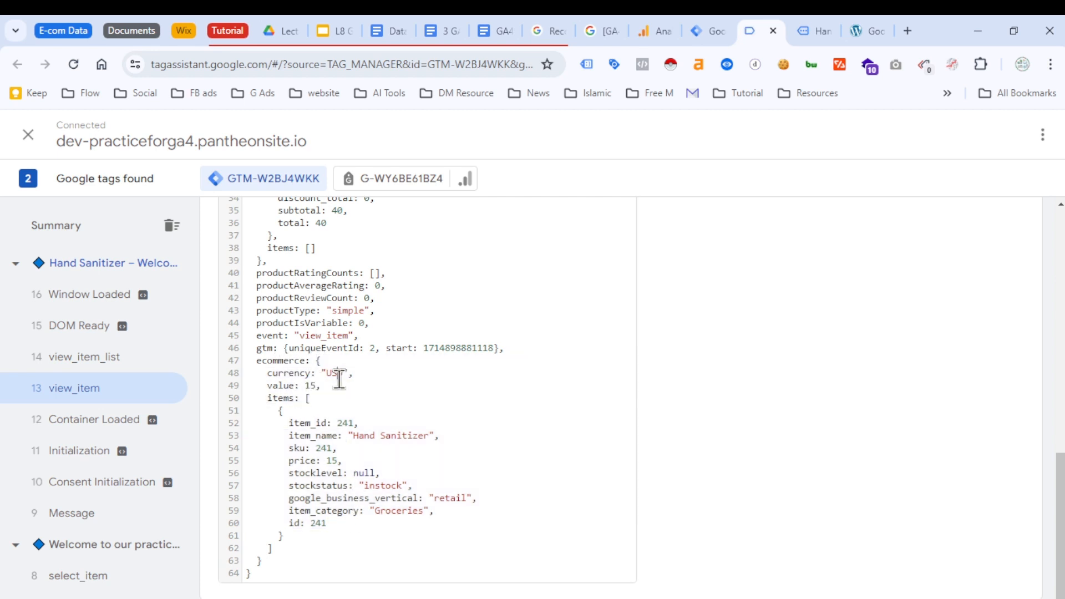
double_click(280, 361)
double_click(283, 397)
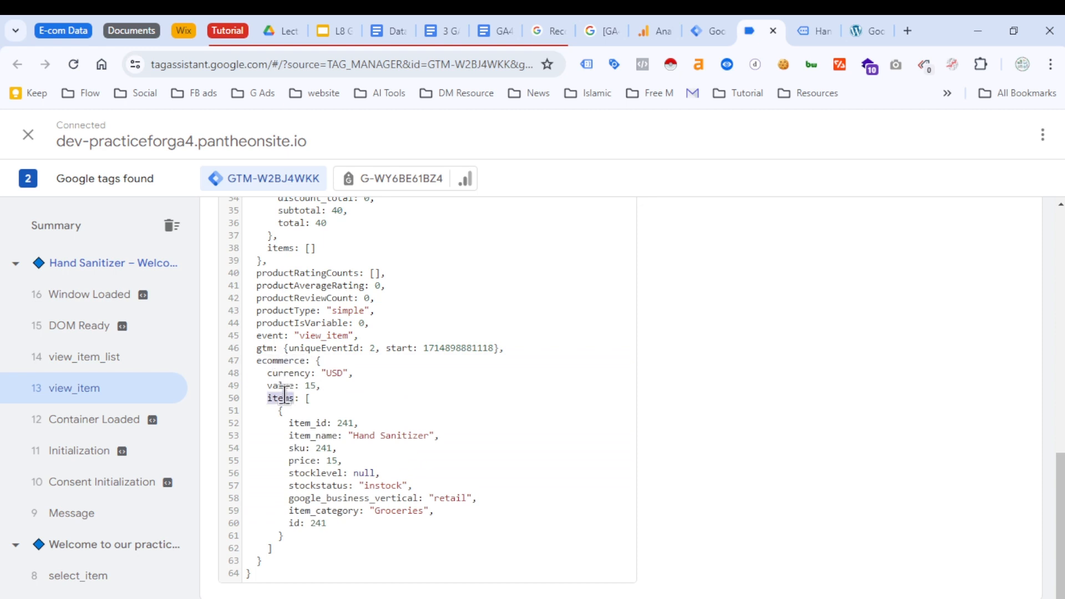
left_click_drag(286, 411, 322, 533)
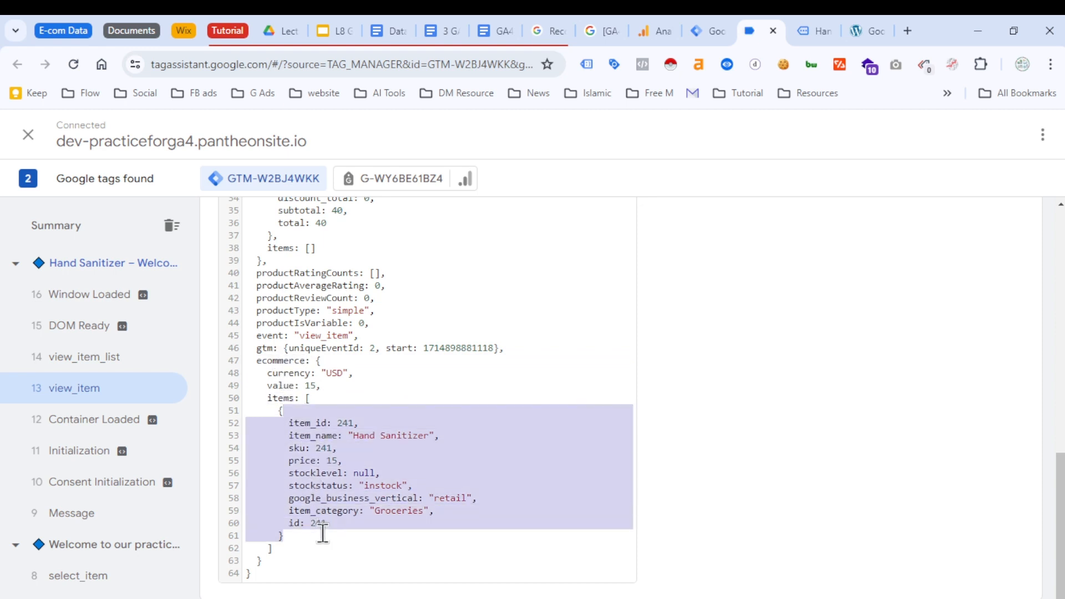
left_click(316, 385)
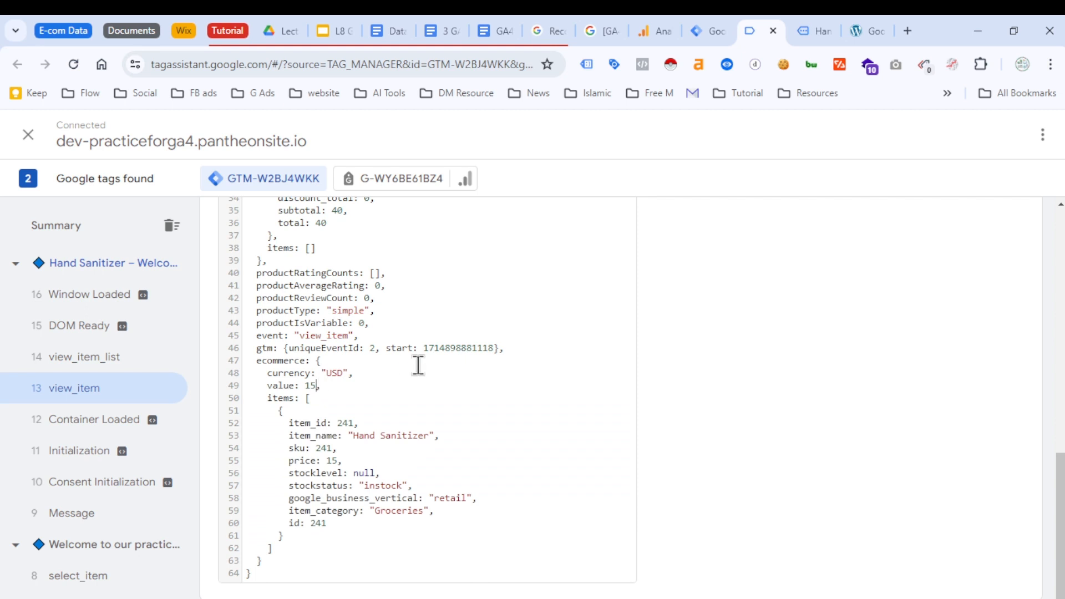
left_click(715, 32)
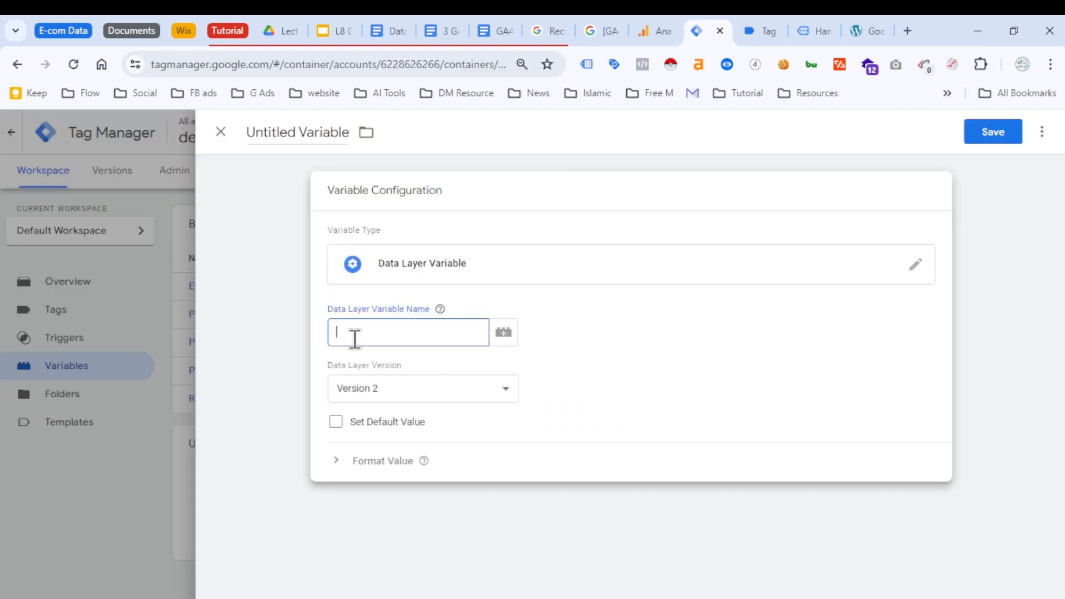
Step: Copy the ecommerce key from the view_item data layer in Tag Assistant and enter "ecommerce." as the untitled variable's Data Layer Variable Name
left_click(763, 36)
double_click(272, 361)
key("ctrl+c")
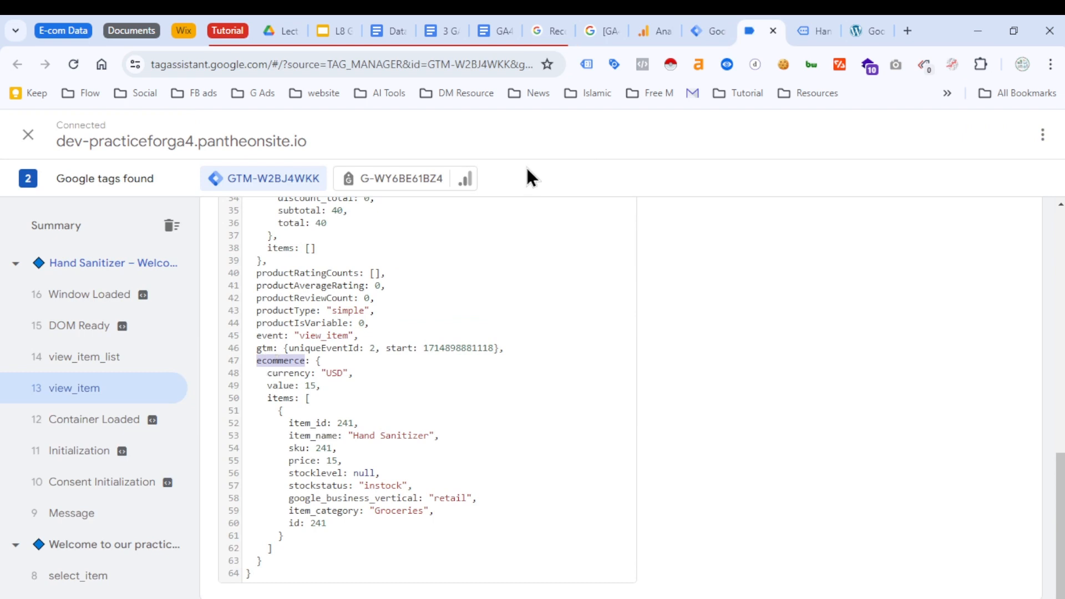
left_click(704, 32)
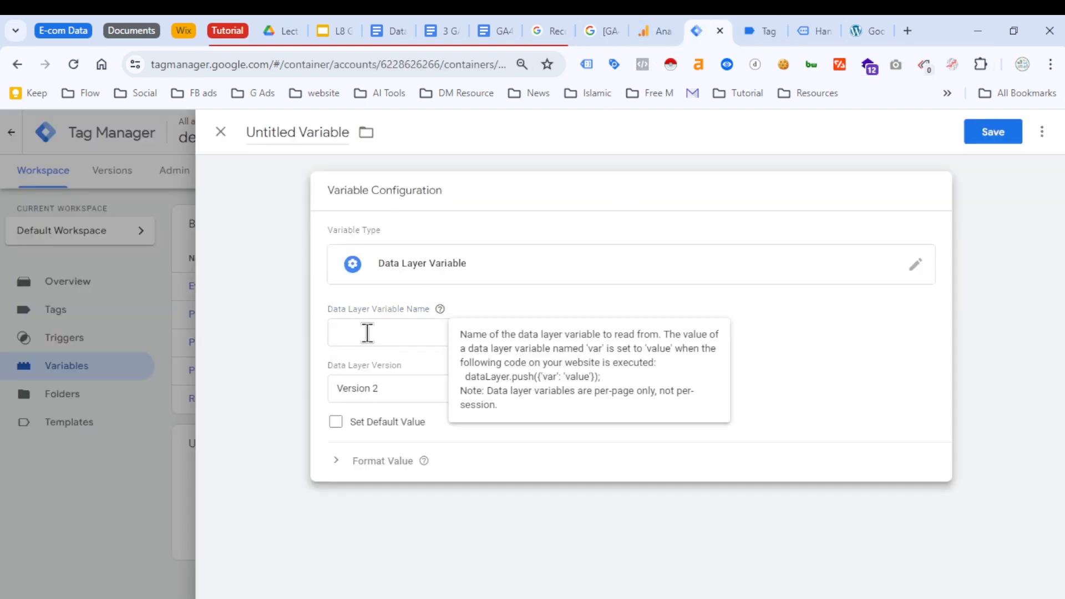
left_click(367, 333)
key("ctrl+v")
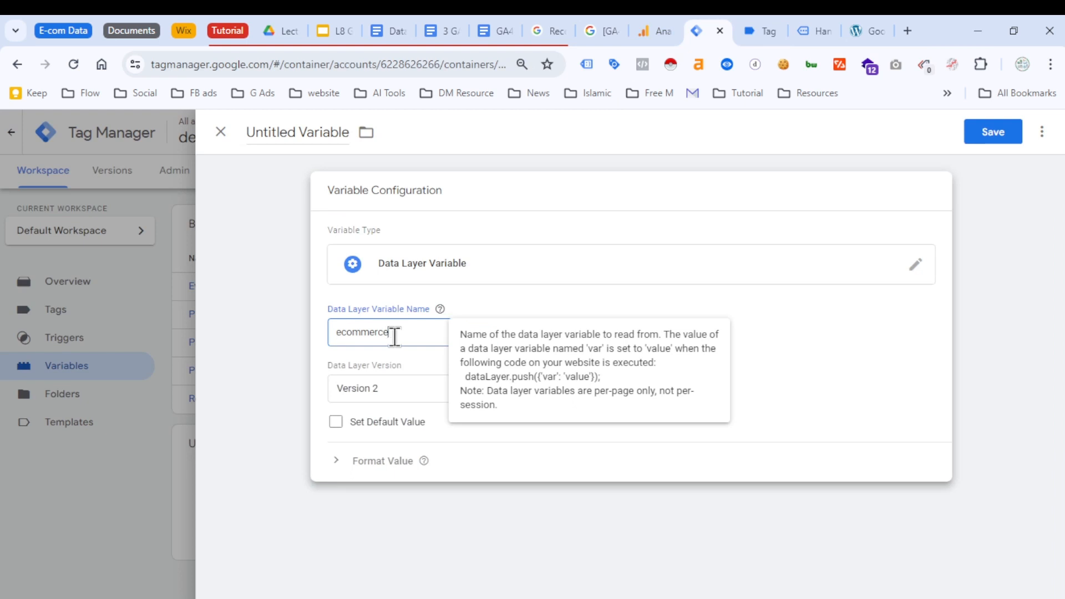
type(".")
Step: Check the keys inside the view_item ecommerce object in Tag Assistant and complete the Data Layer Variable Name in Tag Manager as ecommerce.items
left_click(760, 32)
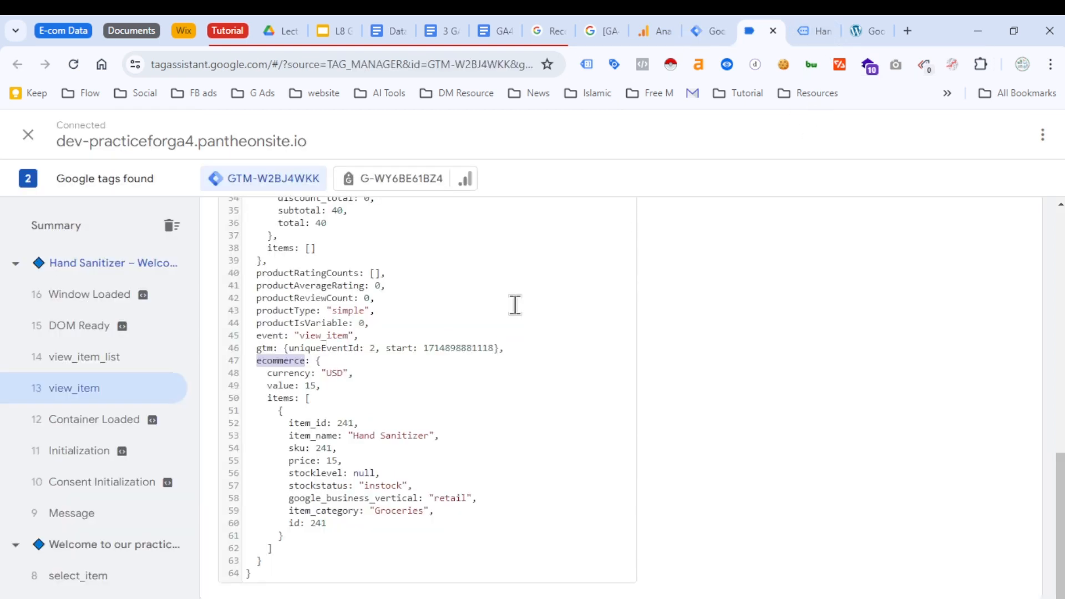
left_click(309, 360)
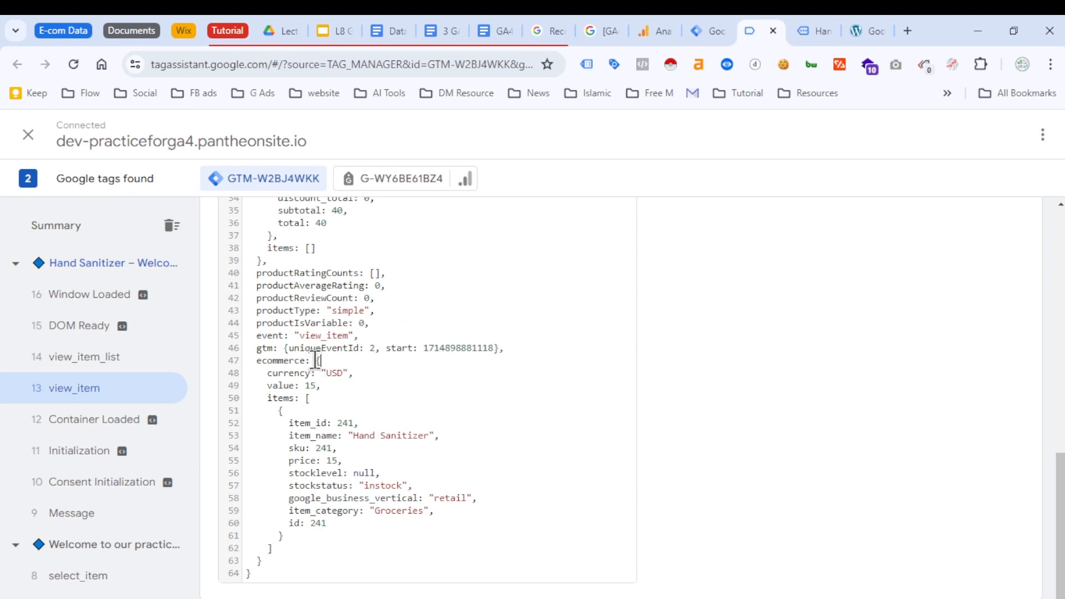
left_click_drag(319, 360, 316, 557)
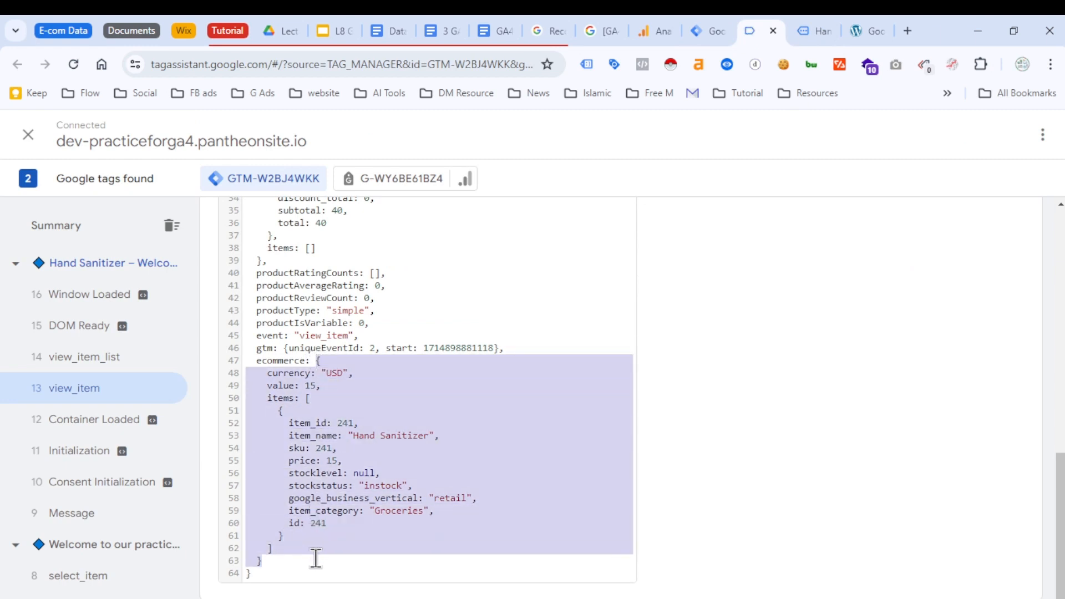
left_click(305, 385)
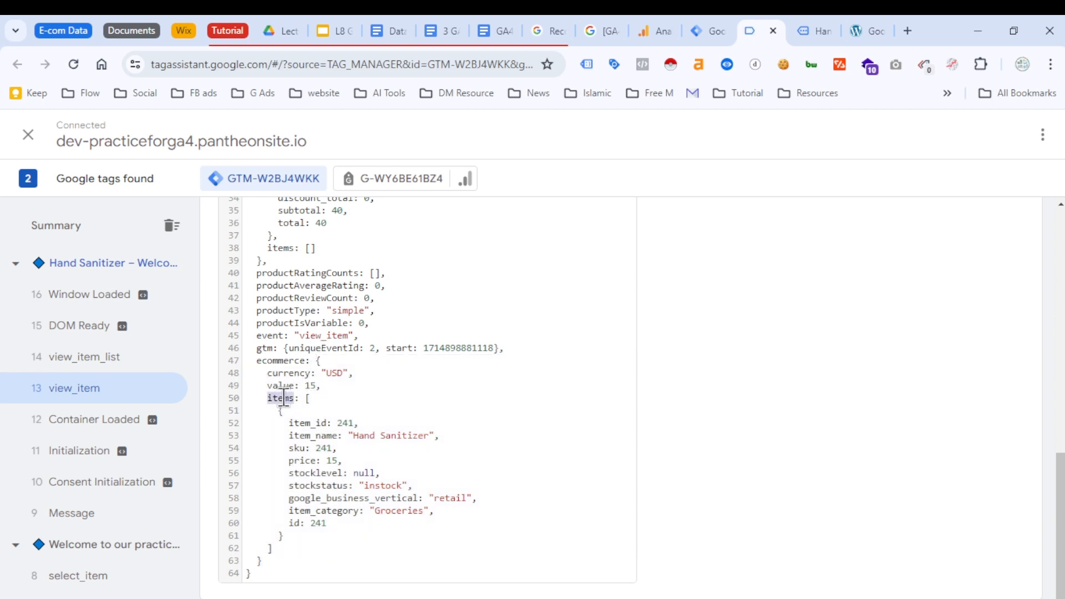
double_click(284, 397)
left_click(710, 32)
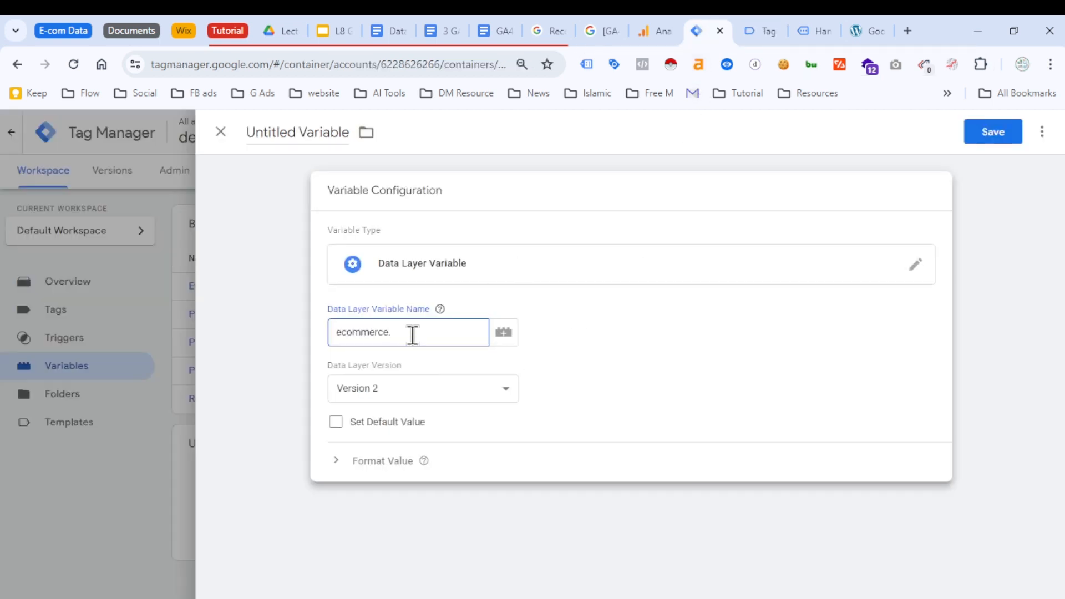
type("items")
left_click(336, 287)
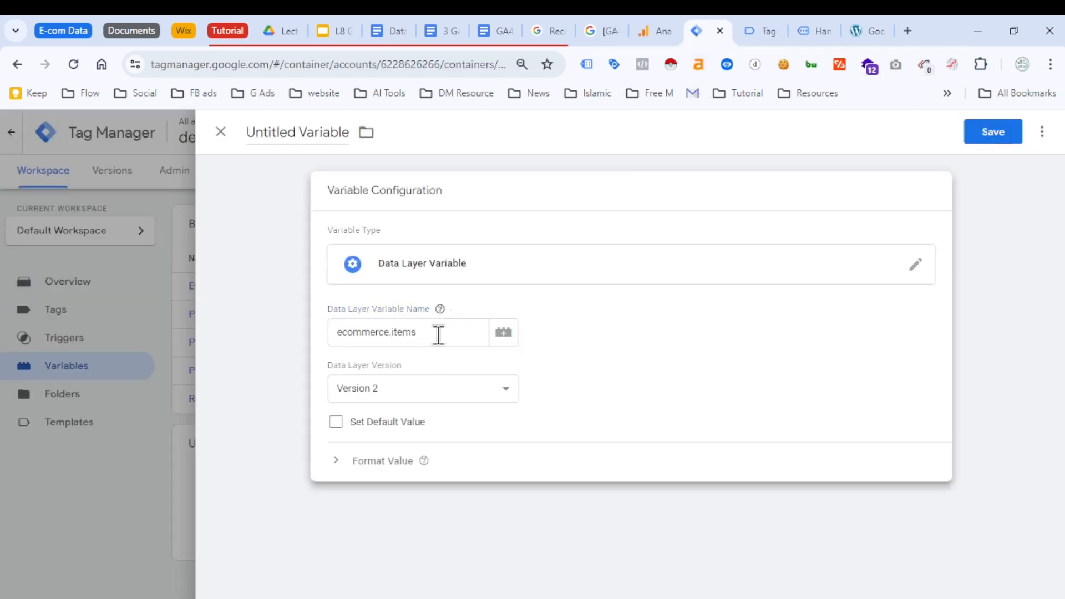
Step: Title the untitled variable "dlv - Items"
left_click(288, 133)
left_click_drag(248, 132, 391, 139)
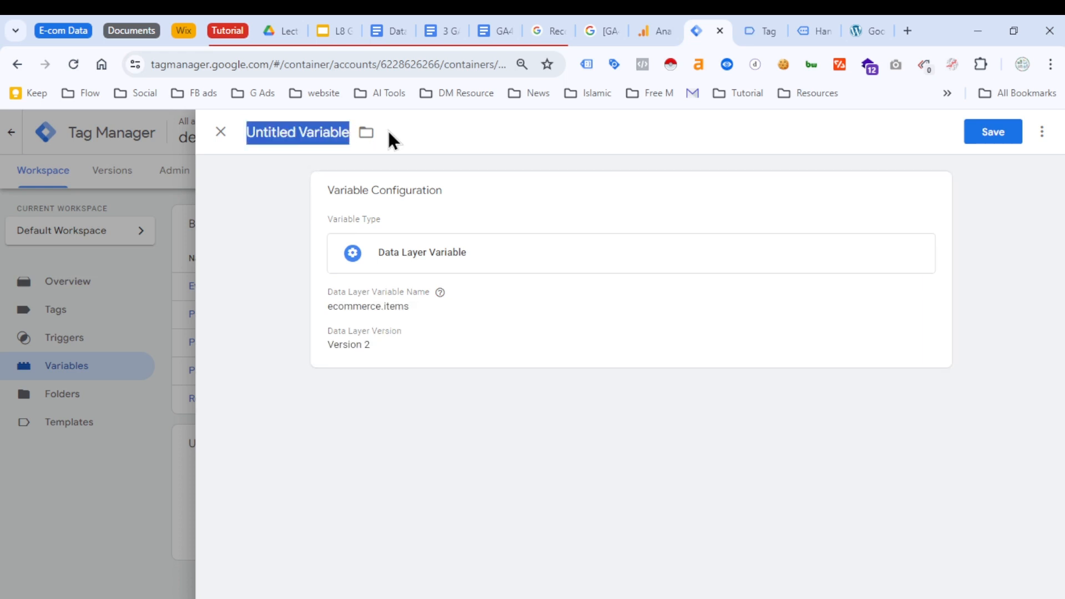
type("dlv")
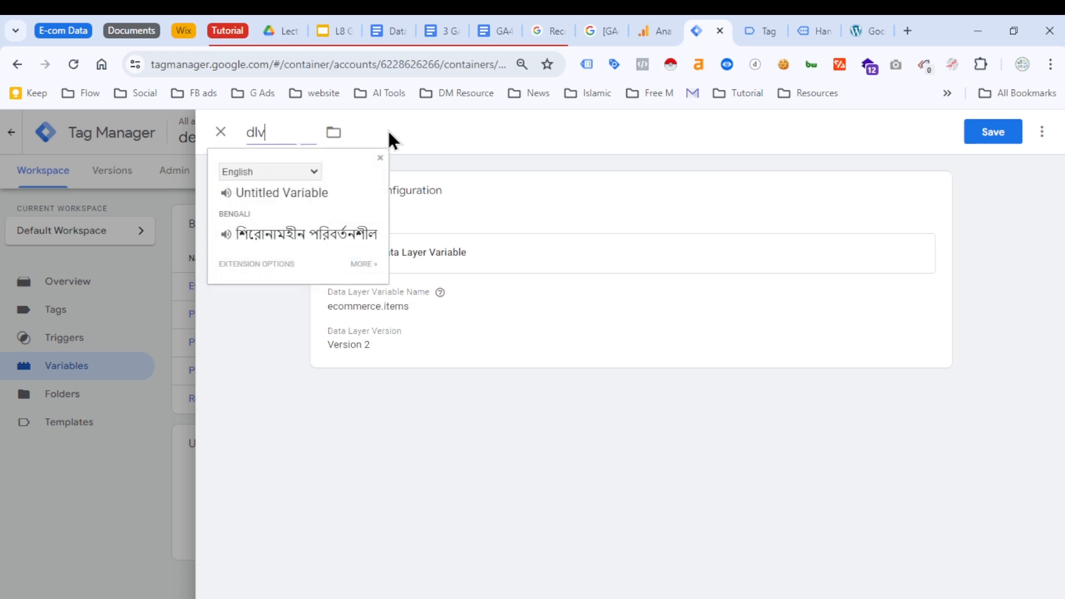
type(" - Items")
Step: Copy "Ecommerce Items - ecommerce.items" from the View item tag configuration document, use it as the variable's title in Tag Manager, and save the variable
left_click(492, 29)
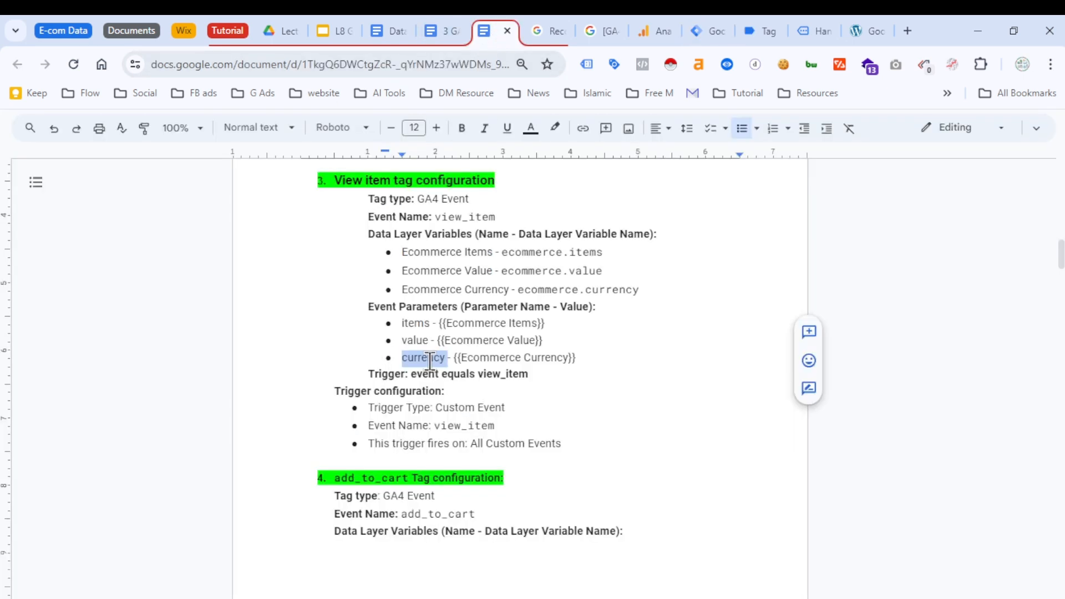
left_click_drag(609, 253, 400, 252)
key("ctrl+c")
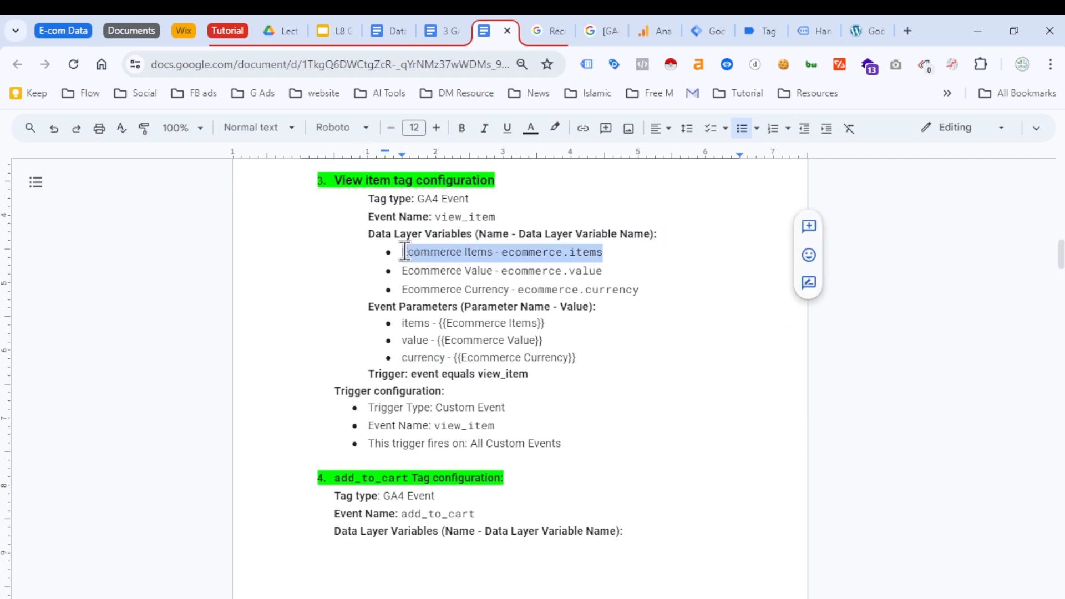
left_click(712, 30)
left_click_drag(311, 131, 222, 131)
key("ctrl+v")
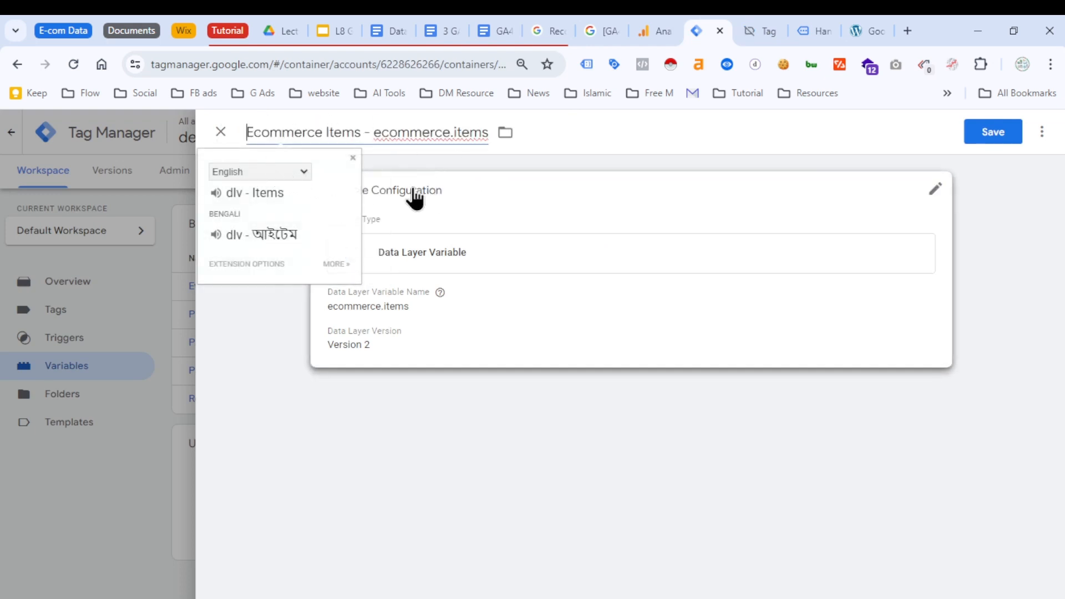
left_click(993, 131)
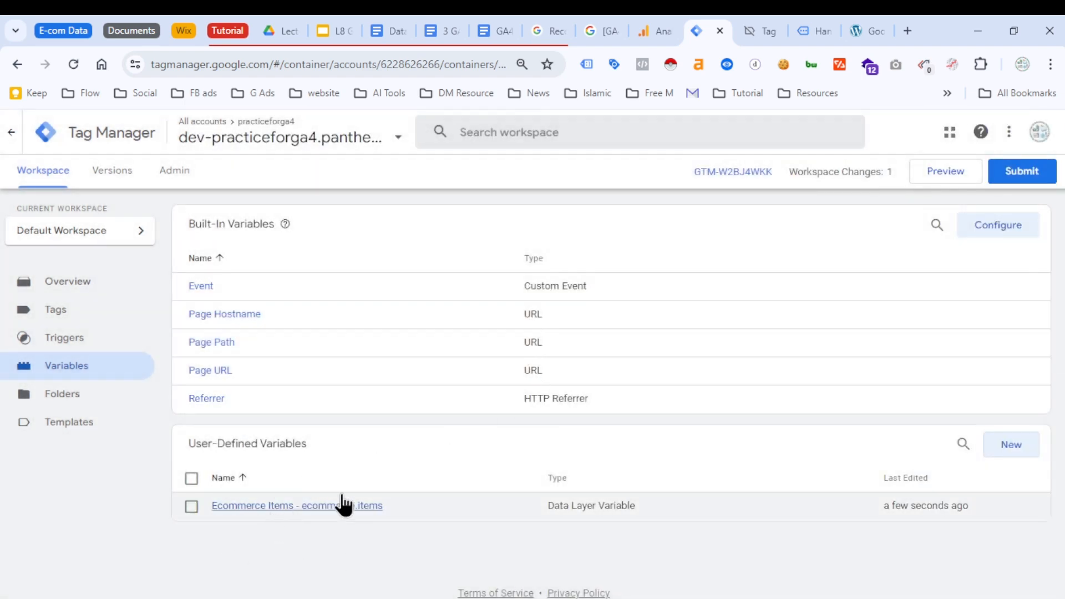
Step: Review the items, value and currency event parameters in the configuration document, check the view_item data layer in Tag Assistant, and return to Tag Manager
left_click(498, 31)
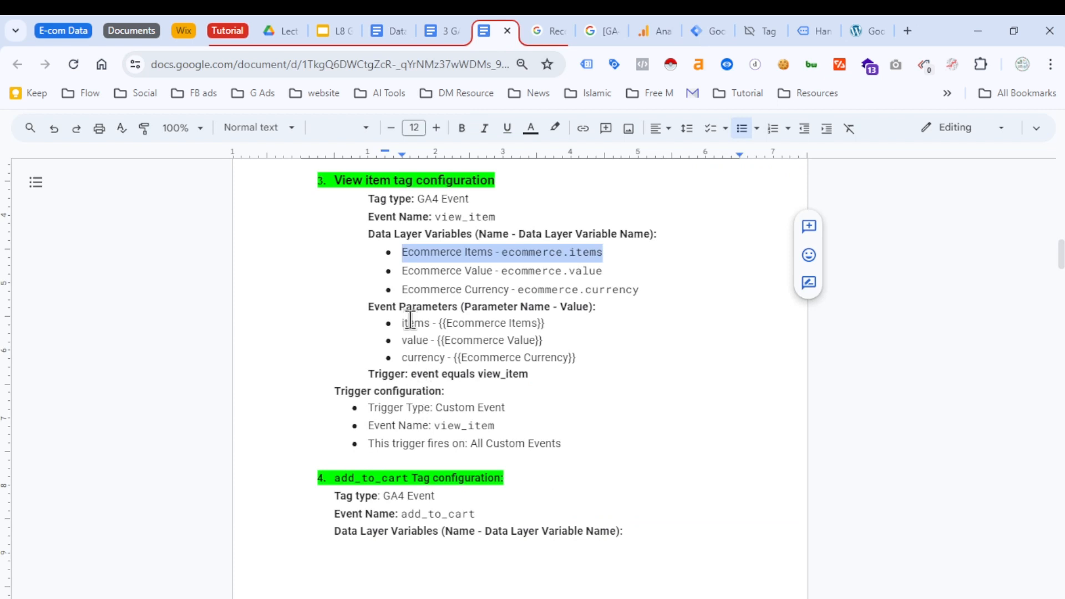
left_click_drag(403, 323, 553, 319)
left_click_drag(402, 340, 468, 340)
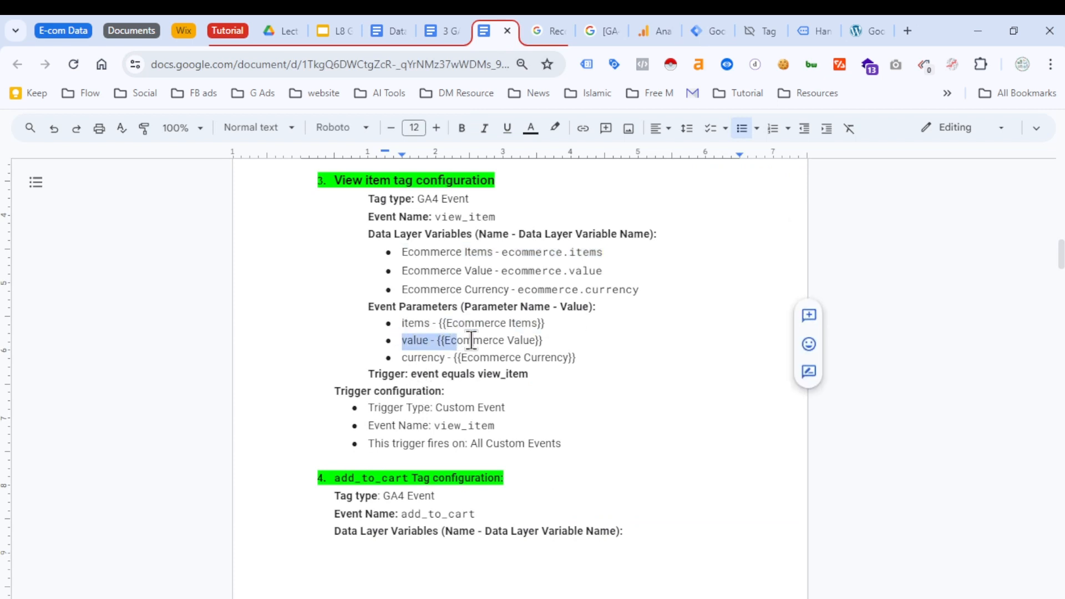
left_click_drag(403, 357, 592, 356)
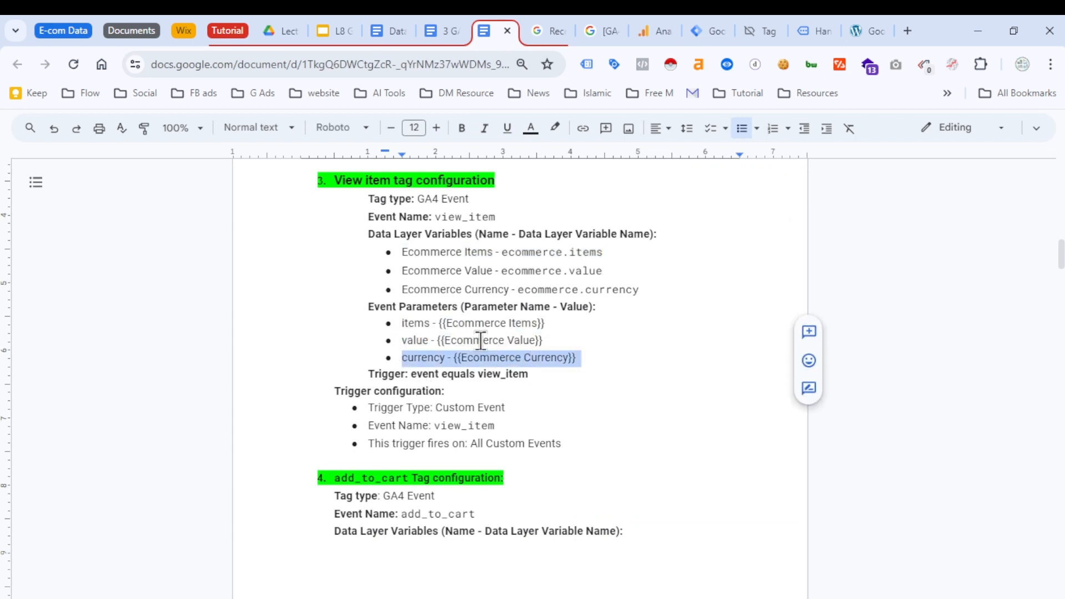
left_click(480, 340)
left_click(769, 29)
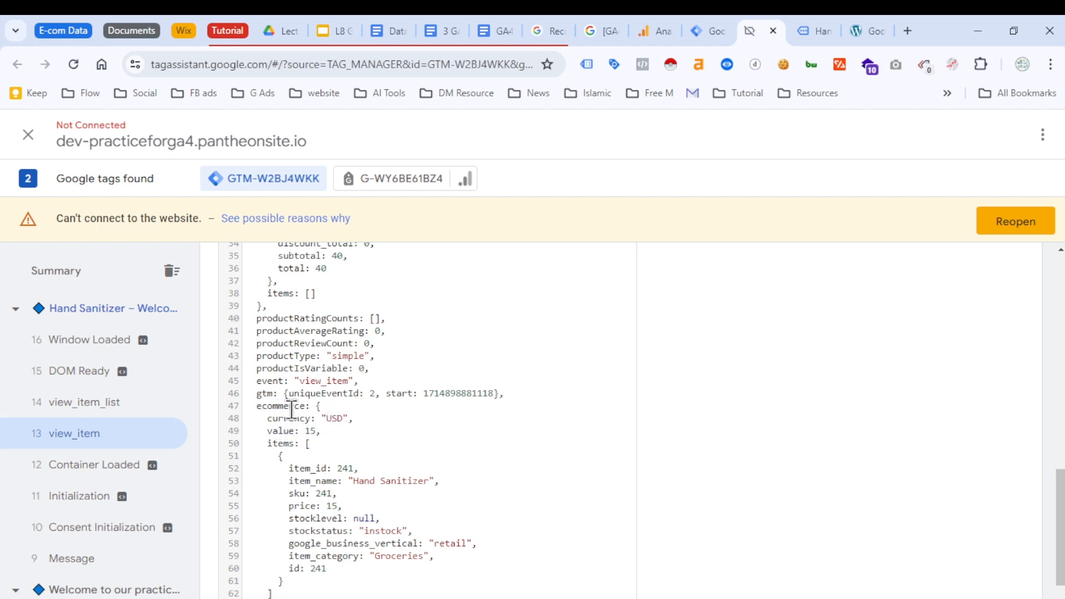
left_click(706, 37)
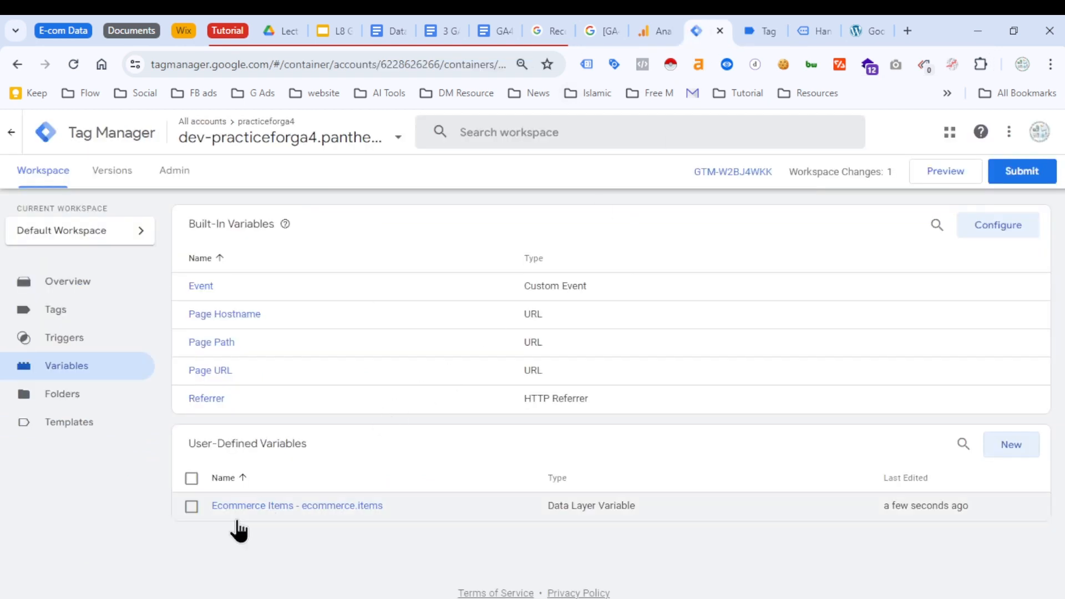
Step: Make a copy of the Ecommerce Items variable
left_click(277, 507)
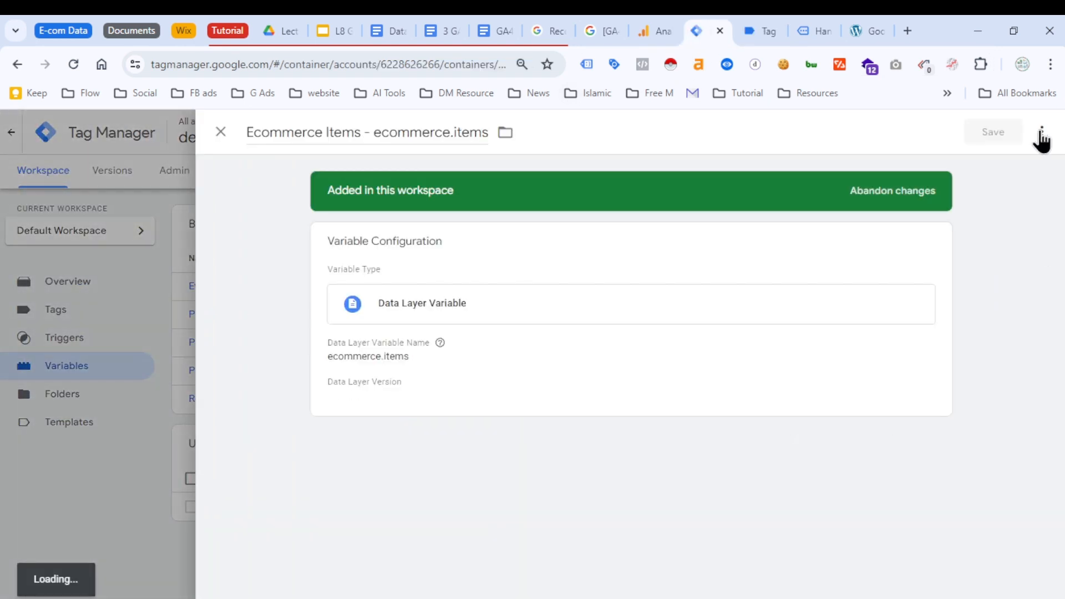
left_click(1041, 133)
left_click(1003, 165)
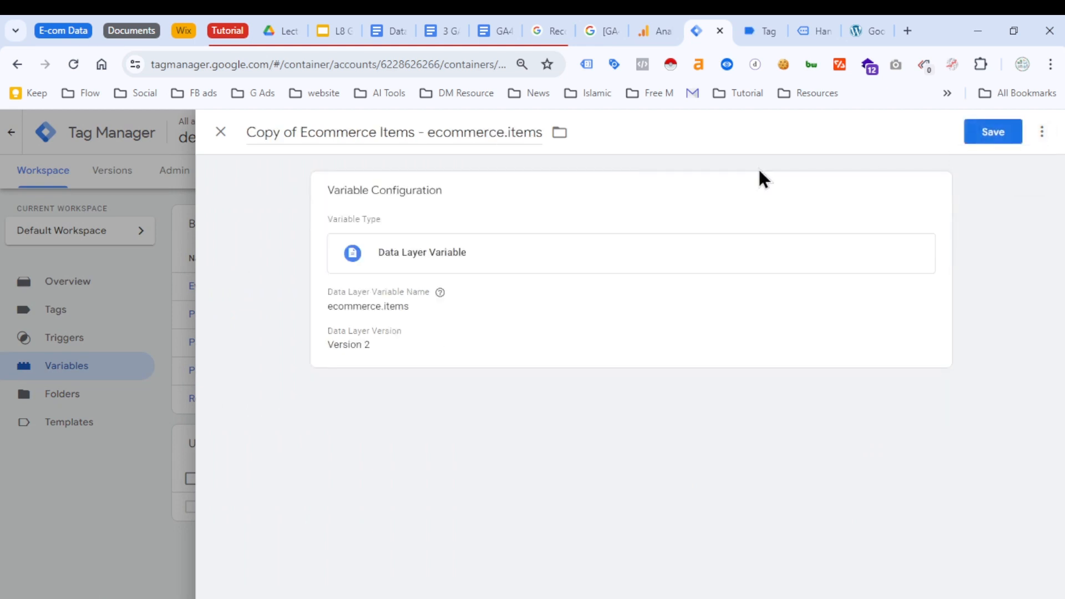
Step: Set the copied variable's Data Layer Variable Name to ecommerce.currency, taking the currency key from the view_item data layer in Tag Assistant
left_click(546, 305)
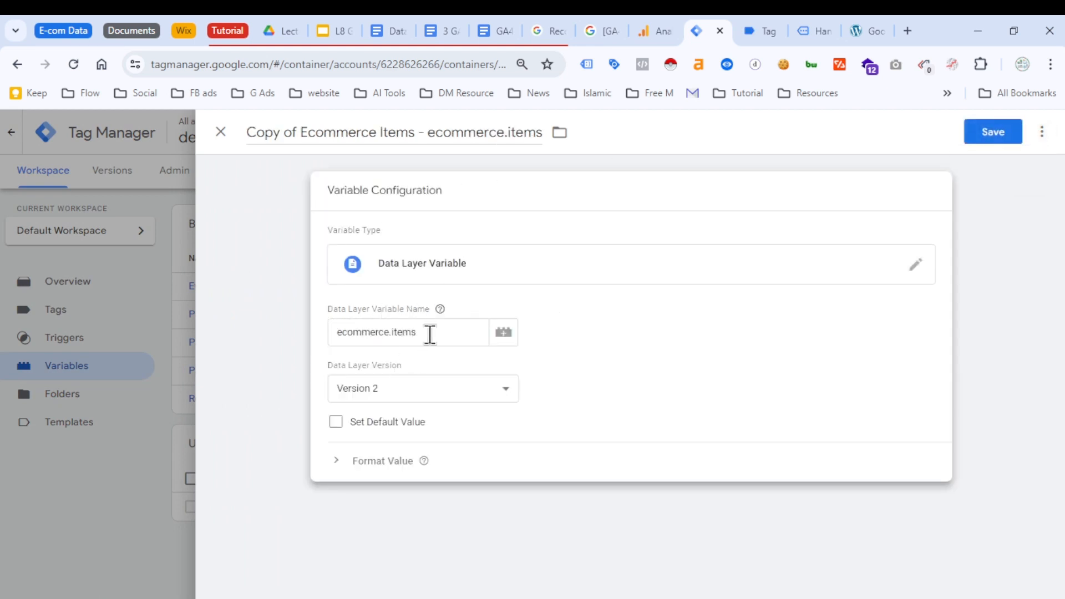
left_click(758, 32)
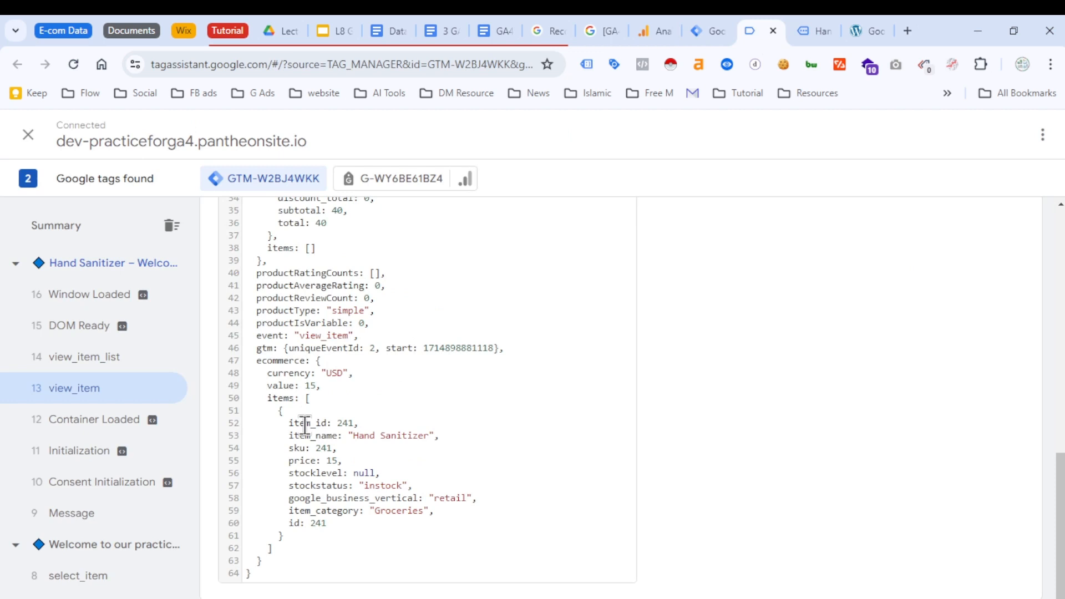
double_click(286, 369)
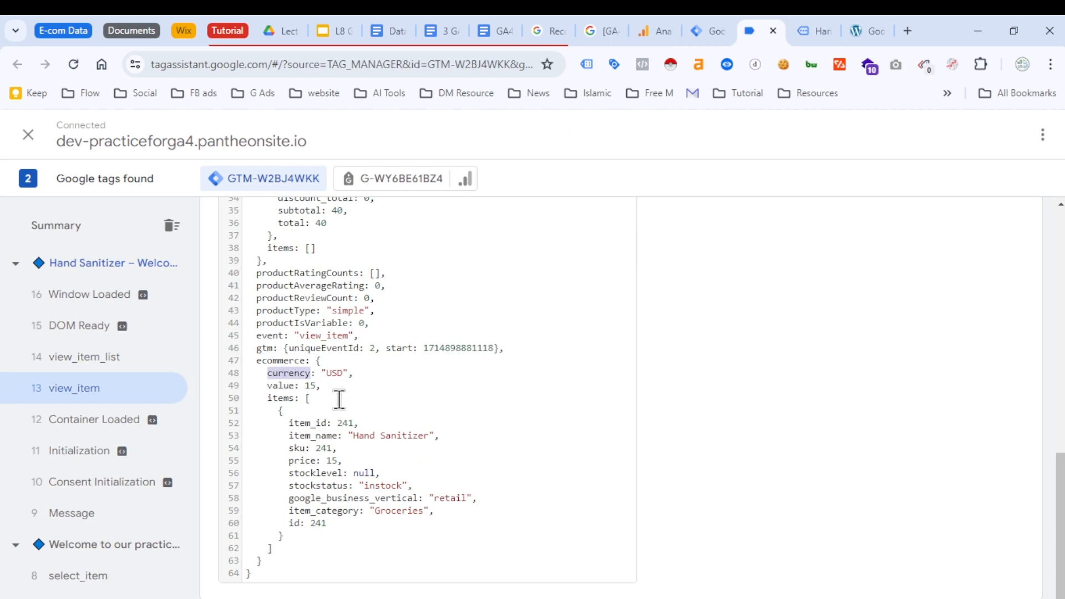
left_click(703, 34)
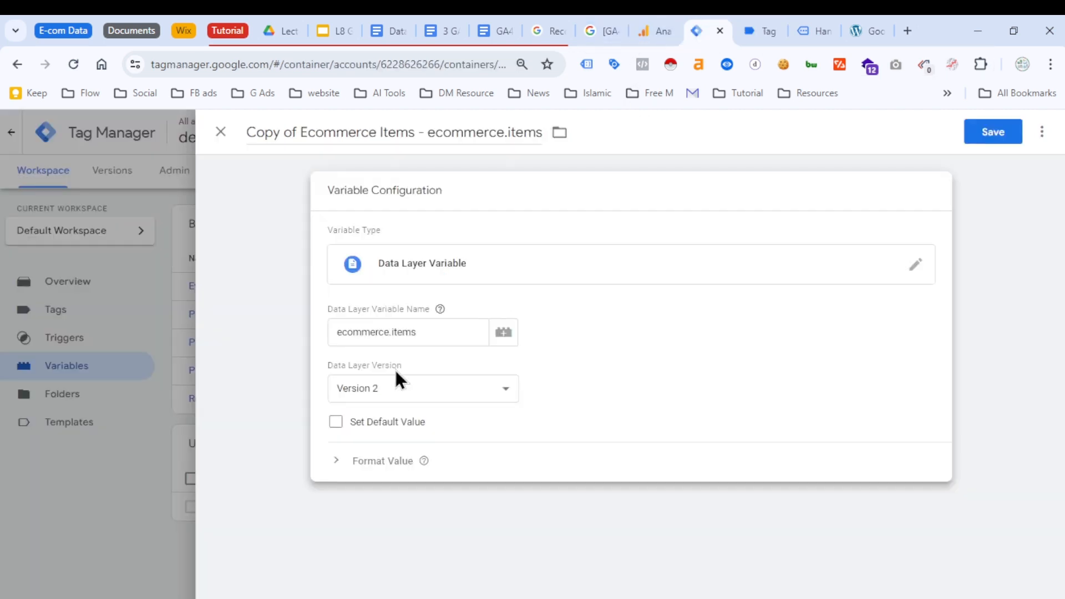
left_click_drag(434, 332, 393, 332)
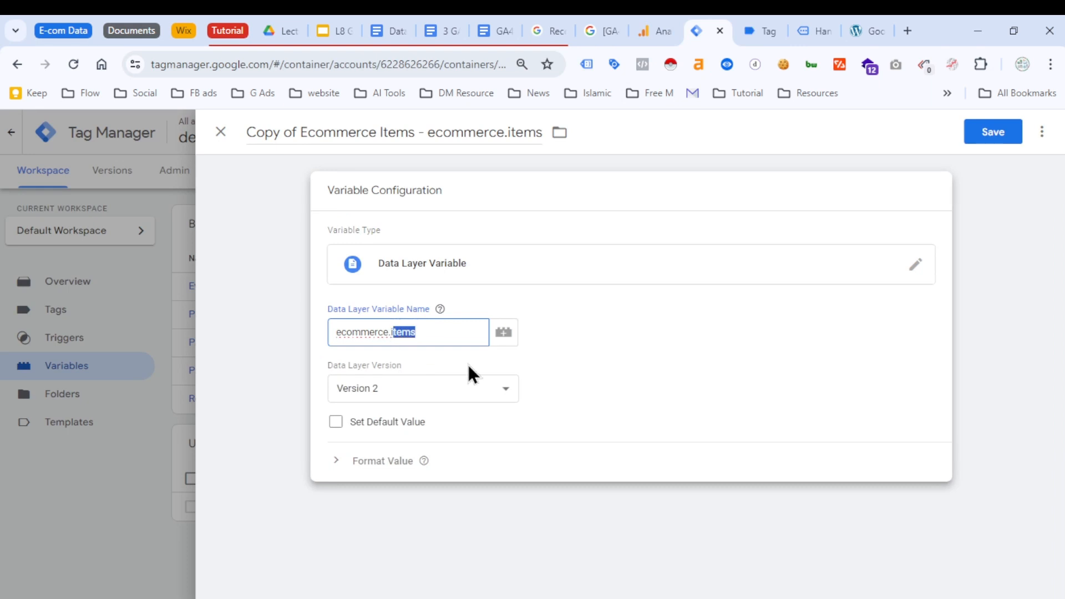
key("BackSpace")
key("ctrl+v")
Step: Rename the copied variable "Ecommerce currency - ecommerce.currency" and save it
left_click_drag(249, 132, 325, 133)
key("BackSpace")
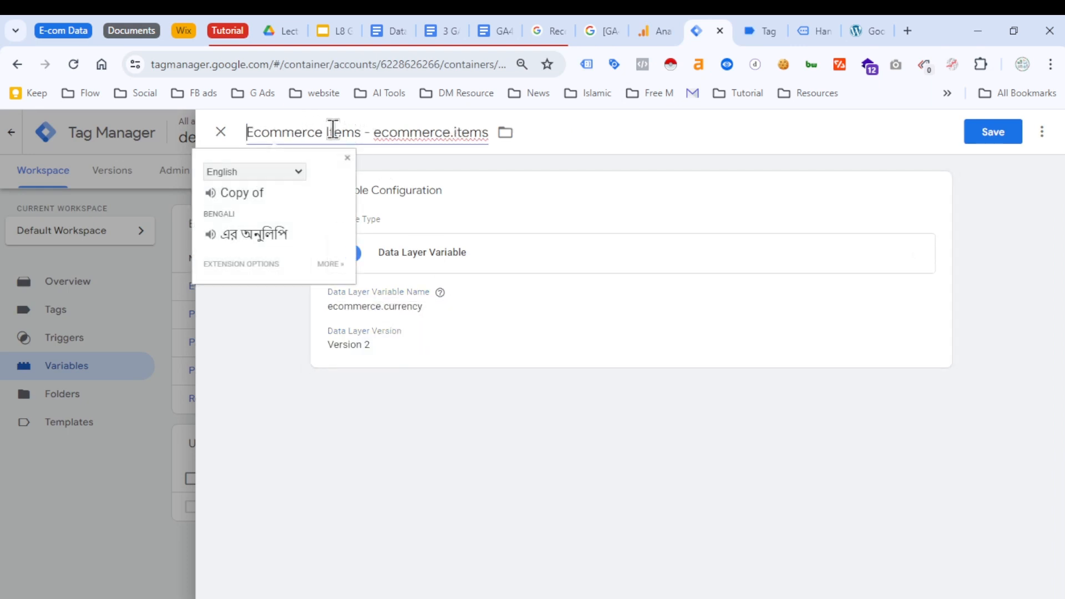
double_click(333, 132)
key("ctrl+v")
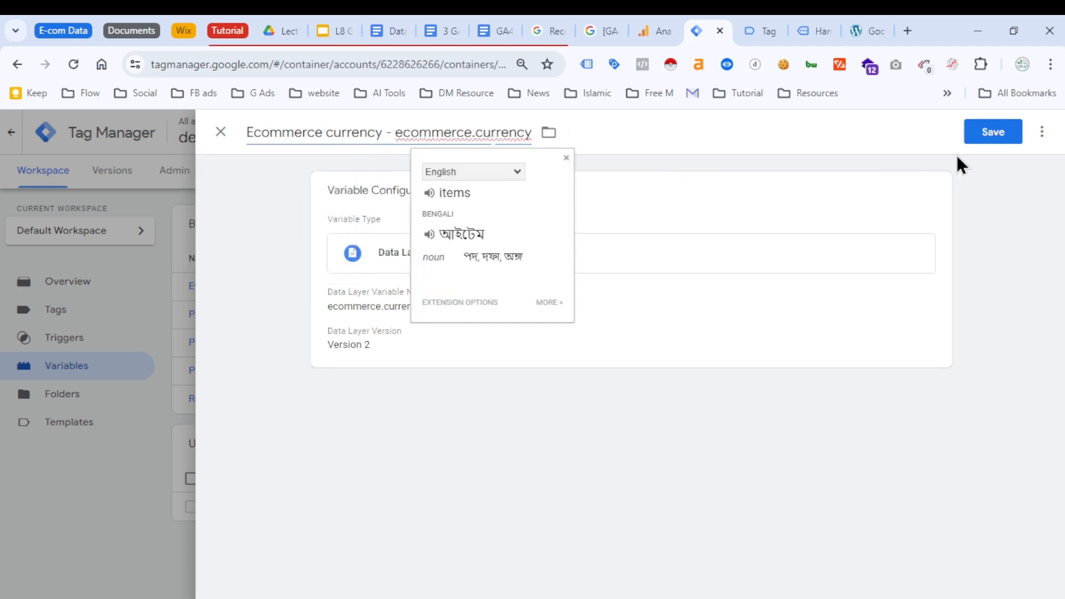
left_click(993, 132)
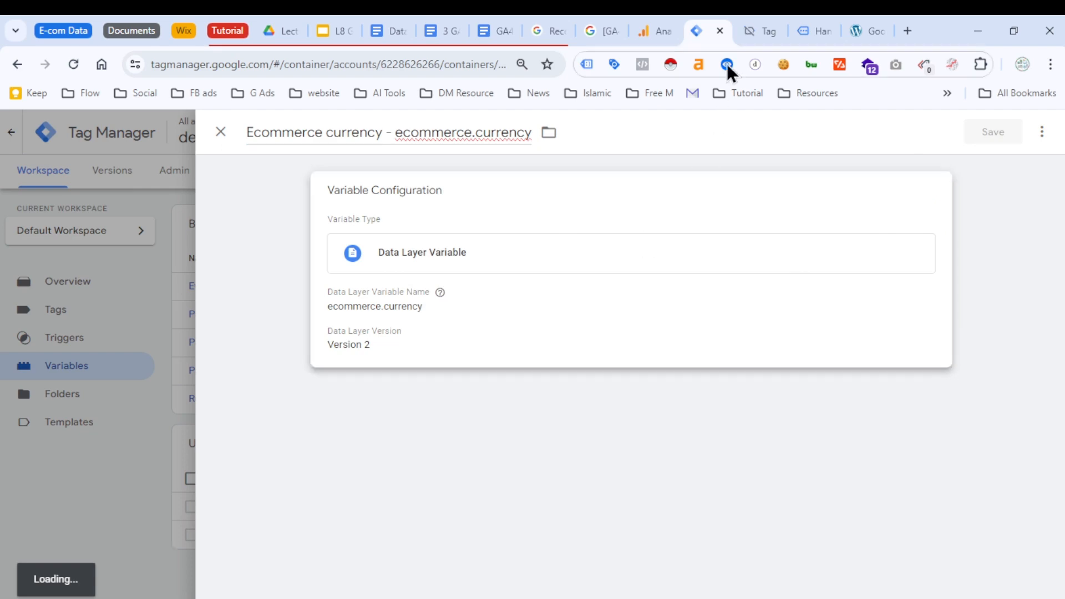
Step: Copy the value key from the view_item data layer in Tag Assistant and start a new Data Layer Variable in Tag Manager
left_click(764, 31)
double_click(277, 431)
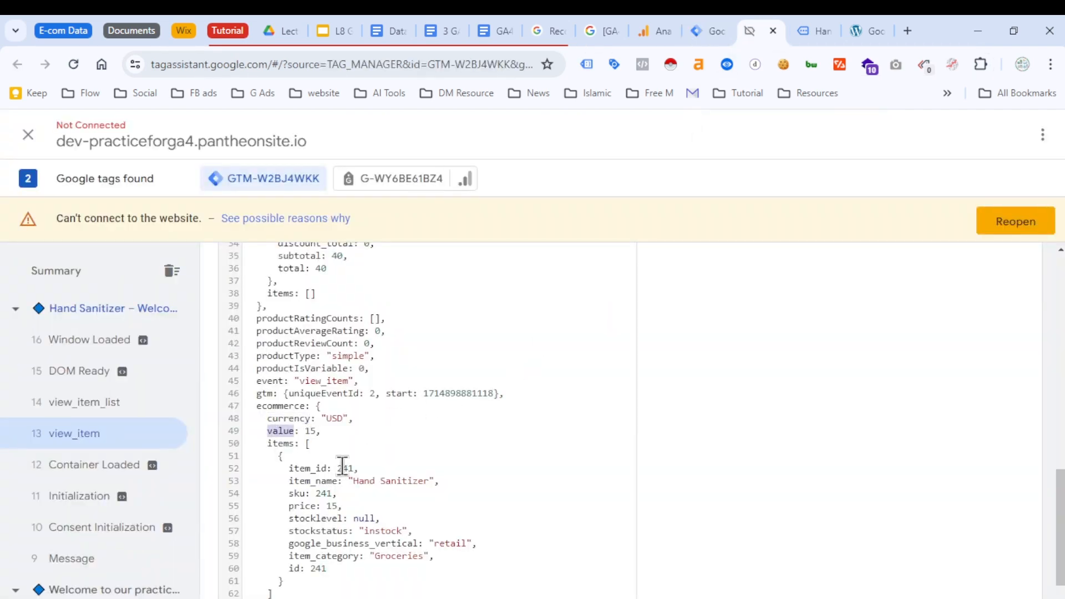
left_click(720, 36)
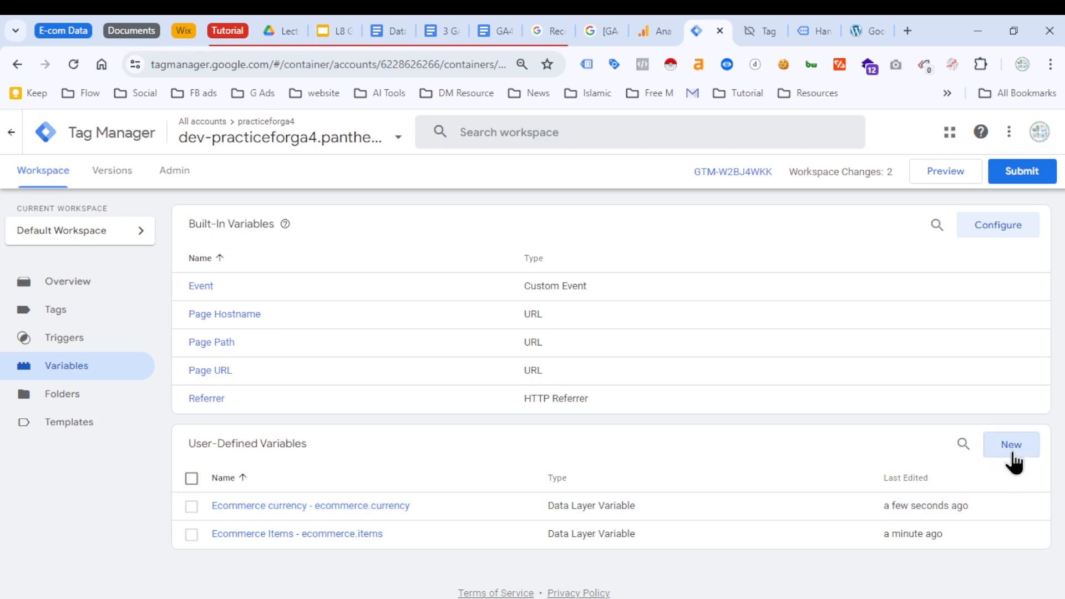
left_click(1008, 465)
left_click(605, 336)
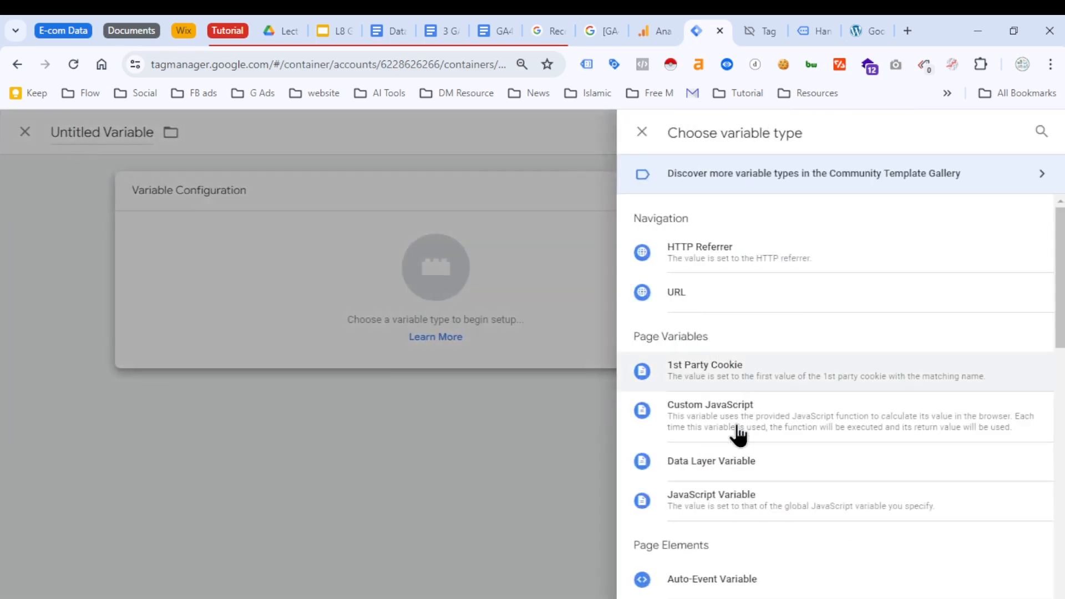
left_click(734, 469)
Step: Set the new variable's Data Layer Variable Name to ecommerce.value, taking the ecommerce key from the view_item data layer in Tag Assistant
left_click(380, 328)
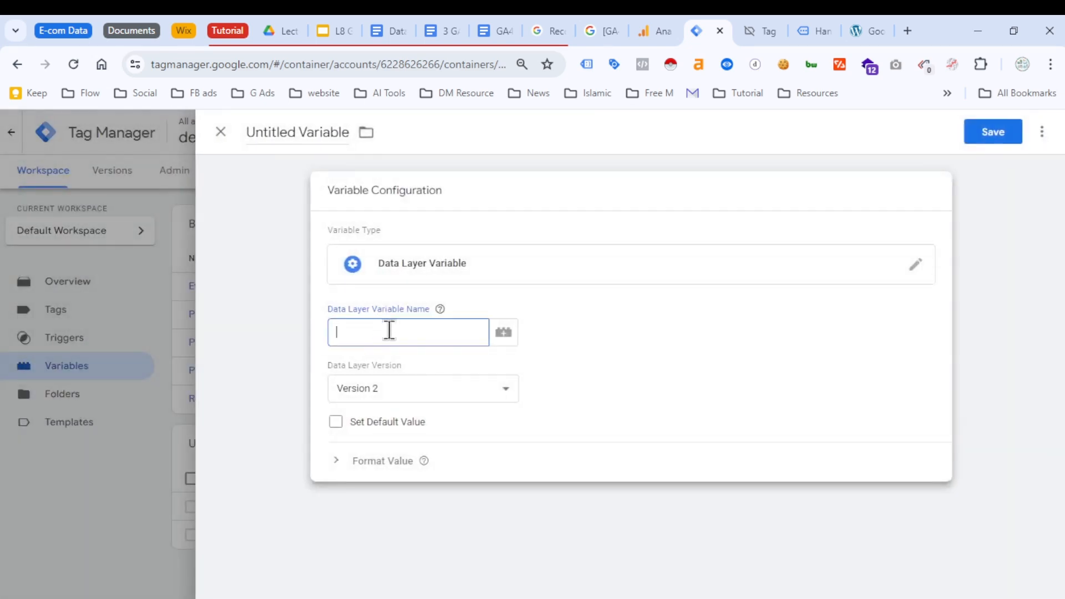
type("value")
left_click(754, 35)
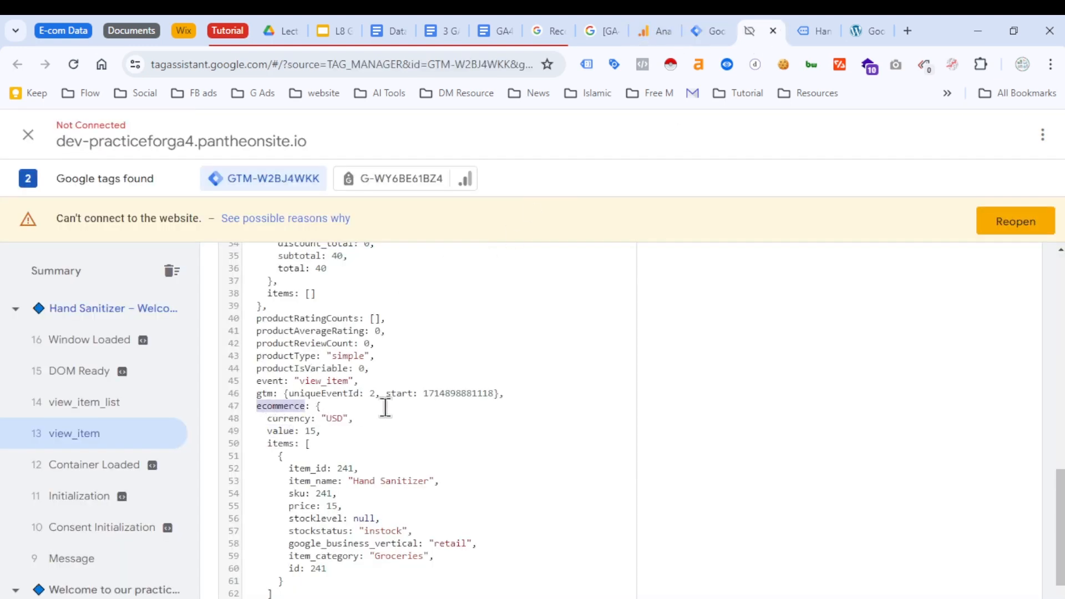
left_click(383, 327)
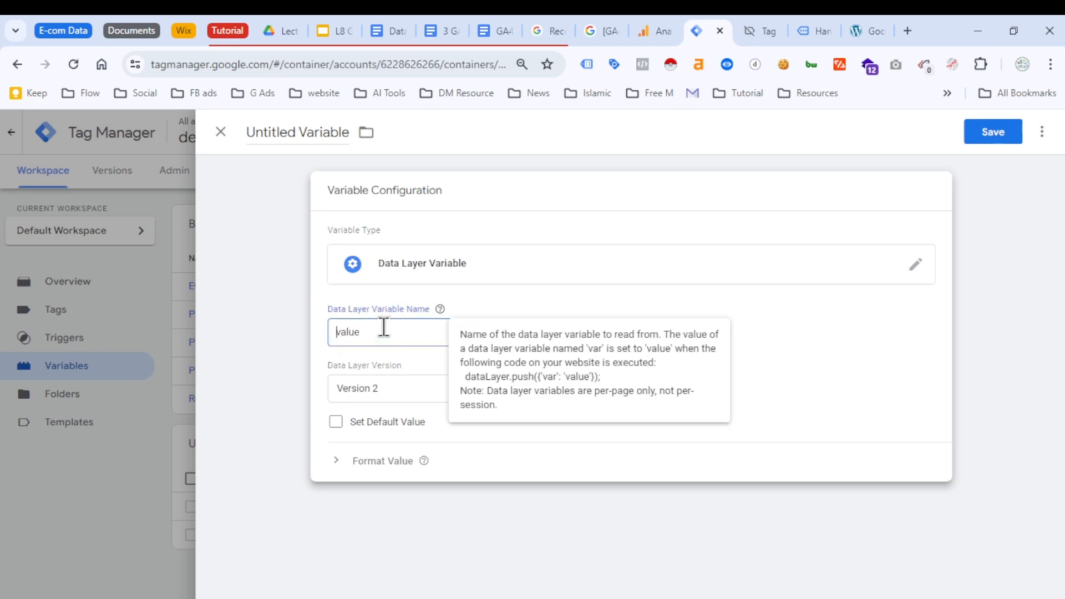
key("ctrl+v")
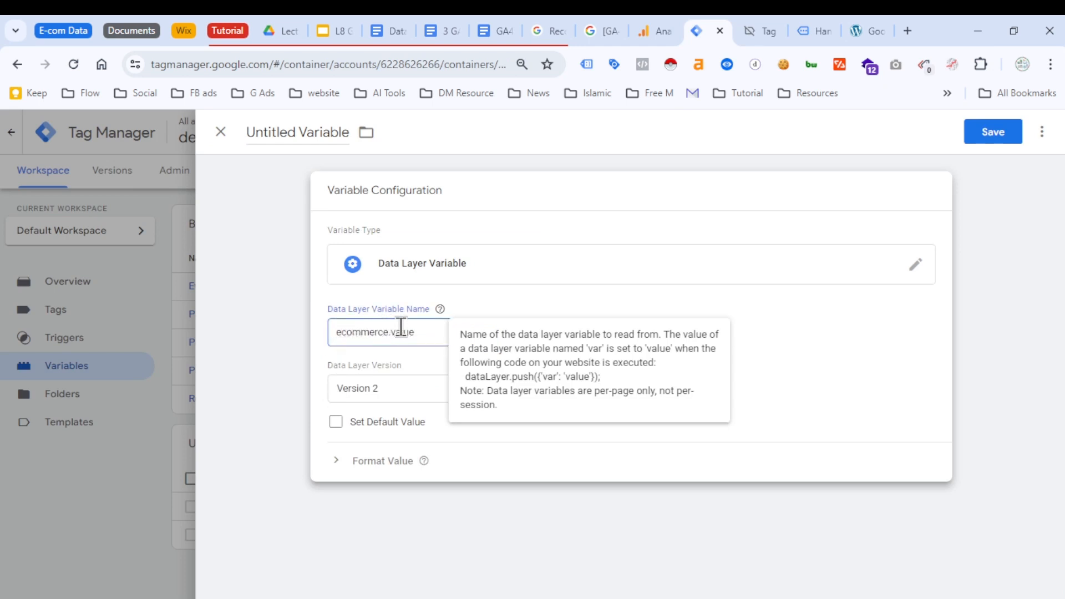
Step: Name the variable "Ecommerce Value - ecommerce.value", copying the name from the configuration document, and save it
left_click(495, 27)
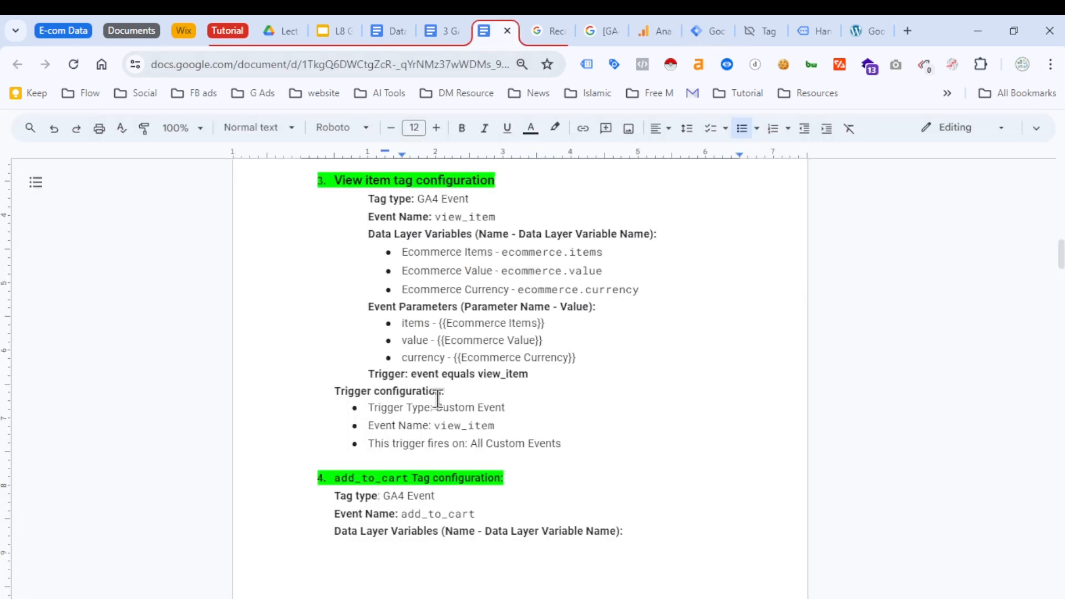
left_click_drag(402, 272, 607, 268)
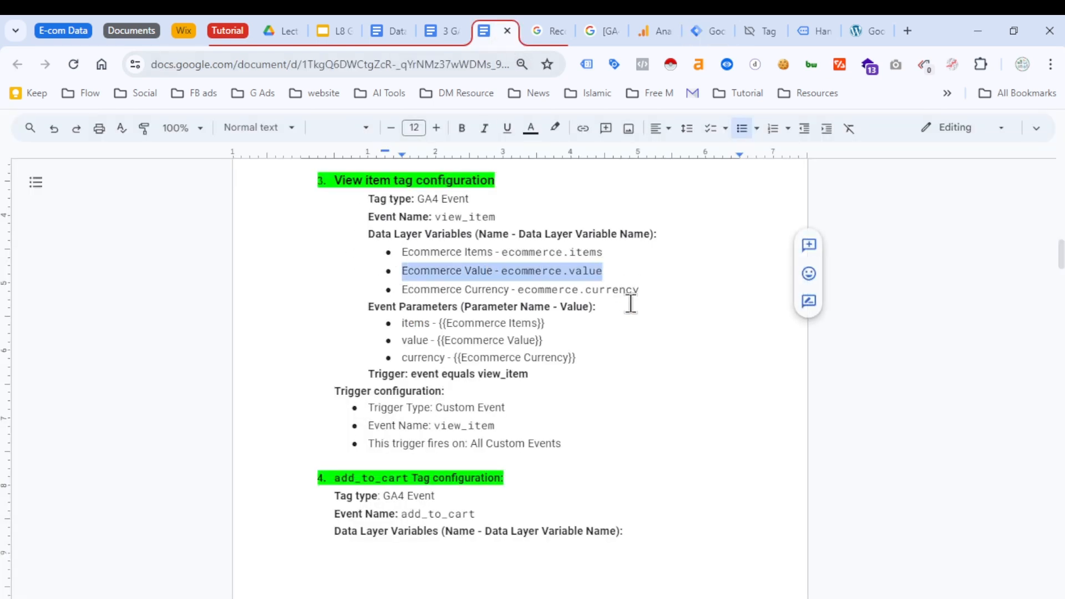
left_click(713, 31)
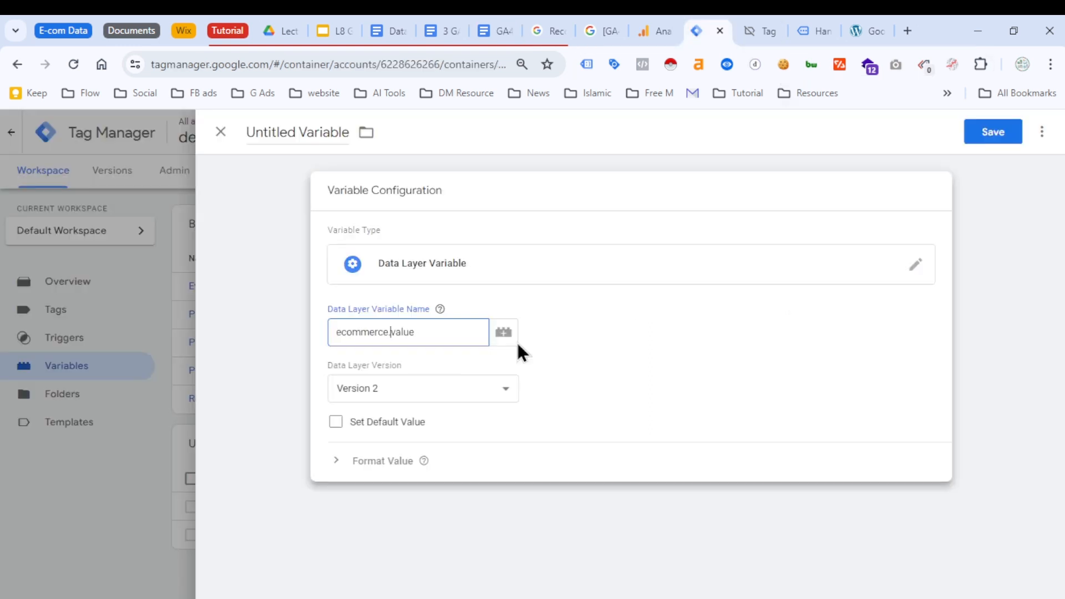
left_click(289, 131)
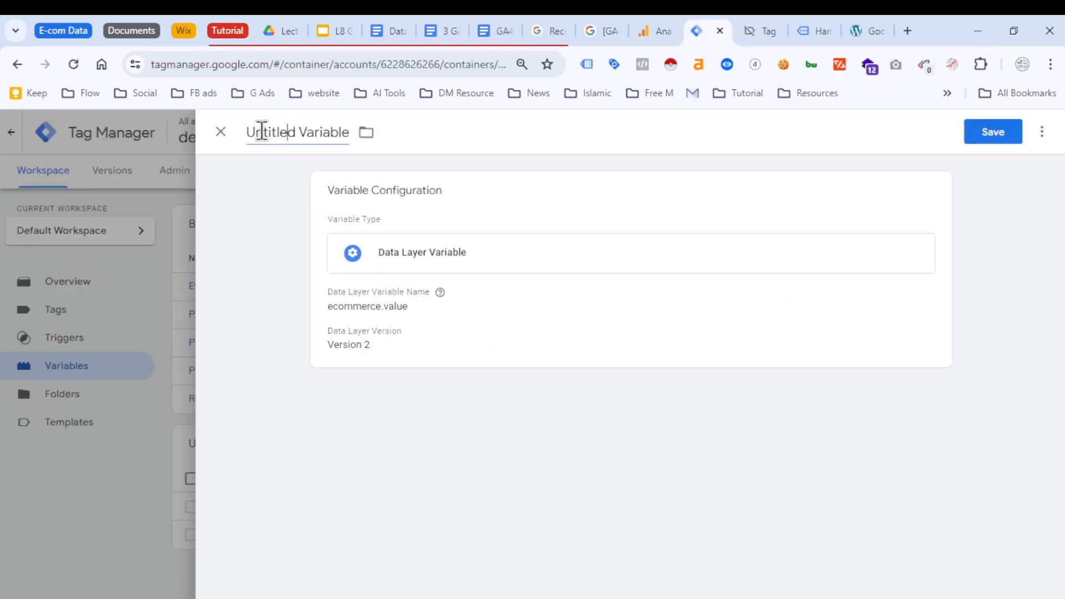
triple_click(289, 132)
key("ctrl+v")
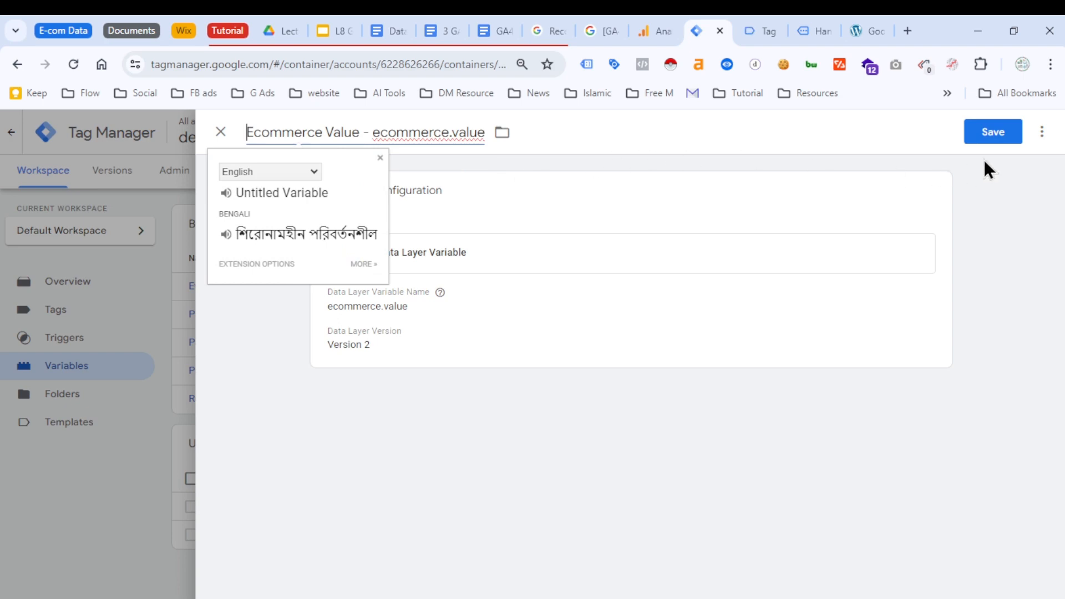
left_click(1003, 134)
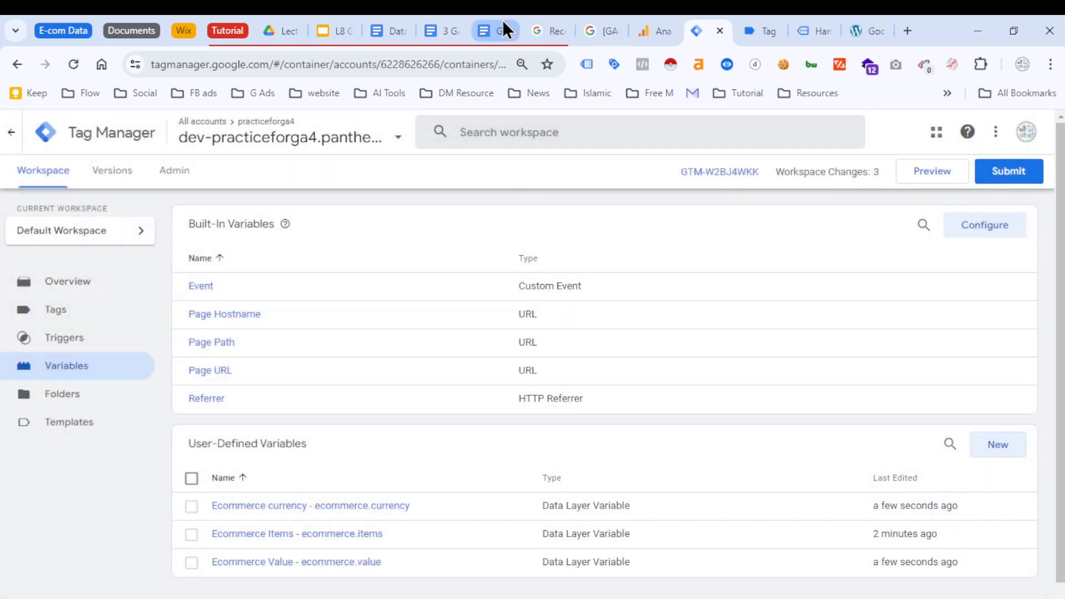
Step: Check the three view_item data layer variables in the configuration document, and start a new Custom Event trigger in Tag Manager
left_click(501, 29)
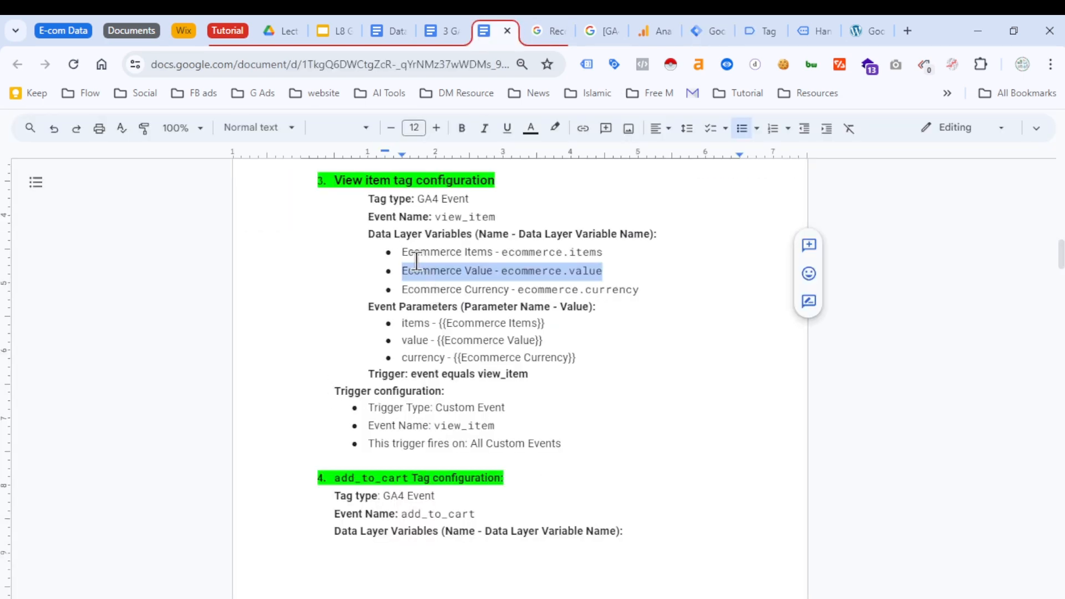
left_click_drag(402, 253, 657, 288)
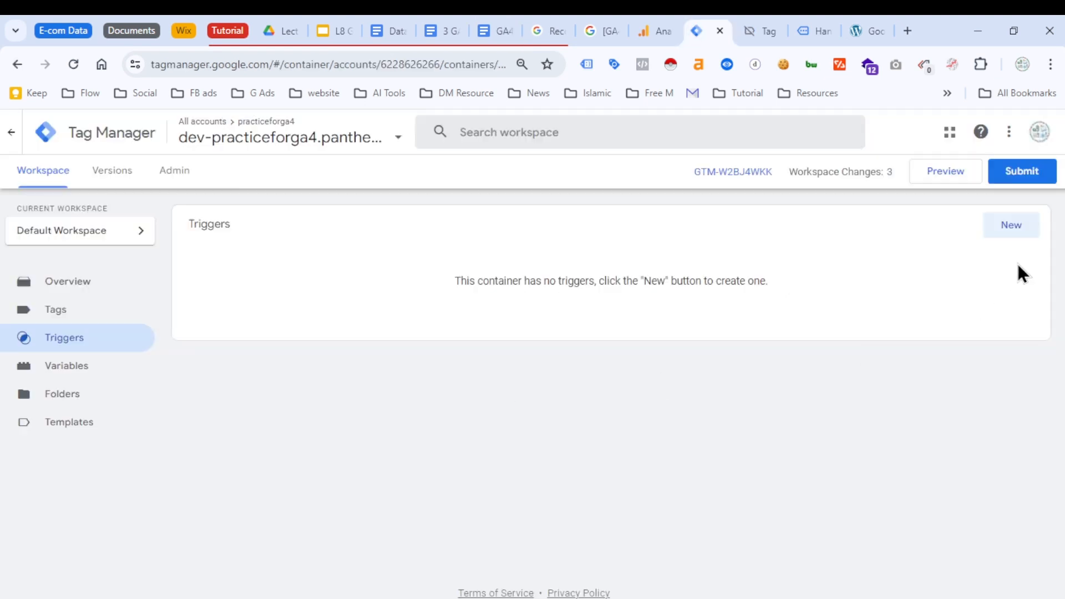
left_click(1023, 231)
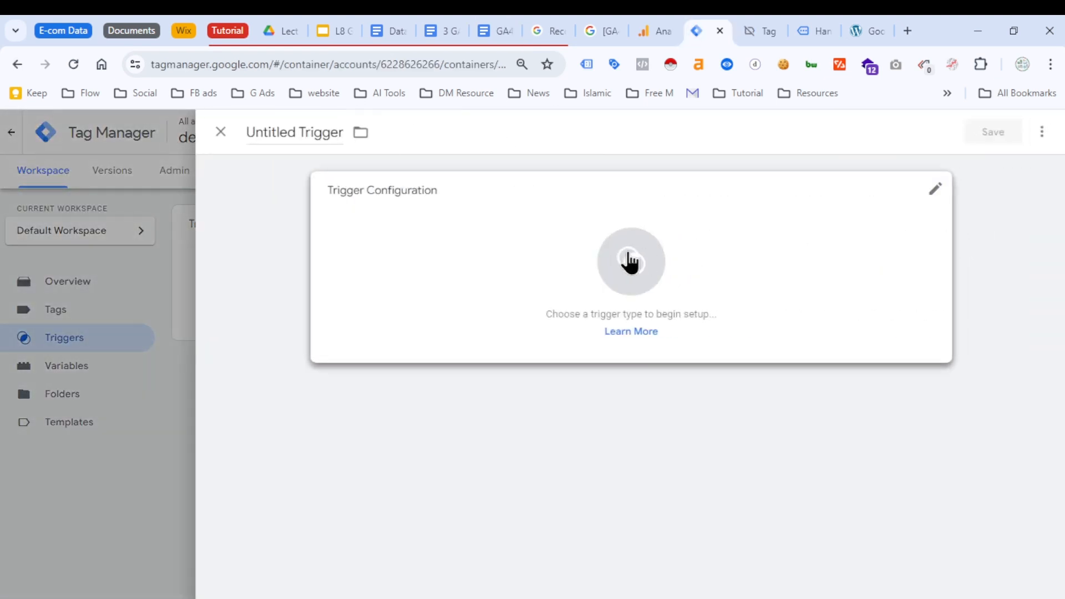
left_click(448, 235)
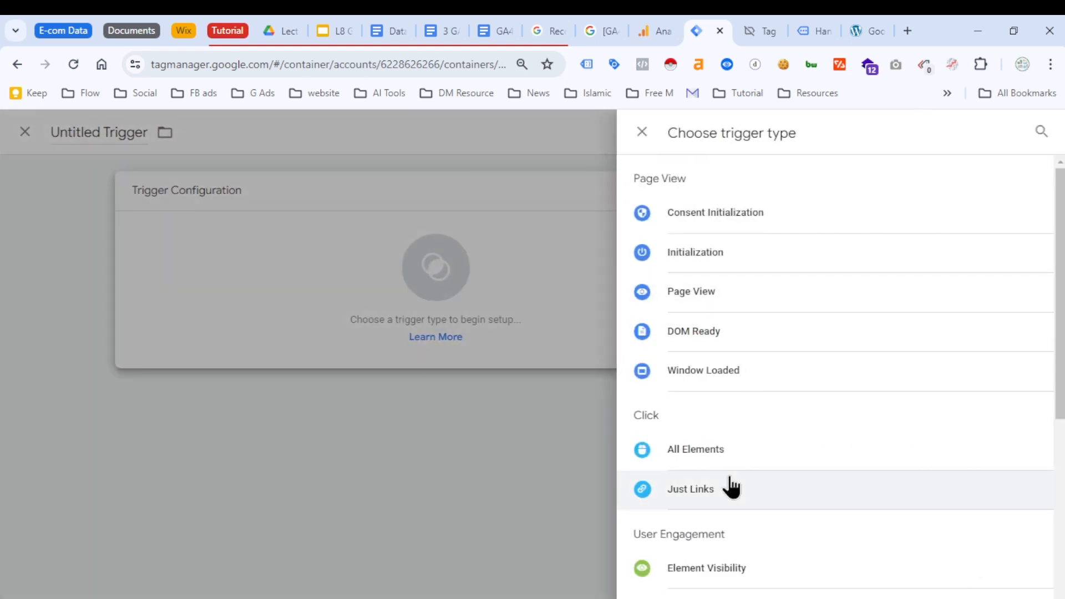
scroll(749, 460, "down", 5)
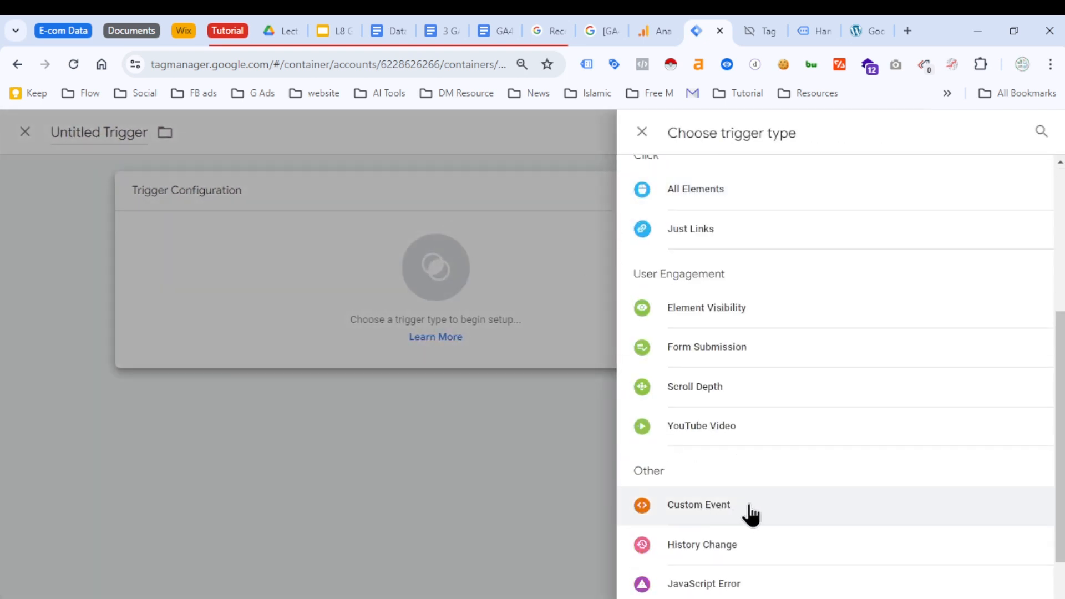
left_click(743, 507)
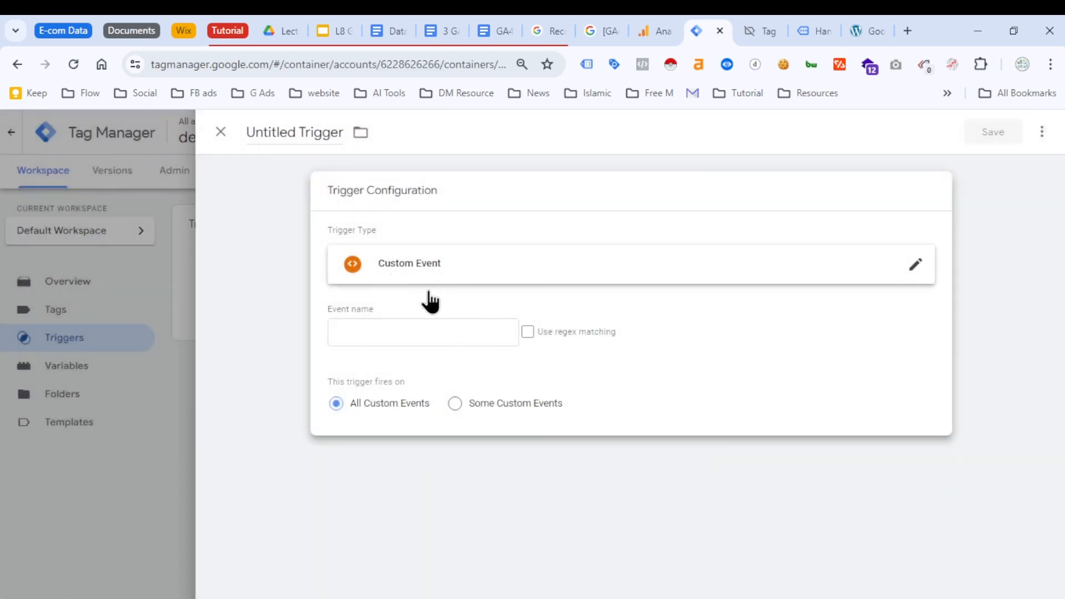
Step: Set the trigger's event name to view_item, copying it from the event's API call in Tag Assistant
left_click(760, 32)
scroll(348, 363, "up", 10)
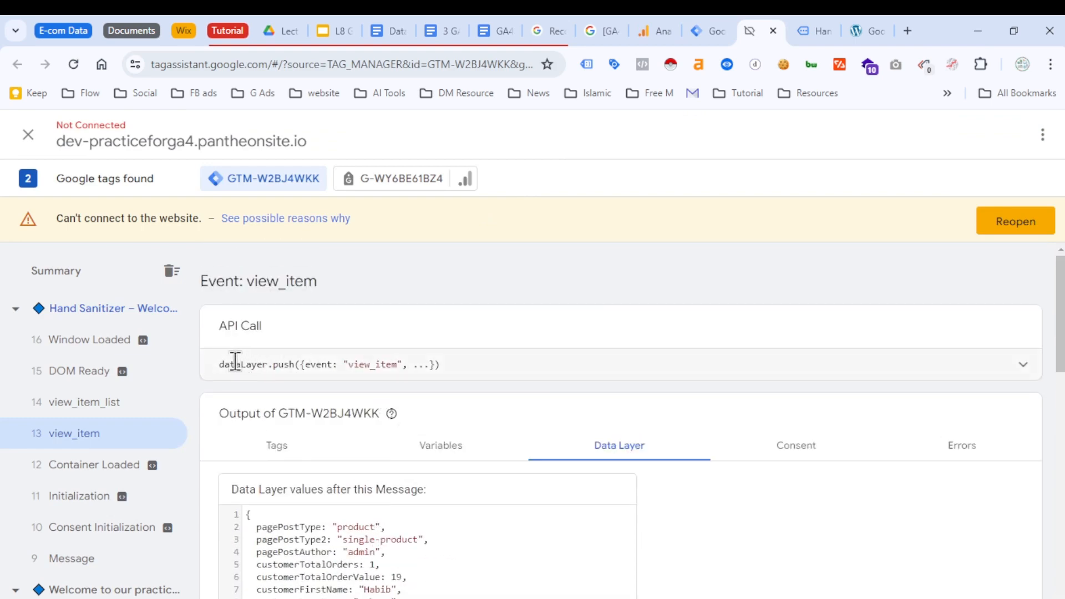
left_click(487, 375)
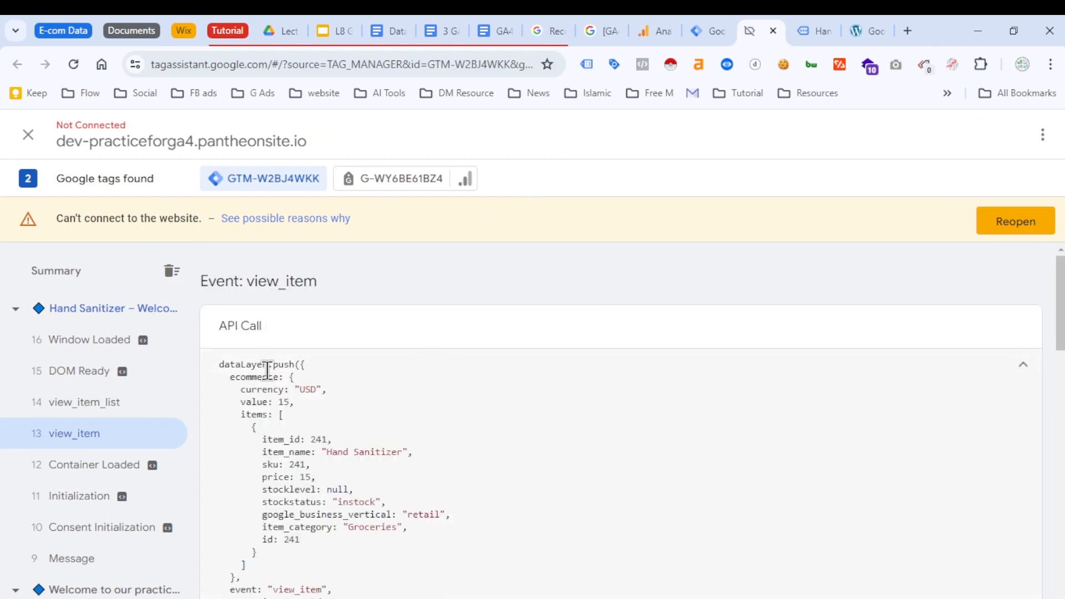
left_click(557, 396)
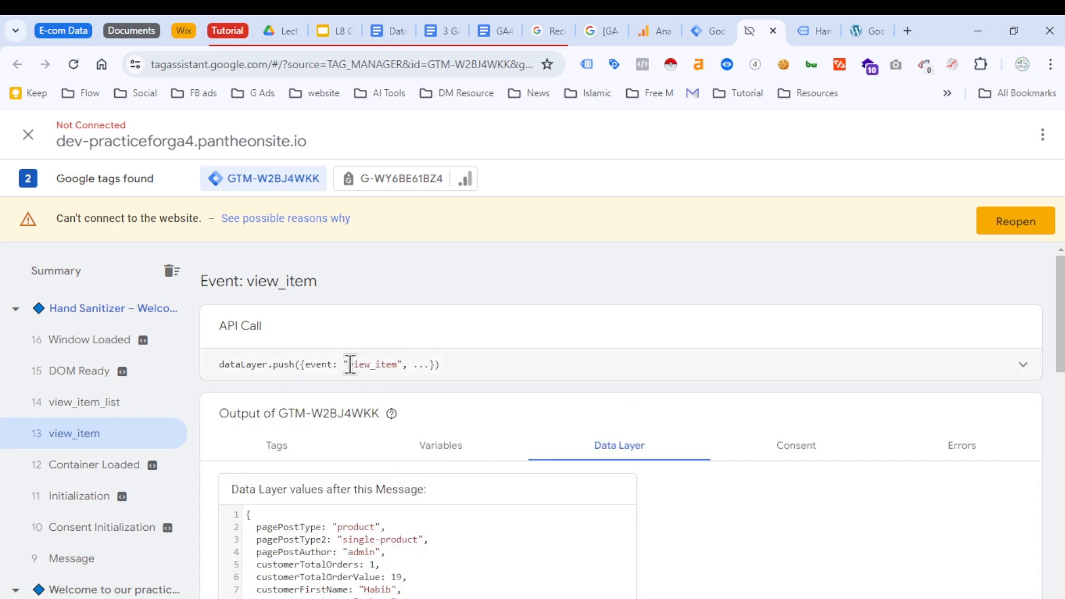
left_click_drag(351, 365, 393, 364)
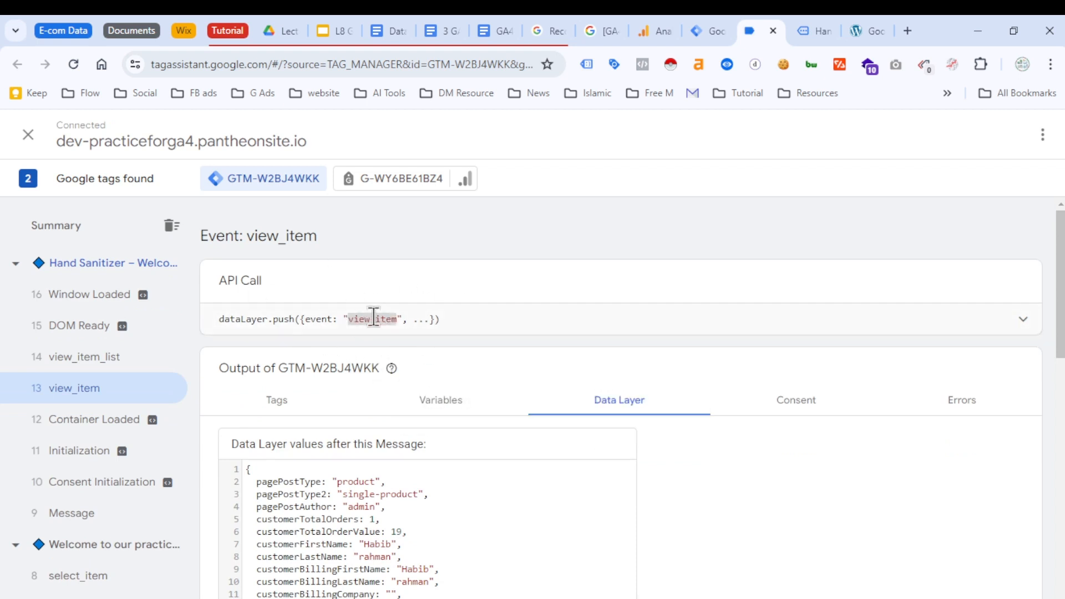
left_click(700, 32)
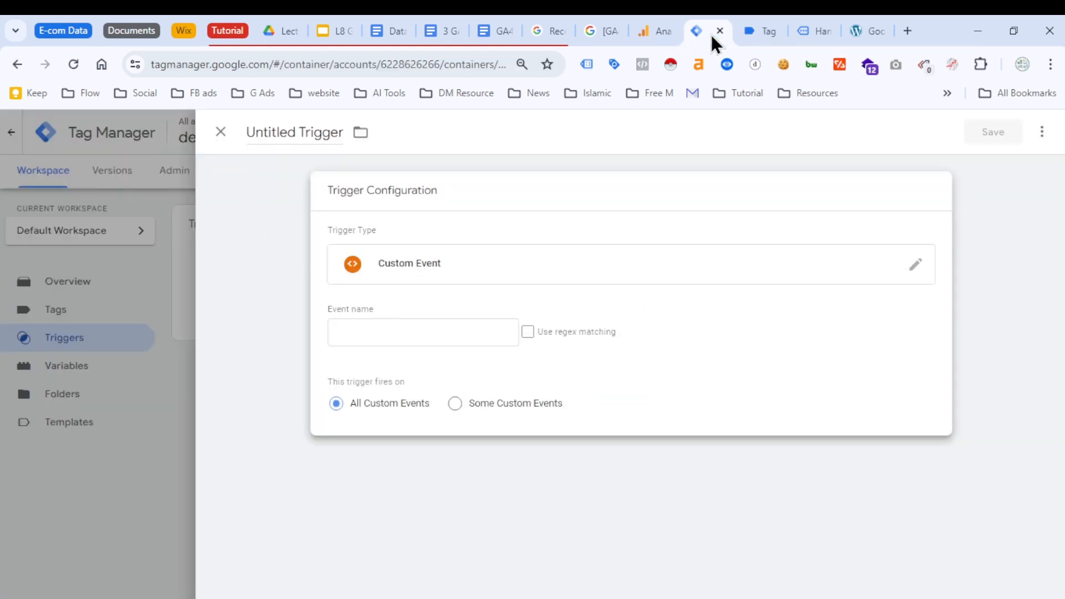
left_click(387, 335)
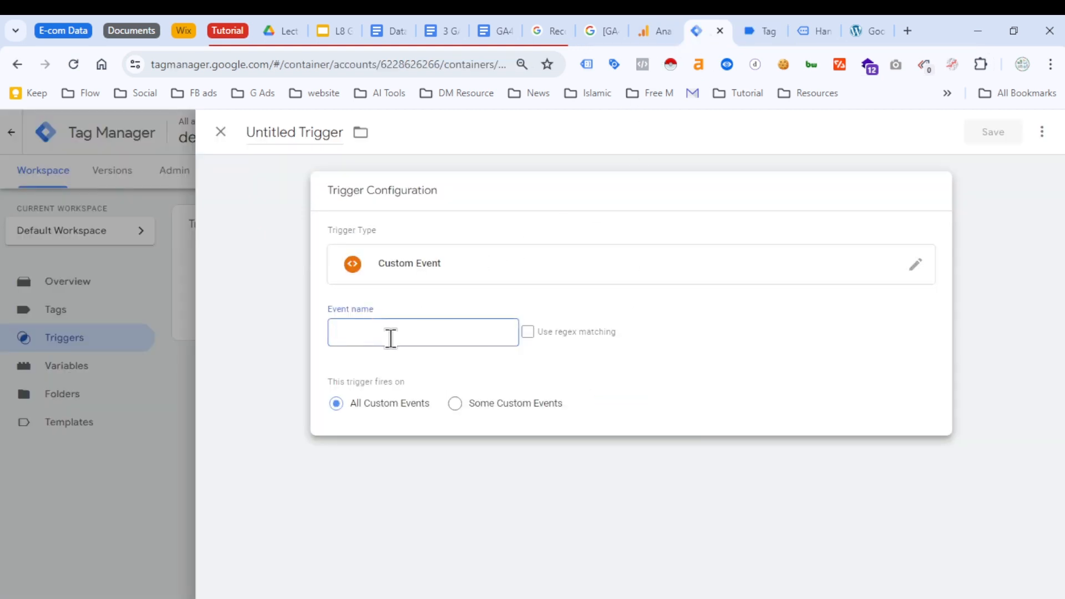
type("view_item")
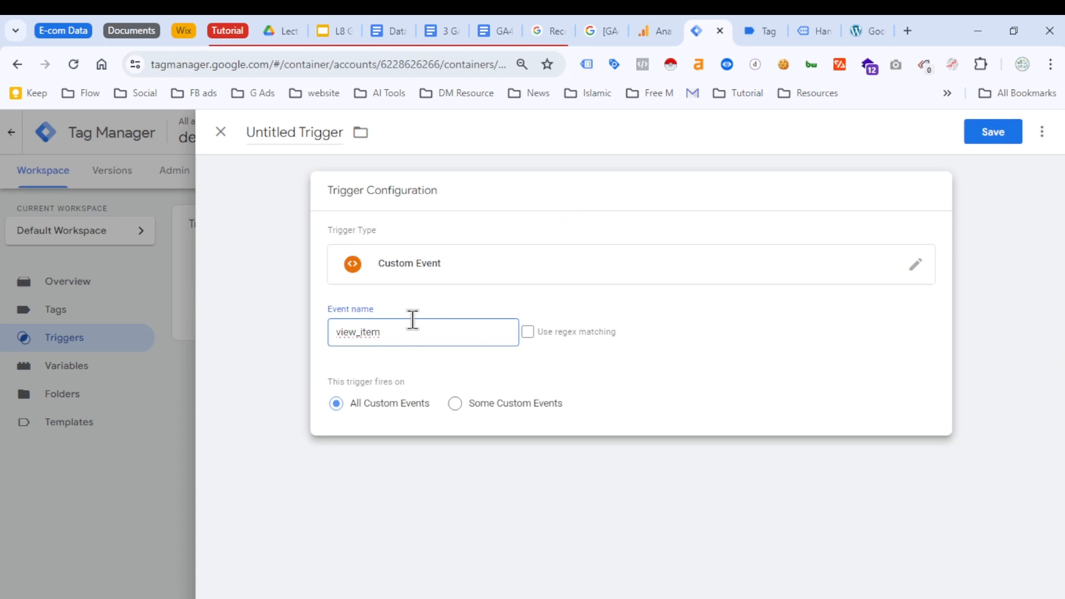
left_click(424, 307)
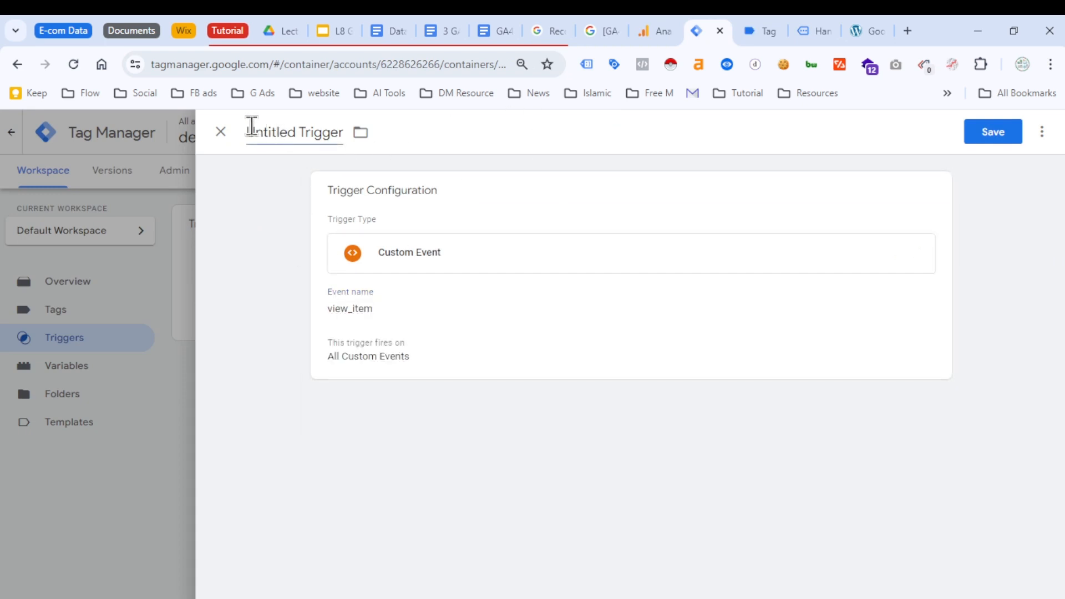
Step: Name the trigger "view_item Trigger" and save it
left_click_drag(248, 131, 410, 128)
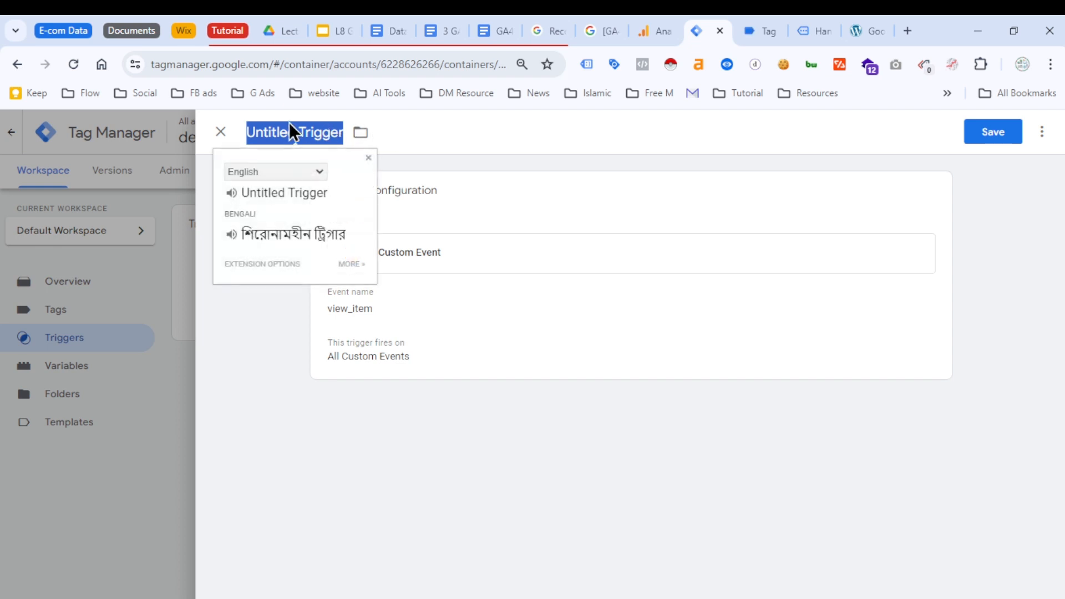
left_click(268, 132)
double_click(268, 131)
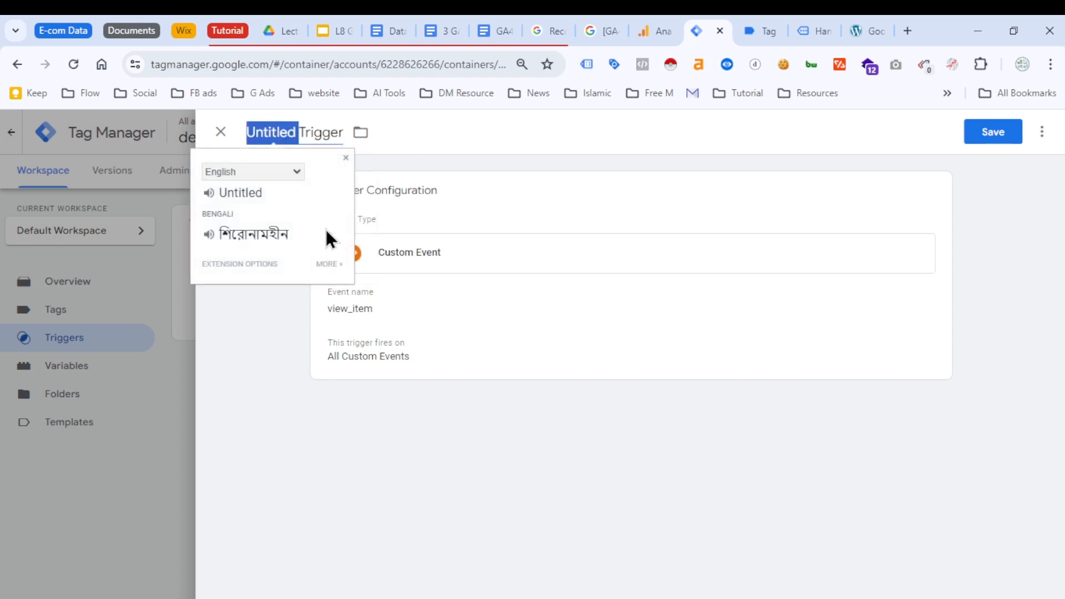
type("view_item")
left_click(314, 132)
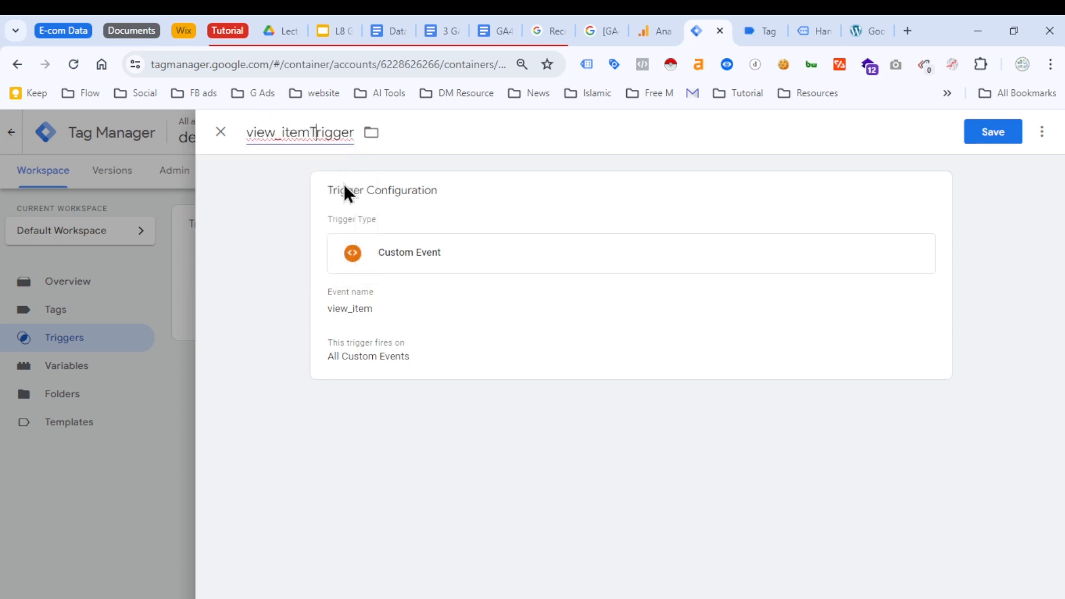
key("BackSpace")
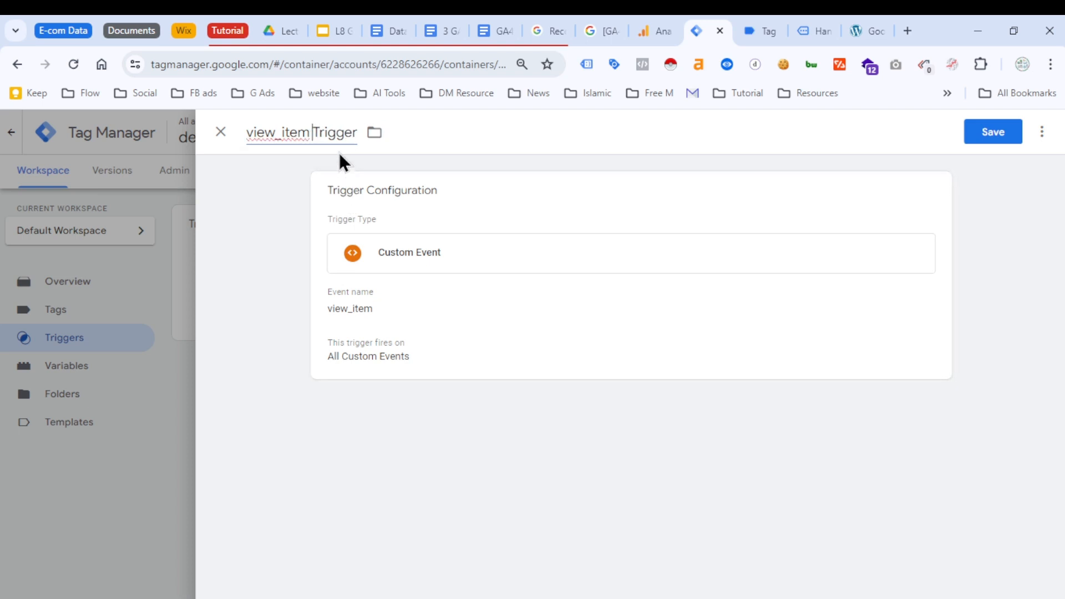
left_click(992, 132)
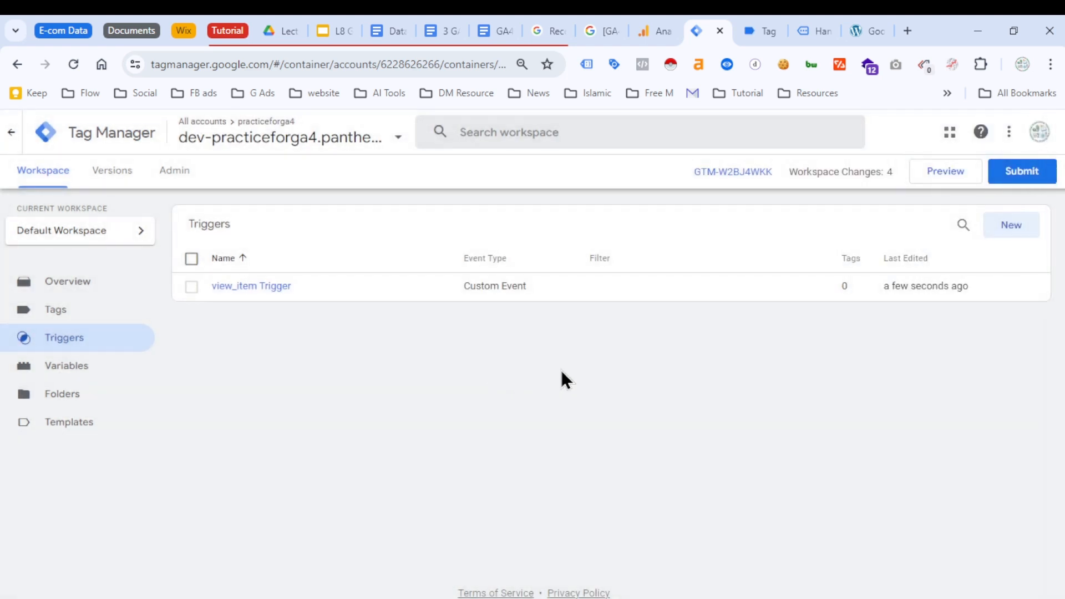
Step: Check the view_item tag type in the configuration document, and create a new Google Analytics: GA4 Event tag in Tag Manager
left_click(72, 321)
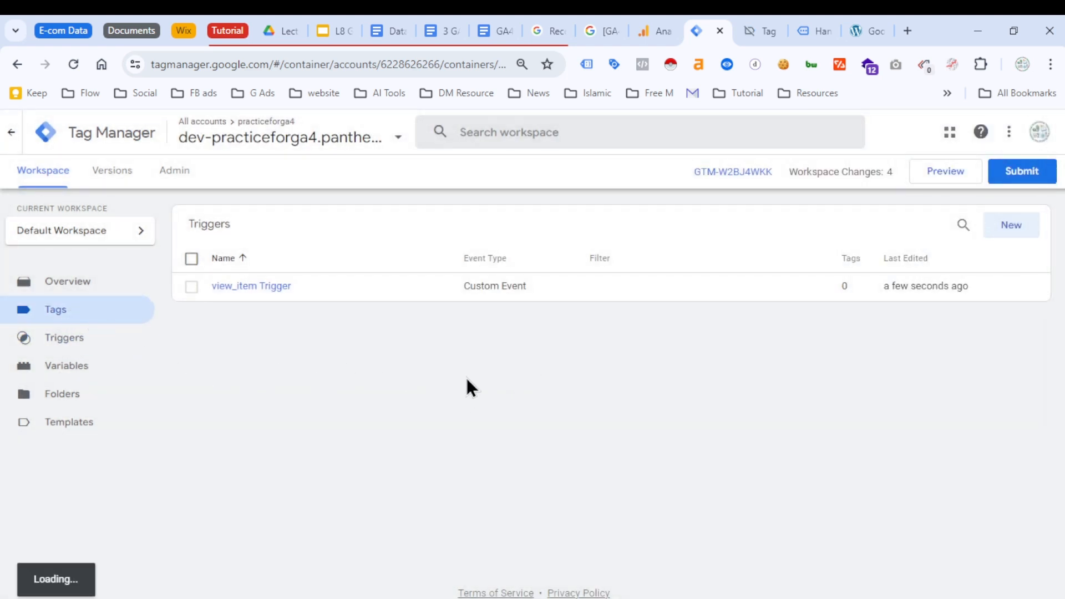
left_click(505, 31)
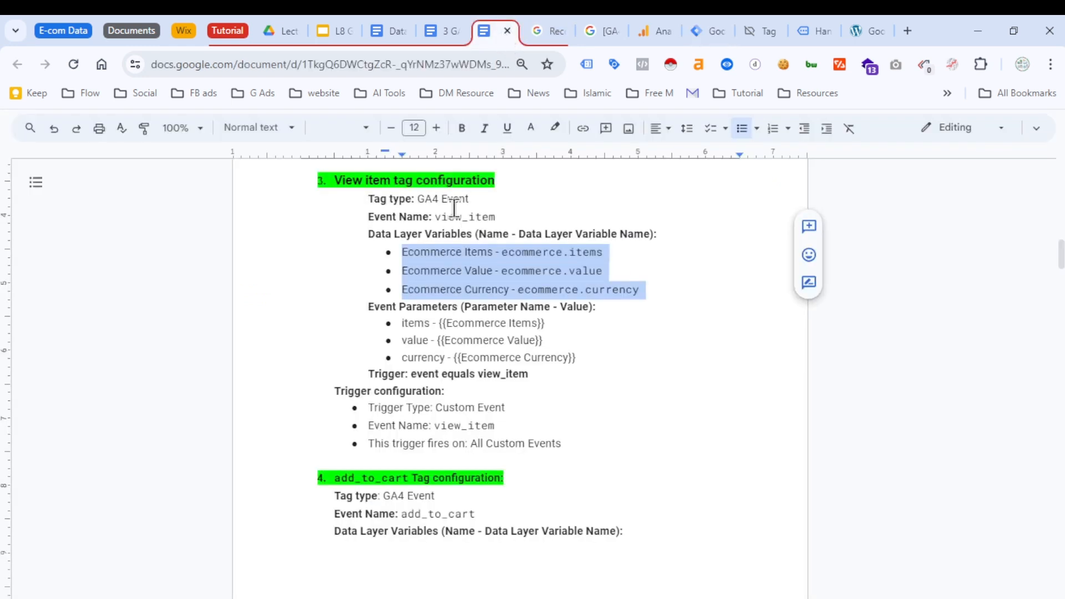
left_click_drag(418, 199, 475, 198)
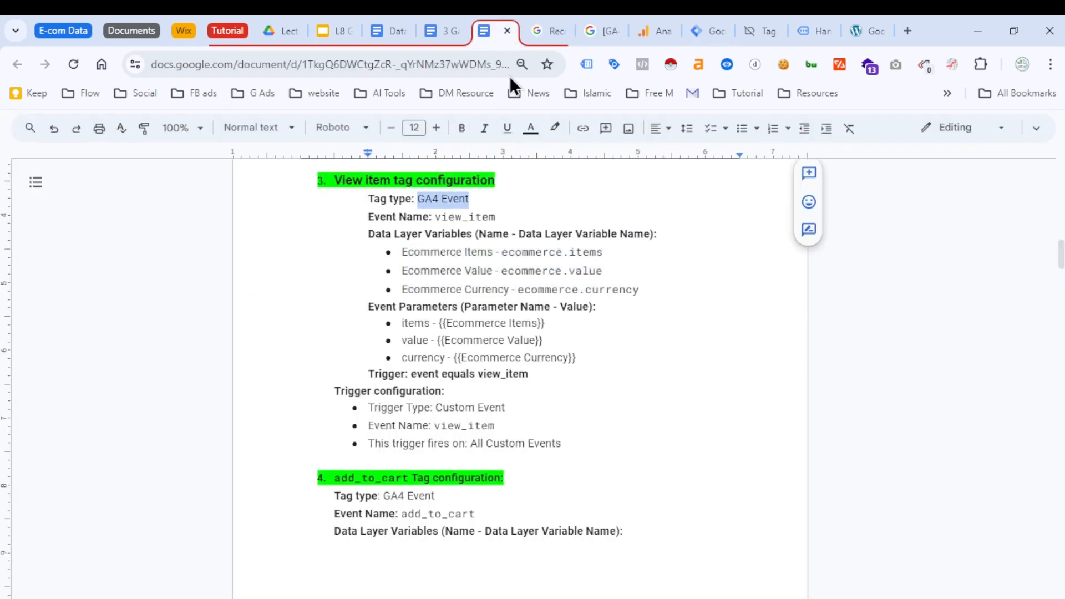
left_click(700, 33)
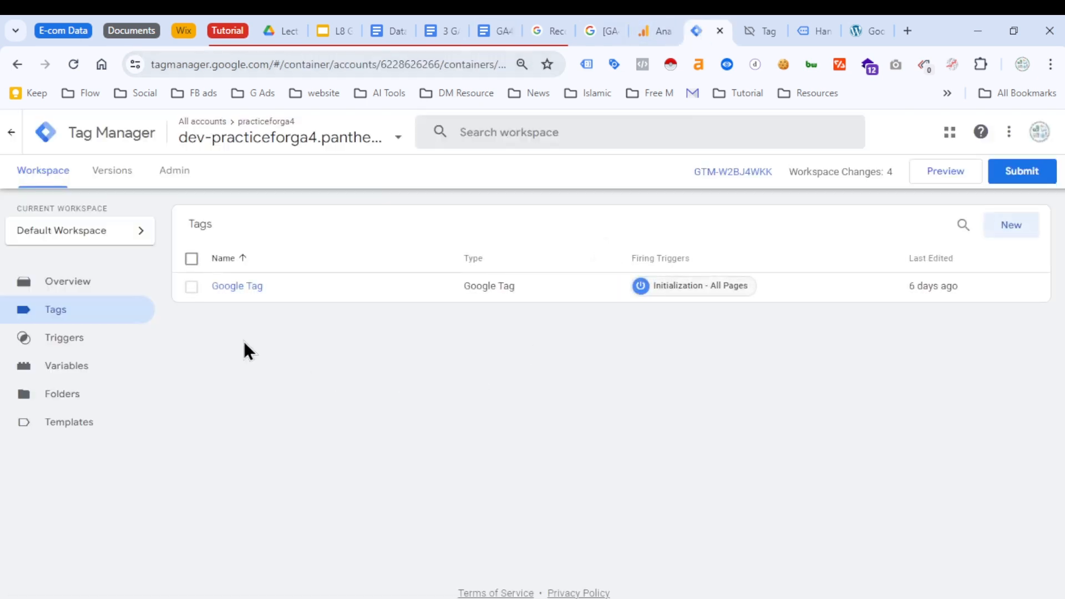
left_click(1010, 227)
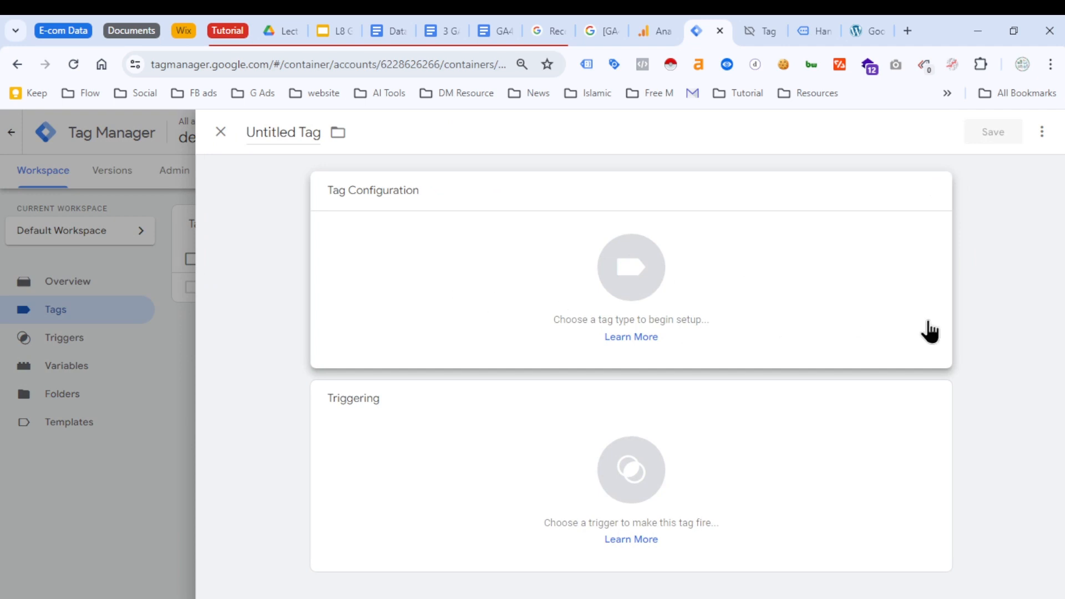
left_click(832, 317)
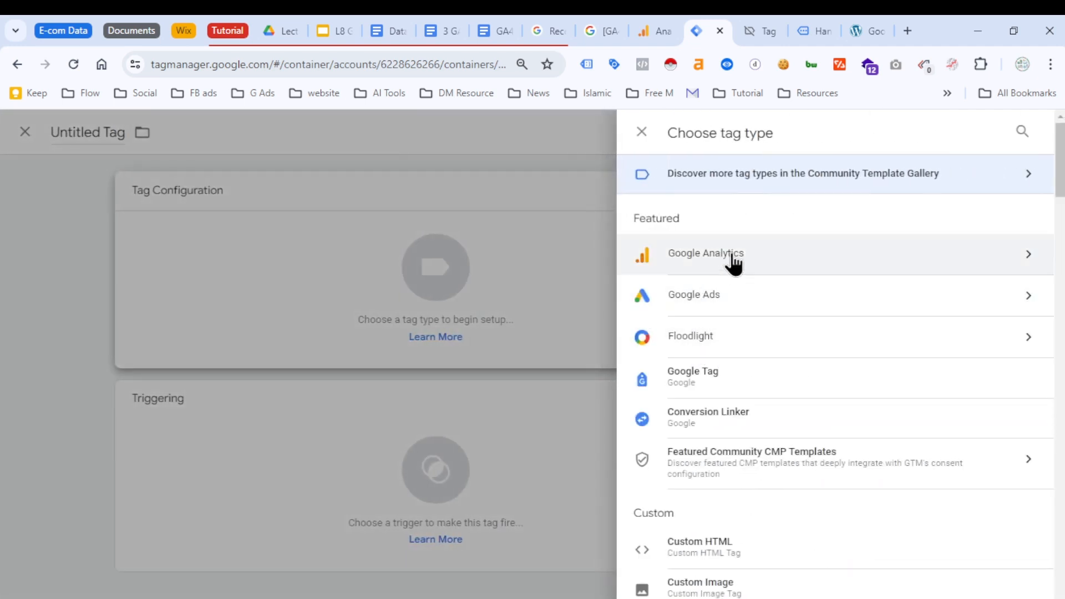
left_click(734, 260)
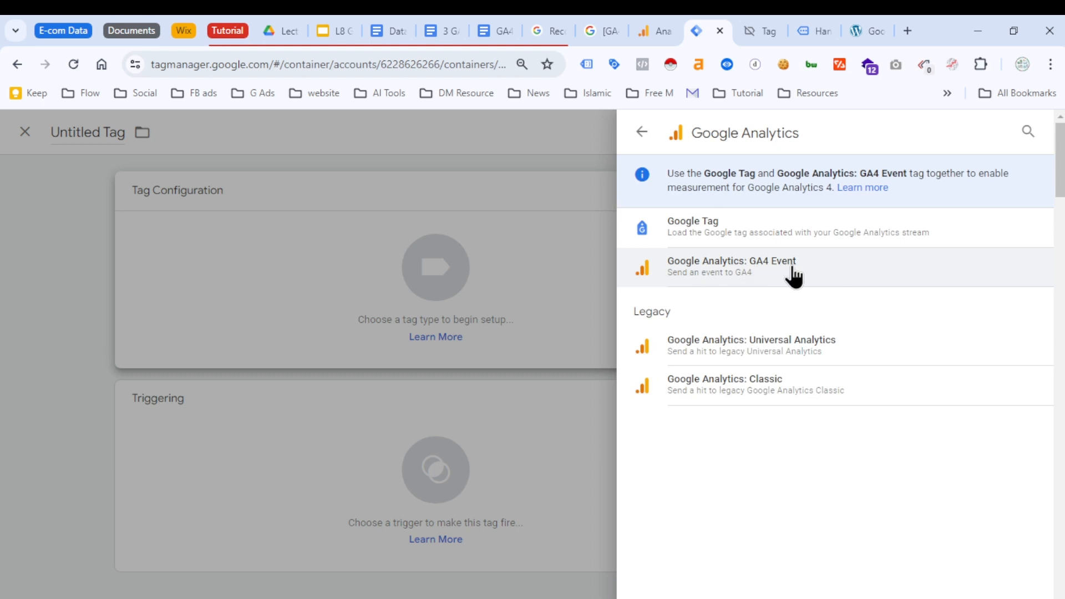
left_click(761, 266)
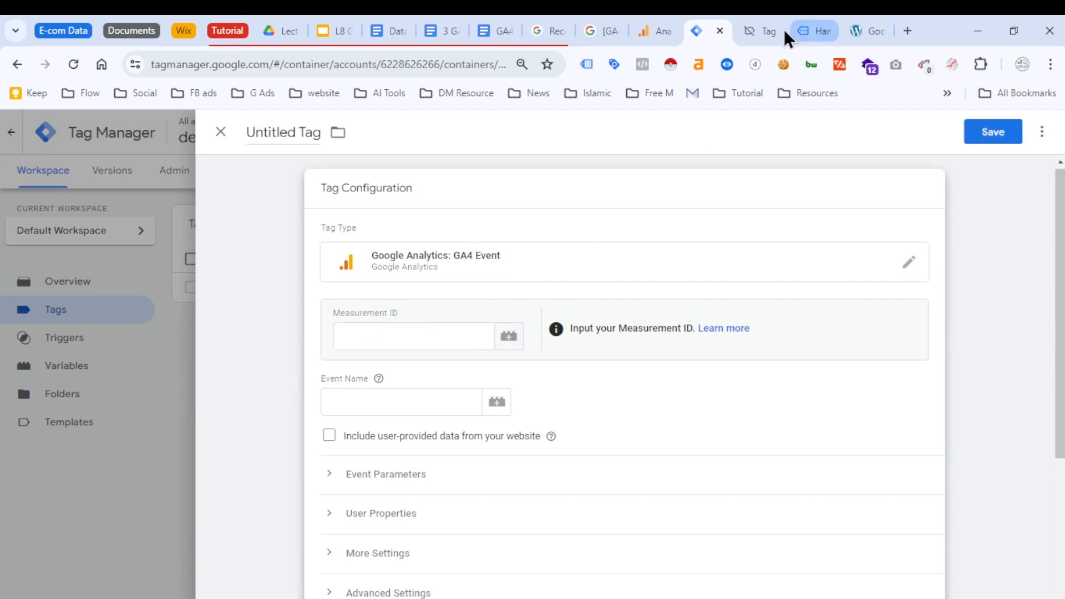
Step: Copy the measurement ID from the Practiceforga4 web data stream in Google Analytics, and return to the tag in Tag Manager
left_click(652, 34)
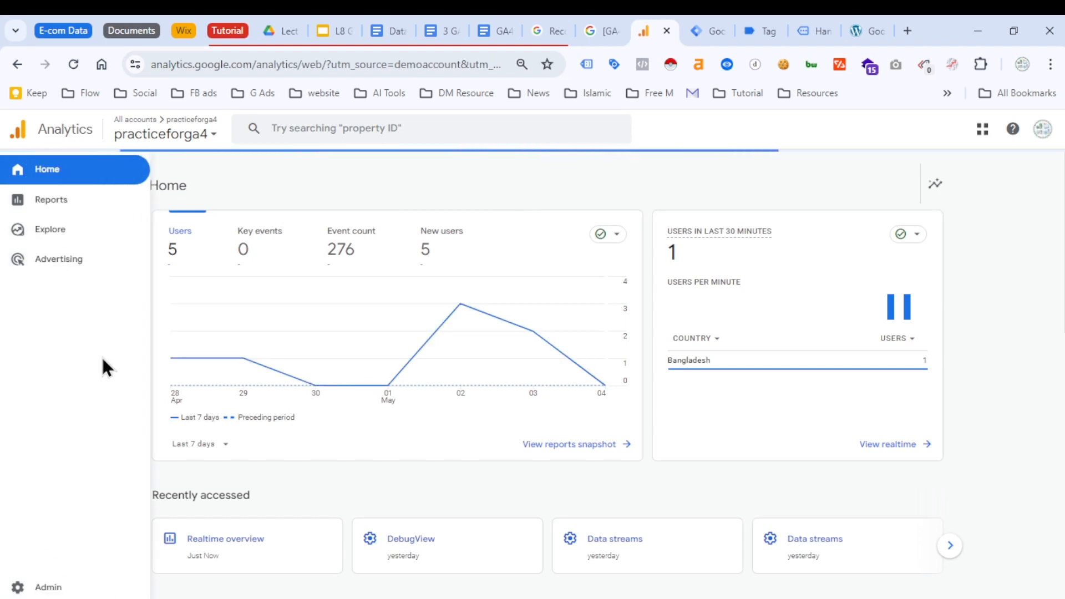
left_click(26, 592)
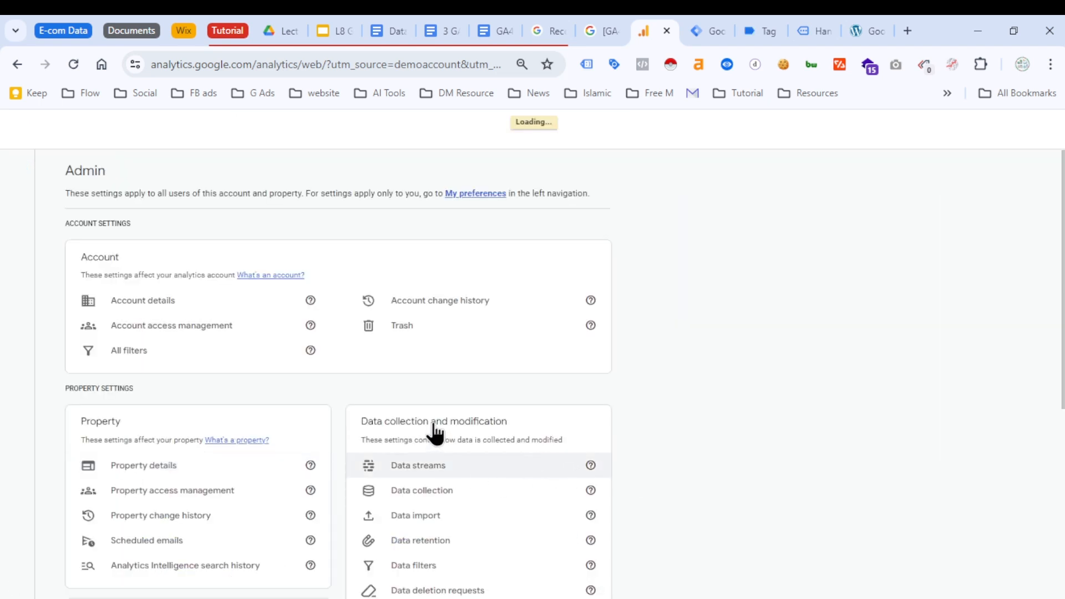
left_click(583, 465)
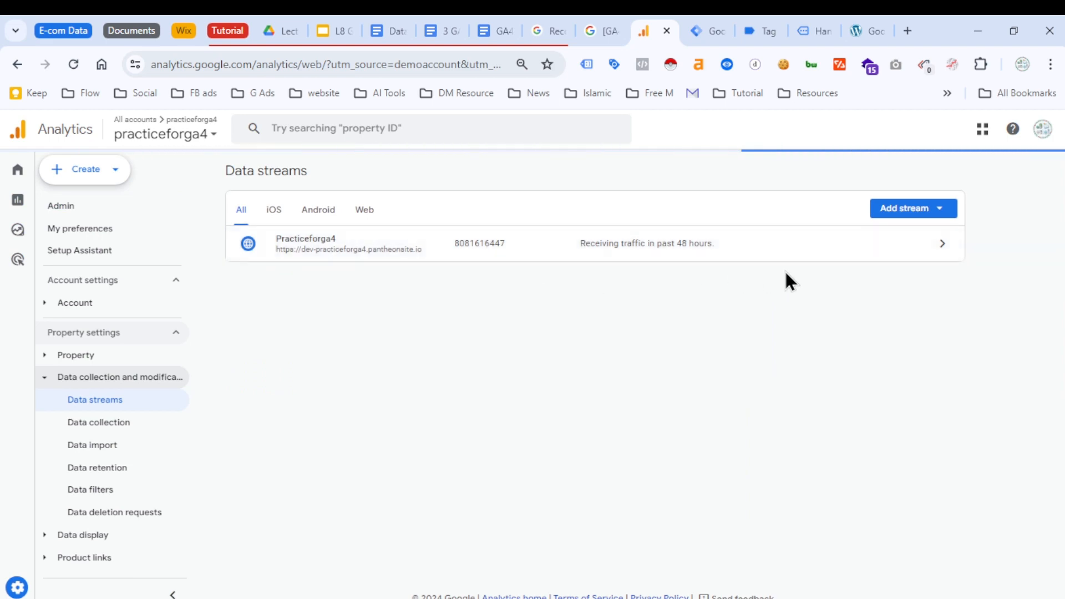
left_click(899, 254)
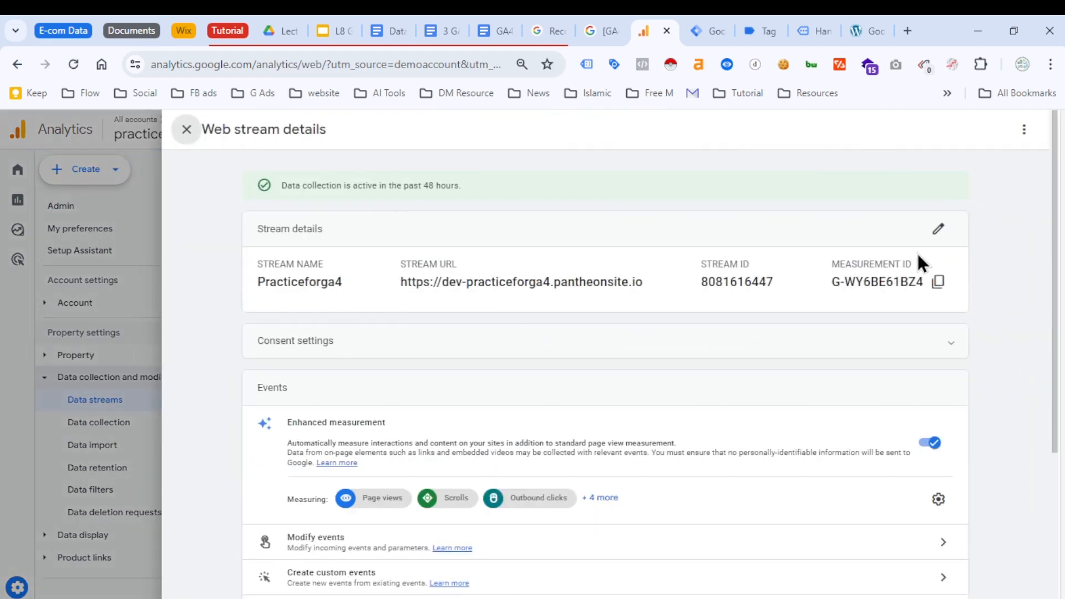
left_click(937, 280)
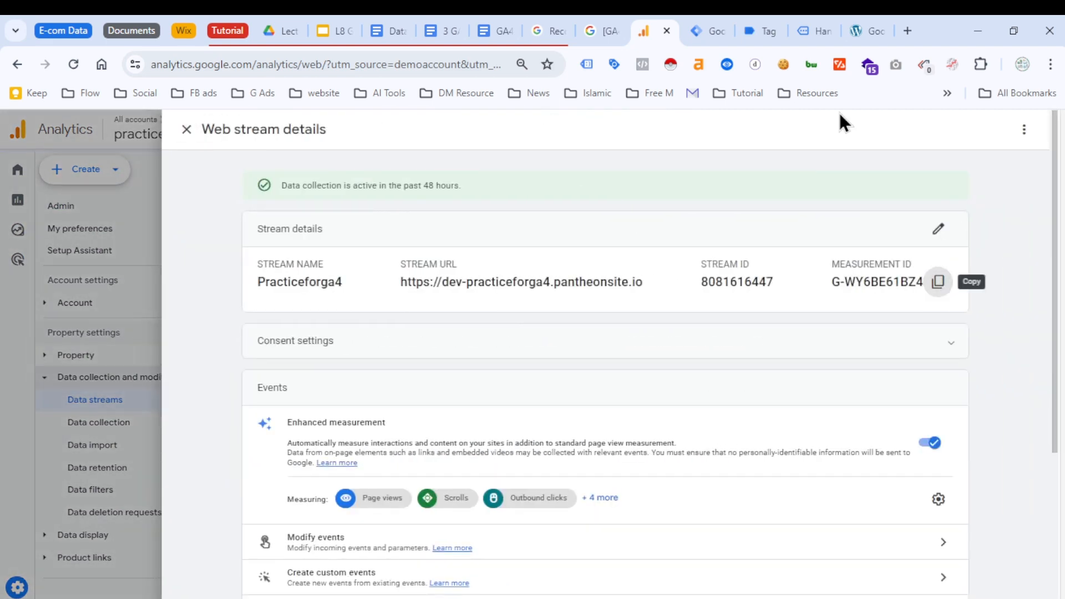
left_click(705, 32)
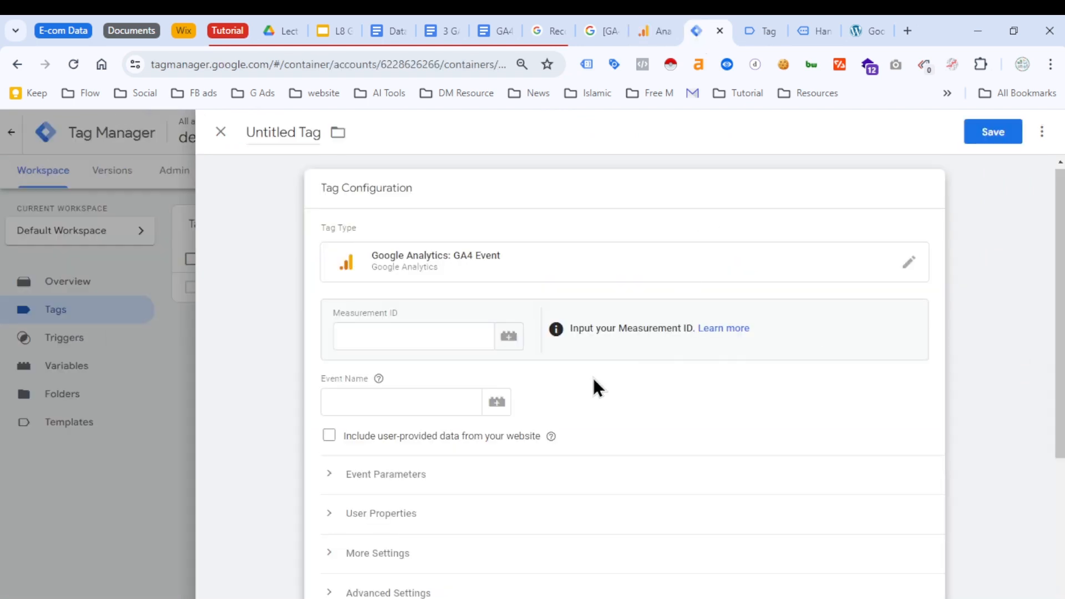
Step: Create a new Constant variable for the tag's Measurement ID field, and paste the copied measurement ID as its value
left_click(508, 339)
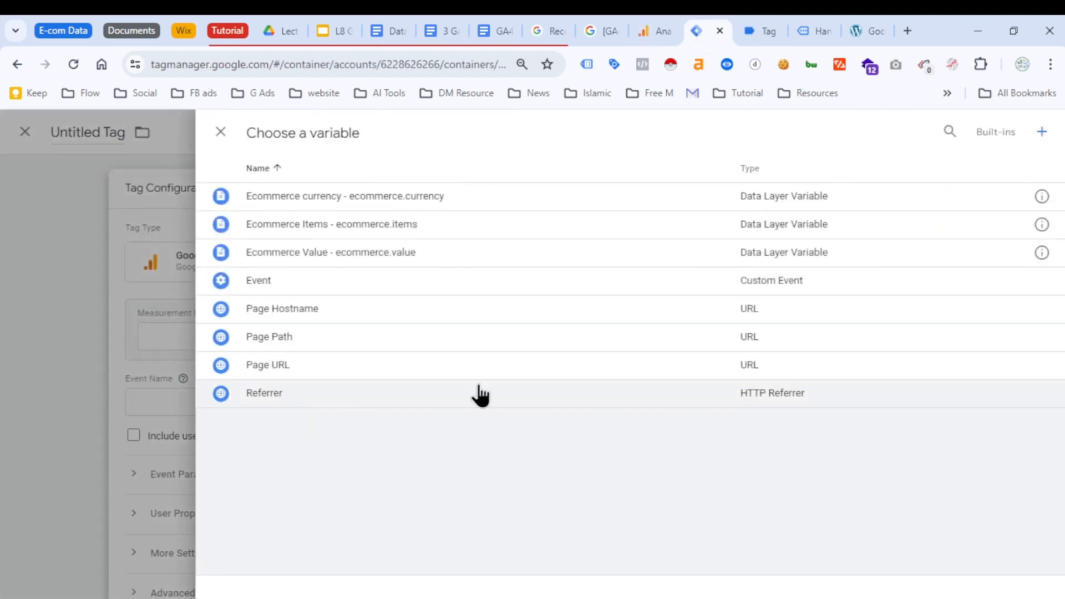
left_click(1041, 134)
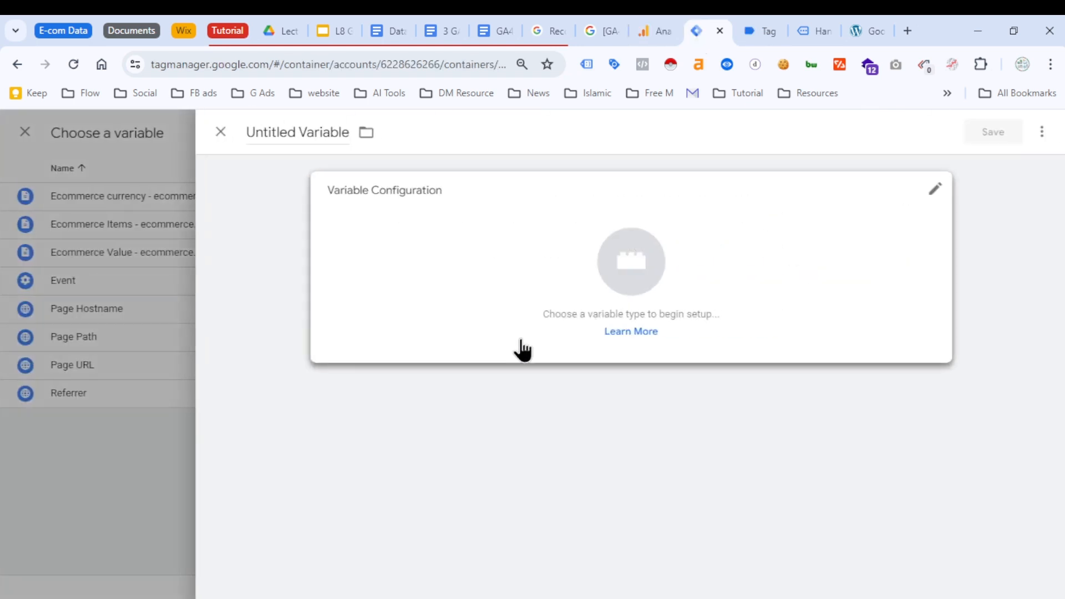
left_click(502, 313)
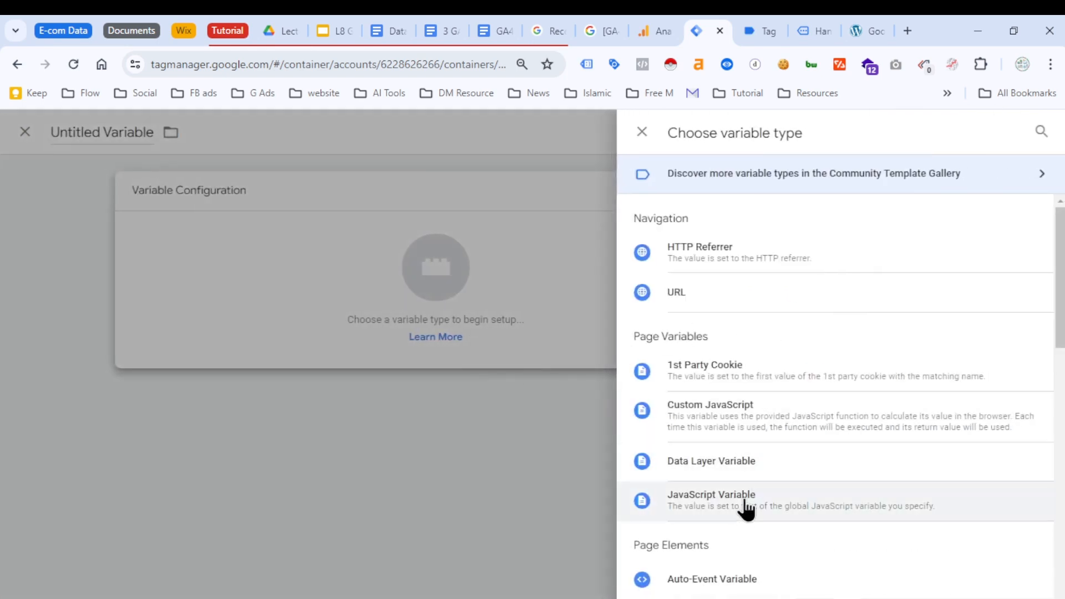
scroll(742, 517, "down", 5)
left_click(713, 499)
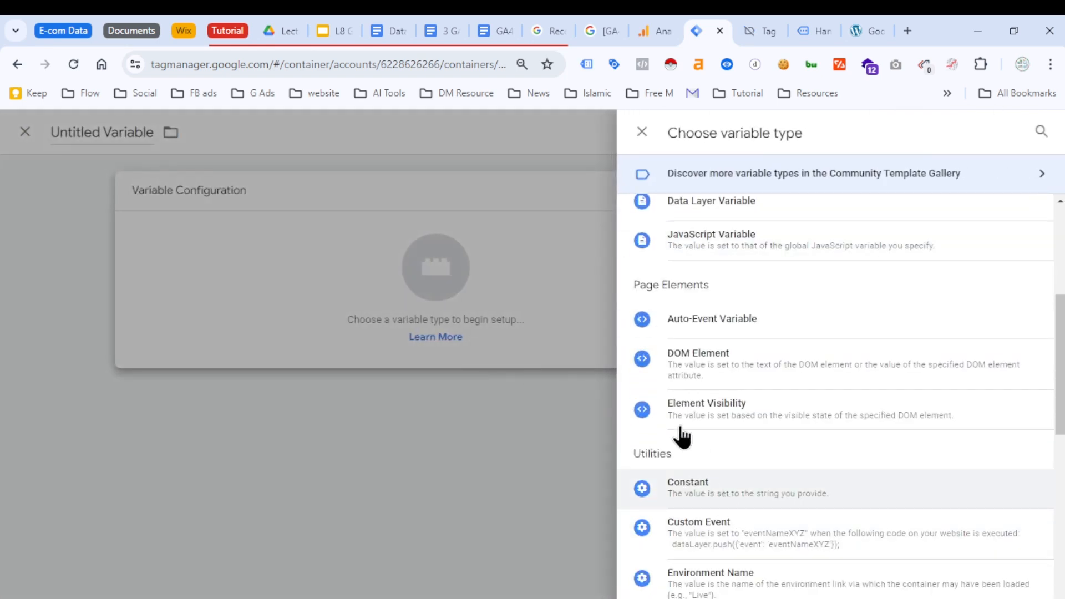
left_click(362, 335)
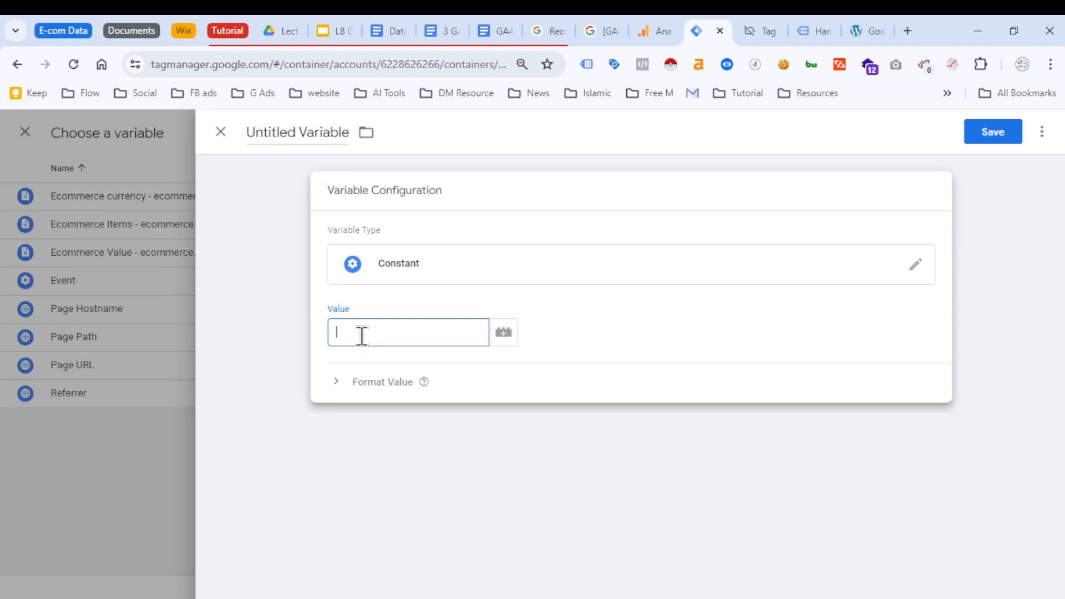
key("ctrl+v")
Step: Name the constant variable "GA4 Measurement ID" and save it into the tag
double_click(272, 131)
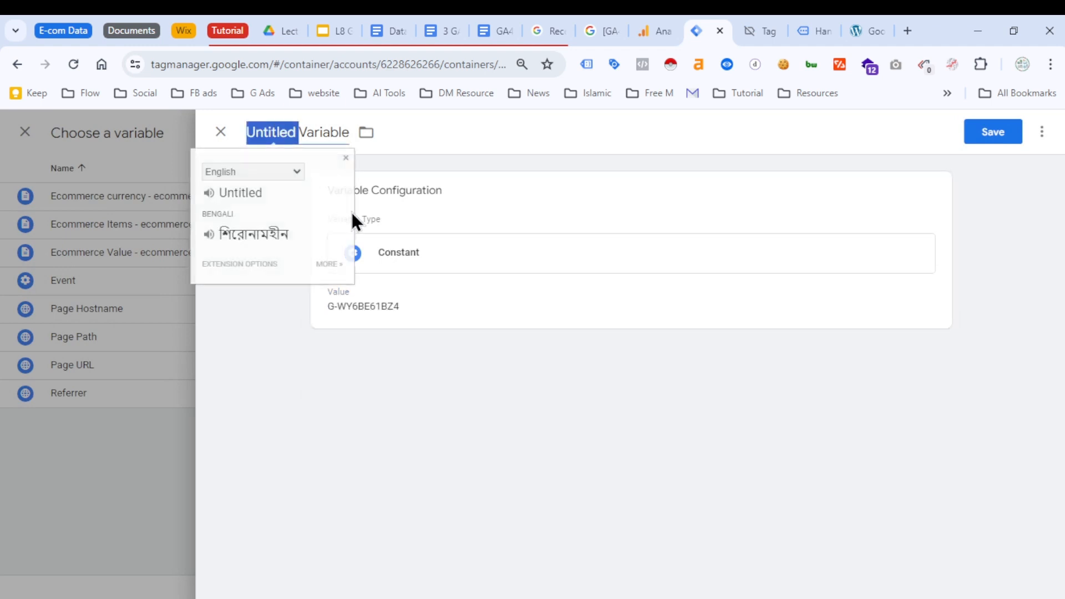
type("GA4")
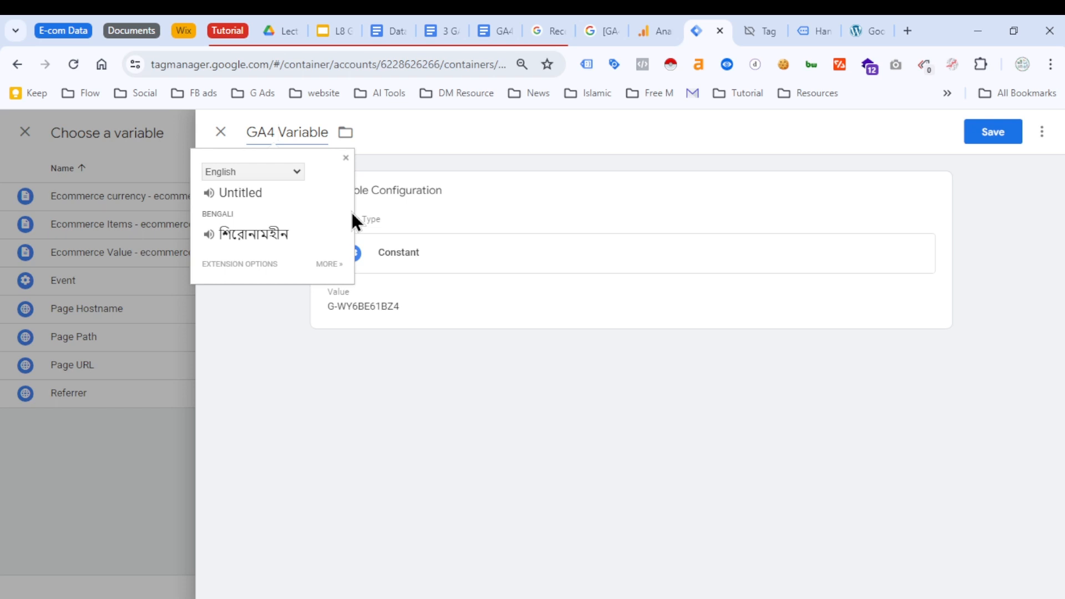
type(" Measurem")
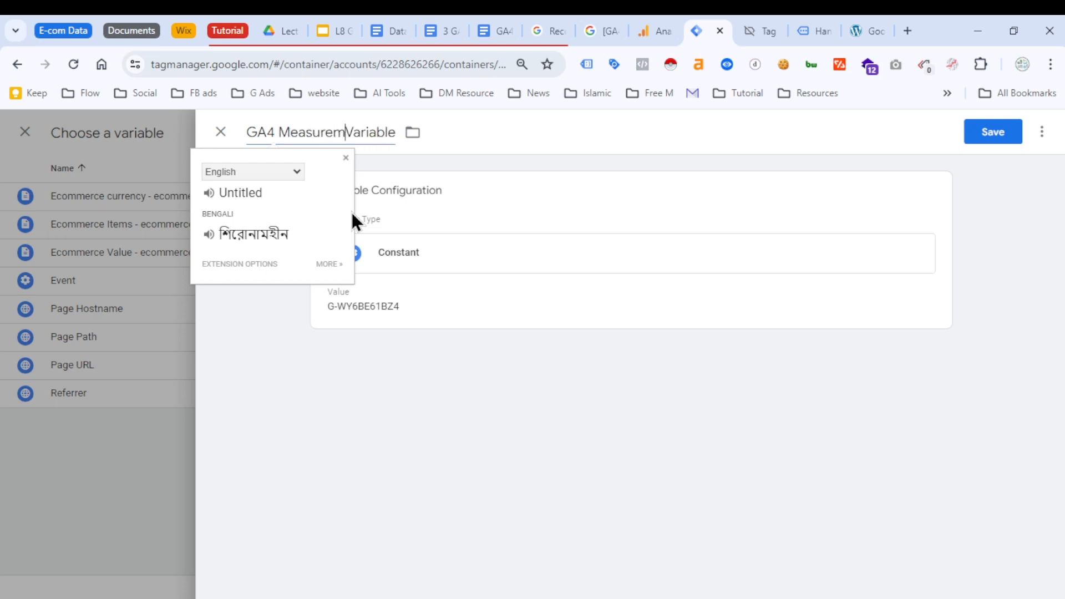
type("ent ID")
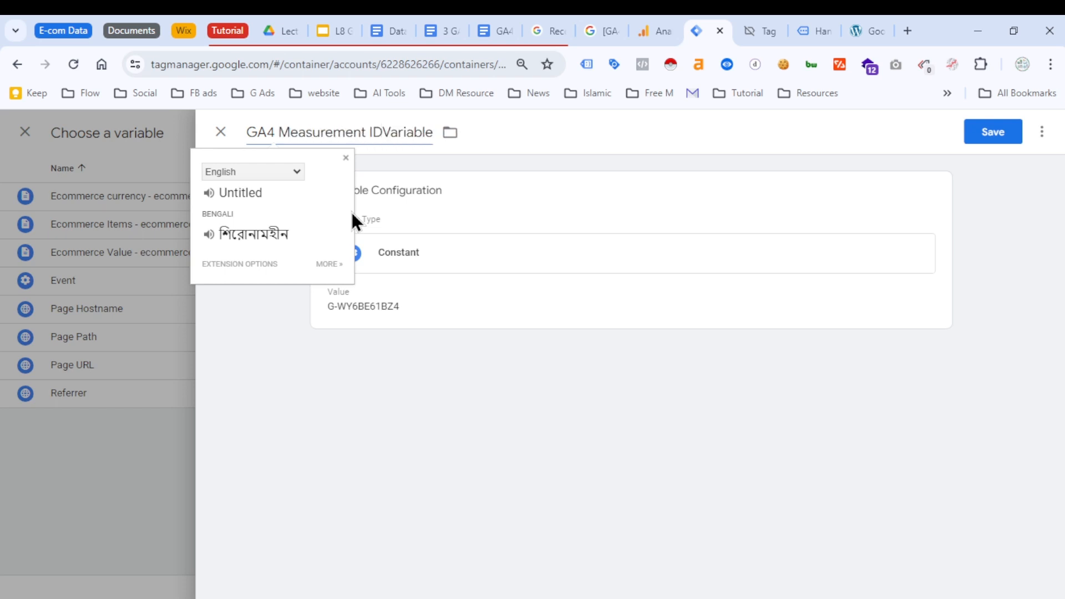
key("Delete")
key("Delete")
key("Delete")
key("Delete")
key("Delete")
key("Delete")
key("Delete")
key("Delete")
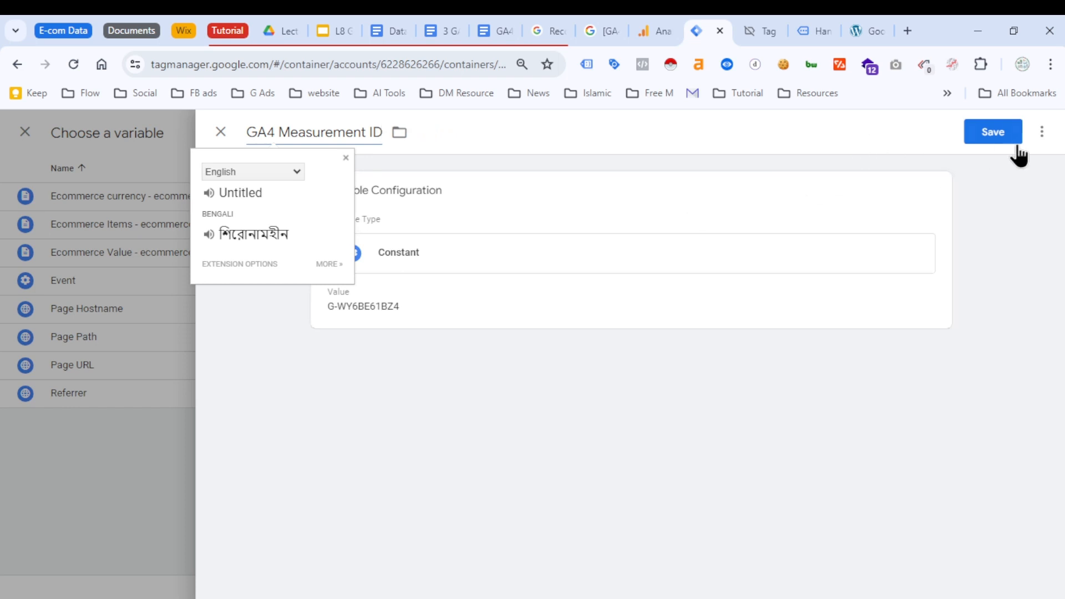
left_click(996, 136)
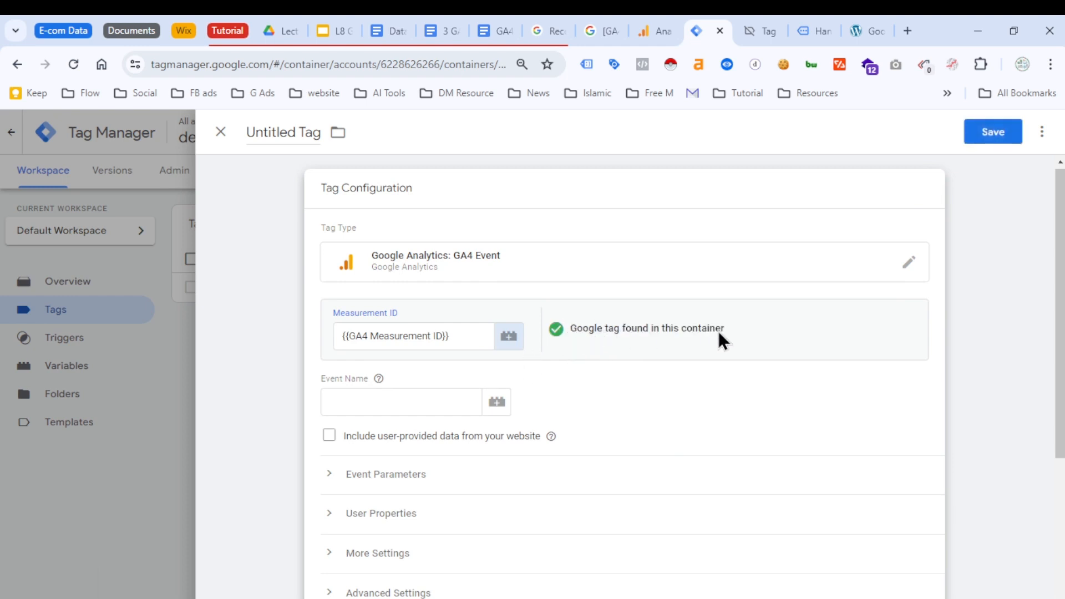
Step: Set the GA4 event tag's event name to view_item
left_click(359, 400)
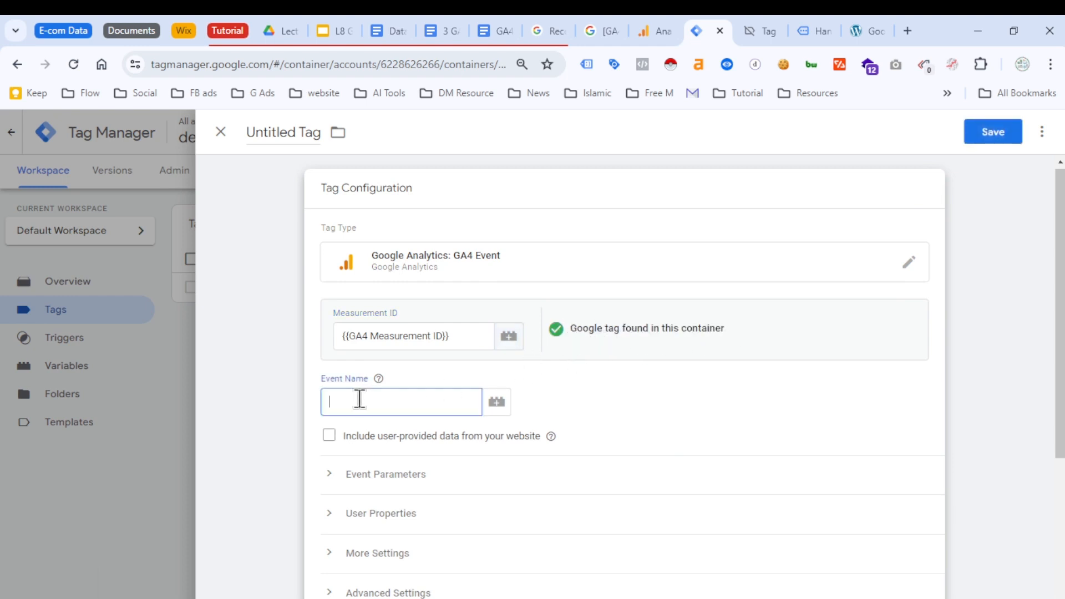
key("ctrl+v")
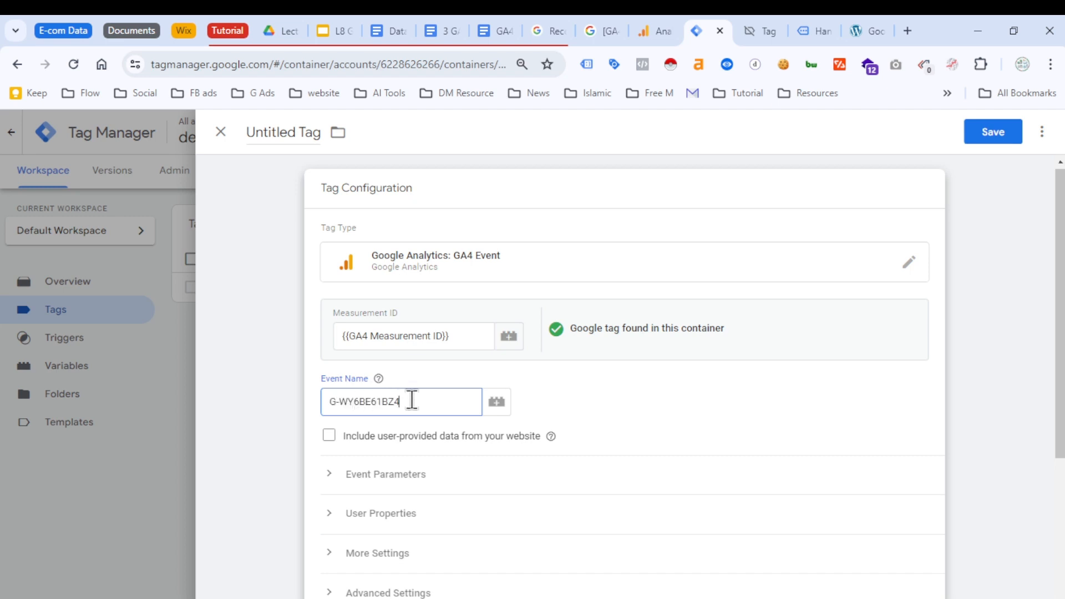
left_click_drag(408, 399, 247, 401)
left_click(230, 399)
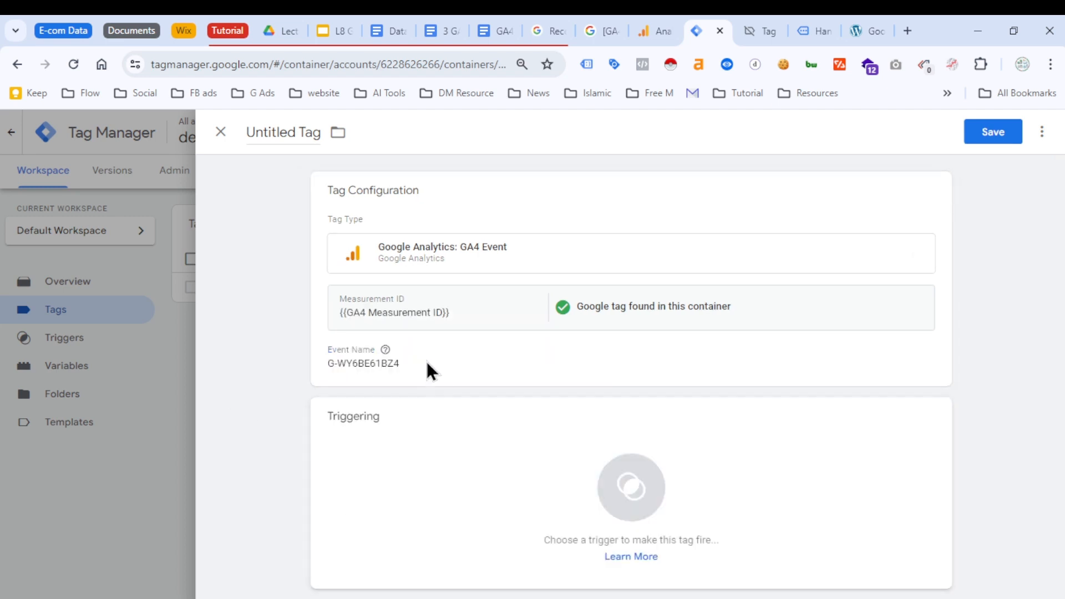
left_click(444, 373)
left_click_drag(426, 405, 288, 408)
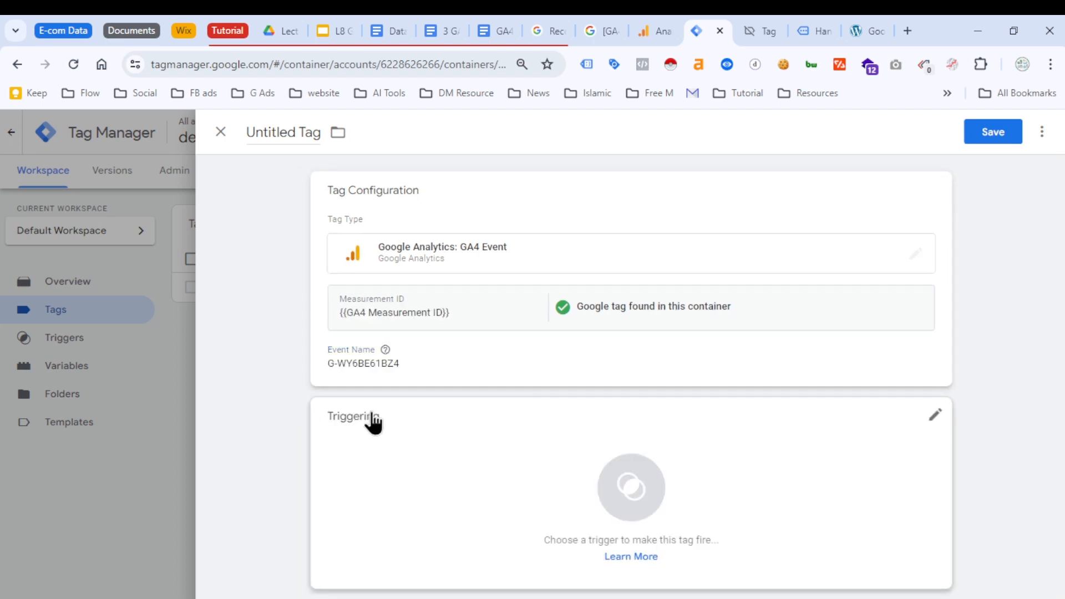
left_click(461, 364)
key("ctrl+v")
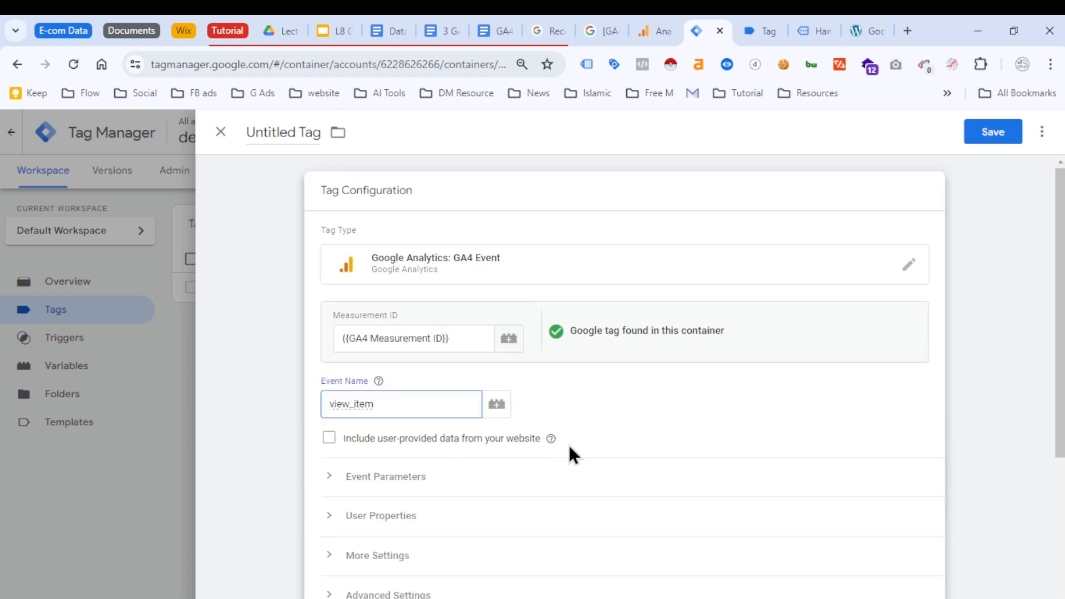
Step: Check the items, value and currency event parameters in the configuration document, and expand the tag's Event Parameters settings in Tag Manager
scroll(568, 444, "down", 2)
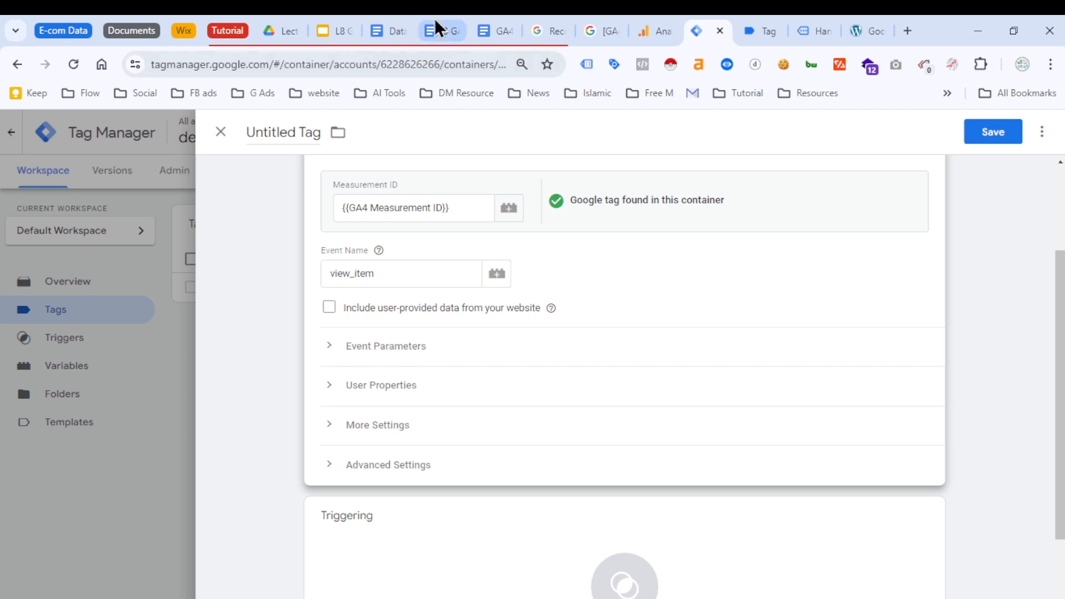
left_click(489, 29)
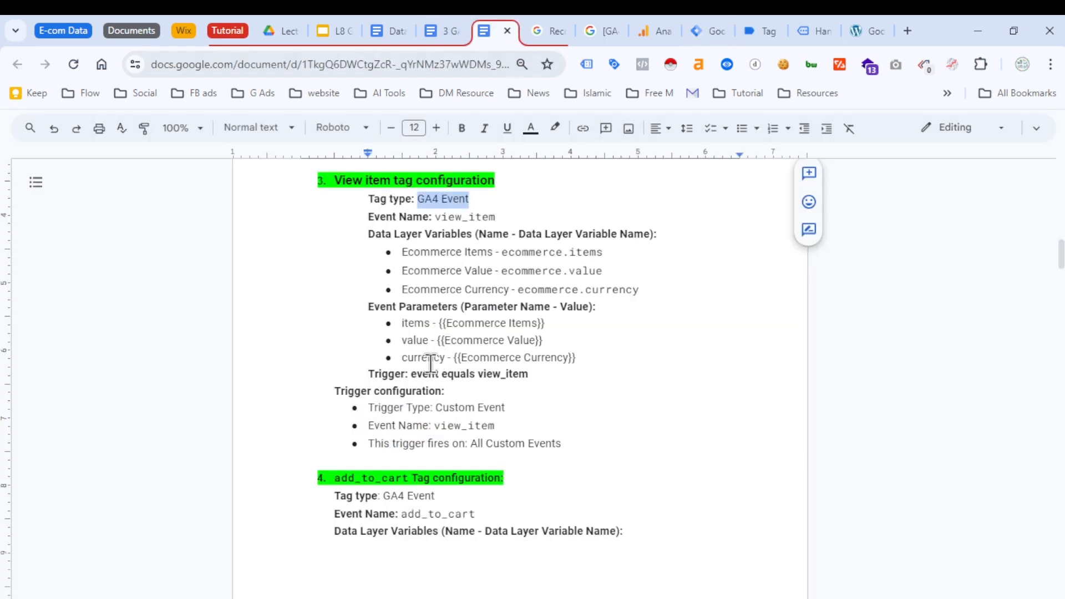
left_click_drag(402, 323, 587, 358)
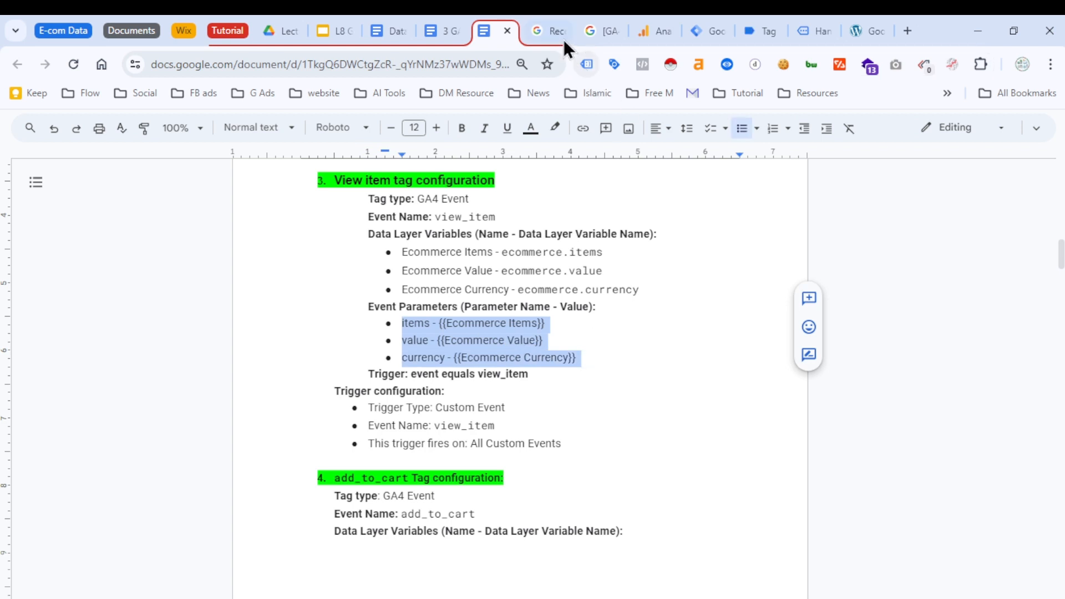
left_click(703, 31)
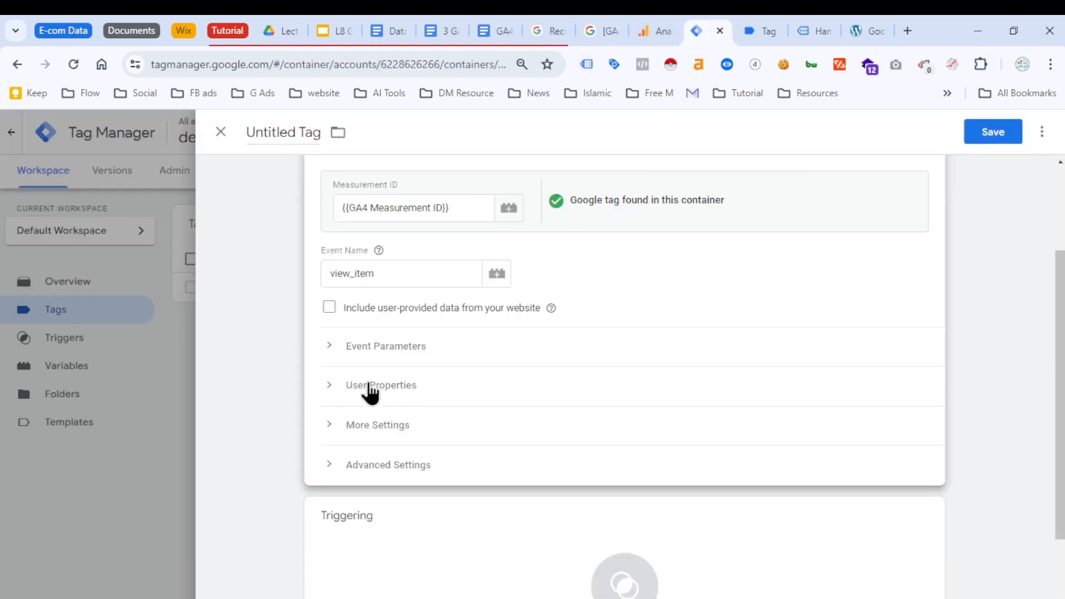
left_click(332, 350)
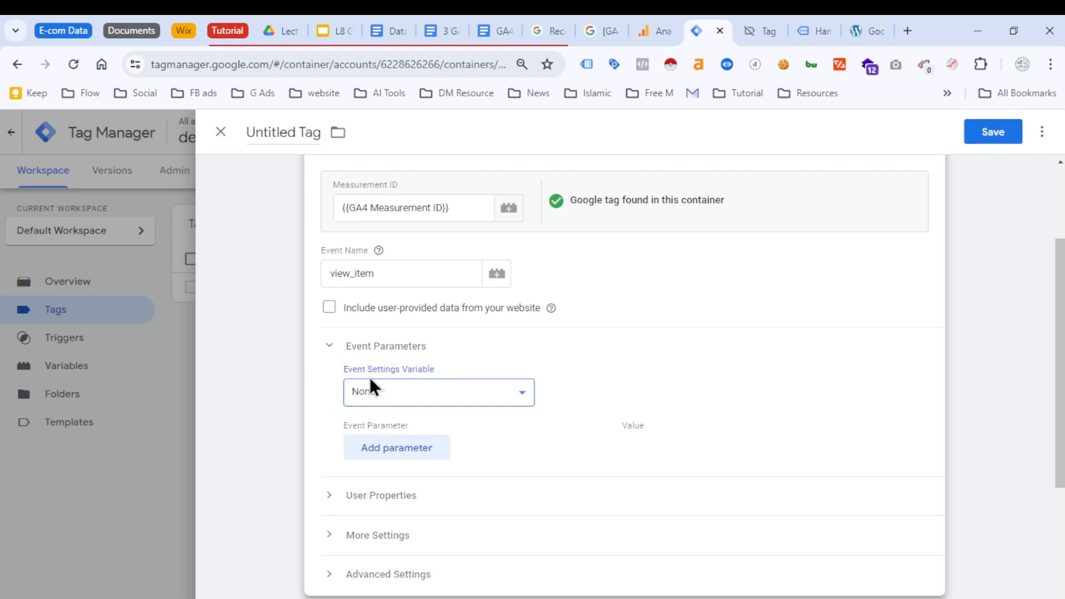
Step: Add three empty parameter rows to the tag's Event Parameters
left_click(393, 452)
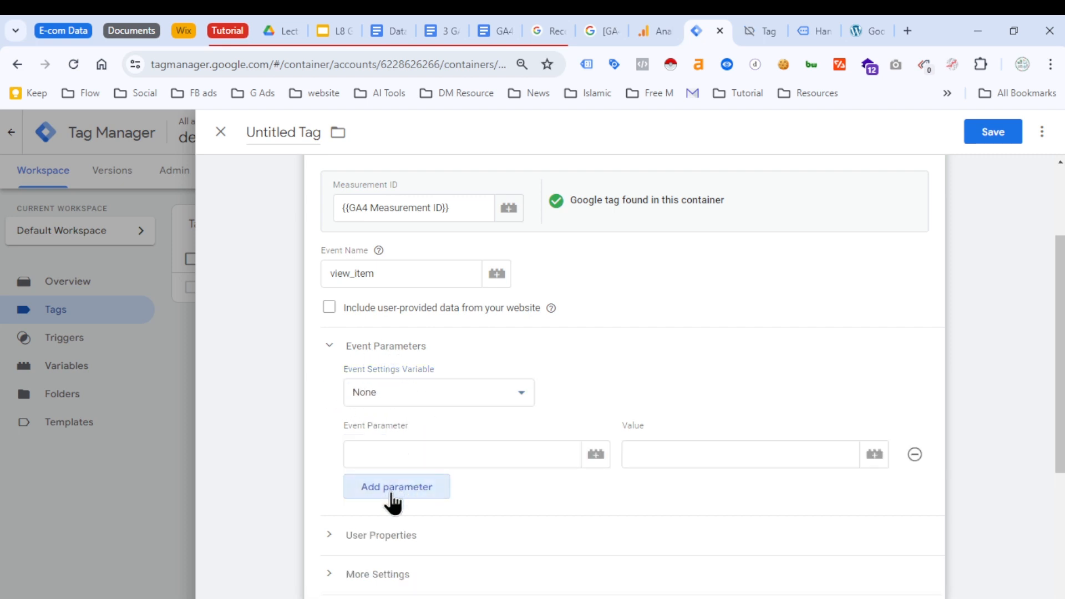
left_click(392, 494)
left_click(408, 530)
left_click(397, 447)
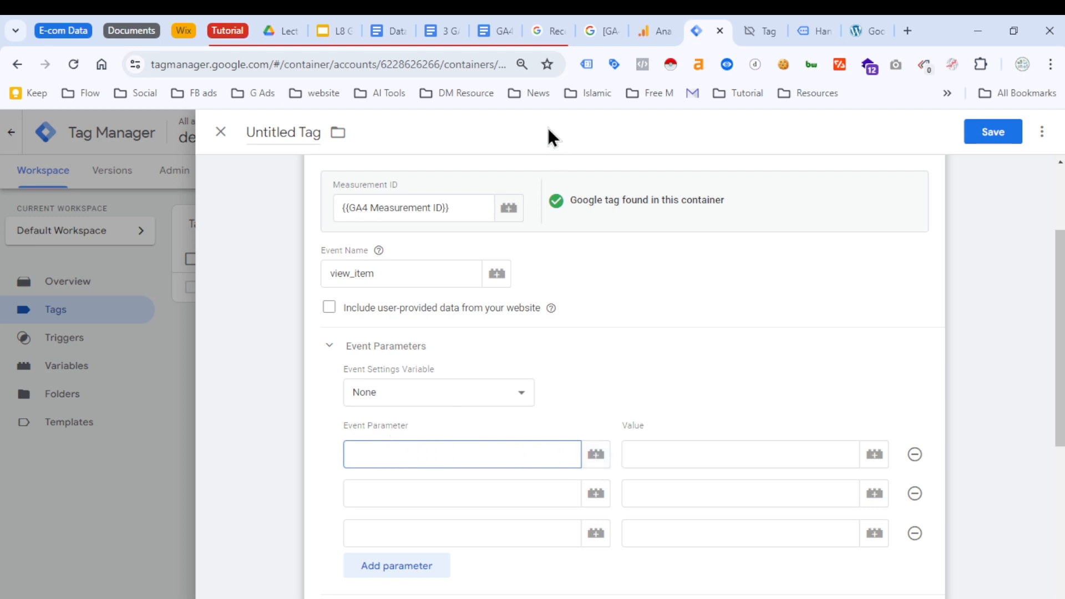
Step: Copy the parameter name items from the configuration document in Google Docs into the first event parameter row in Tag Manager
left_click(504, 30)
left_click(460, 370)
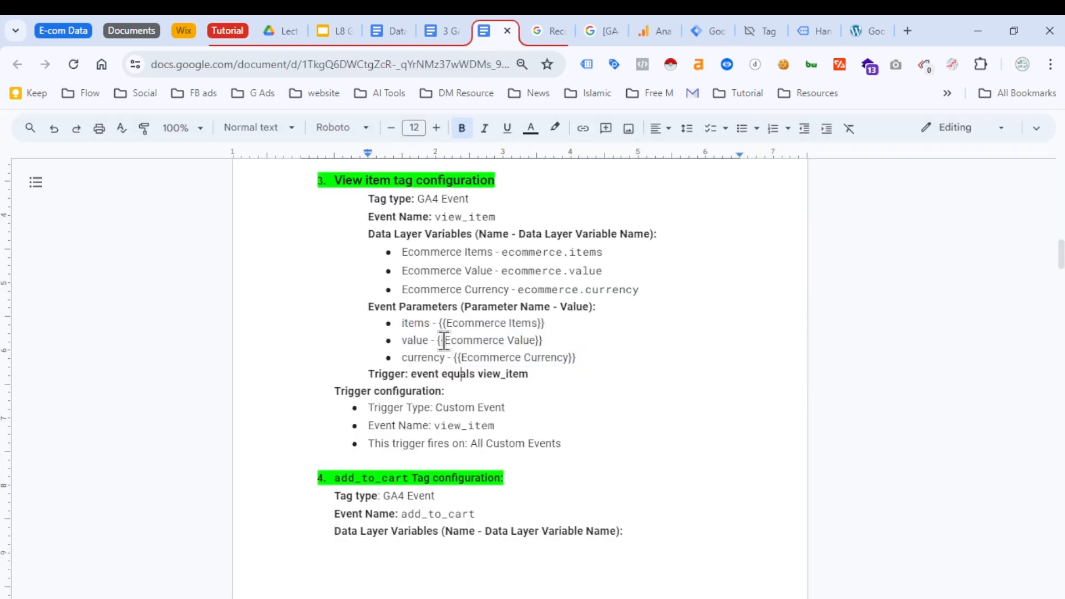
double_click(412, 323)
key("ctrl+c")
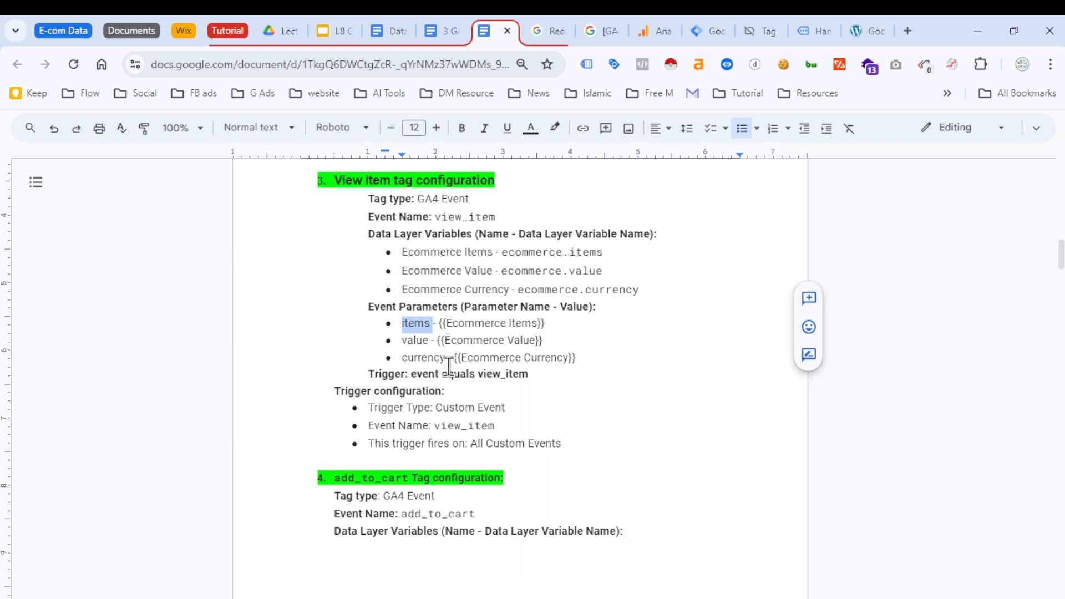
left_click(726, 31)
key("ctrl+v")
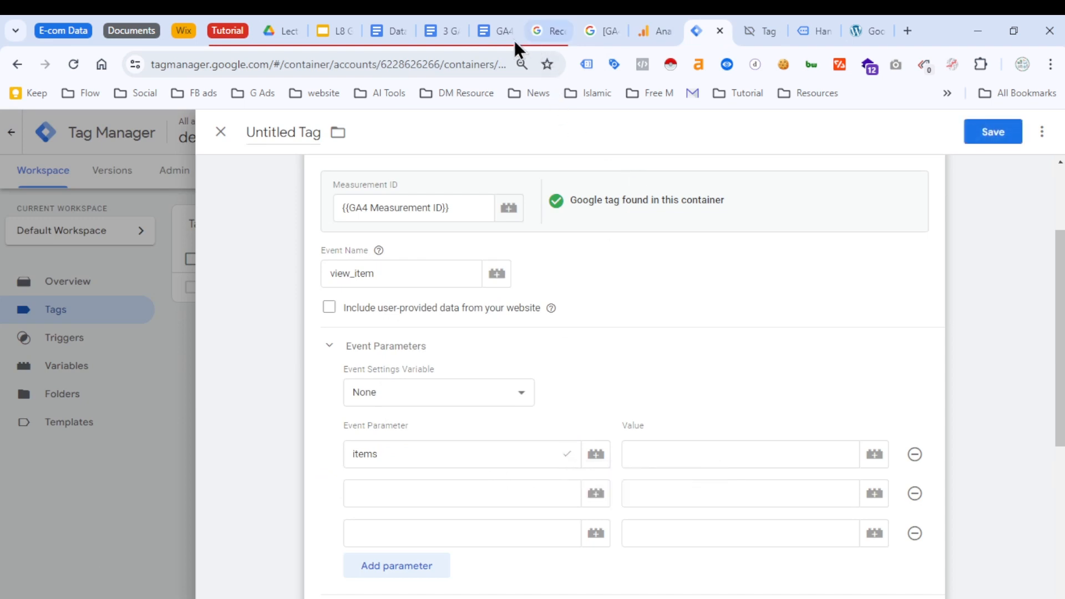
Step: Copy the parameter name value from the configuration document into the tag's second event parameter row
left_click(493, 32)
left_click(414, 340)
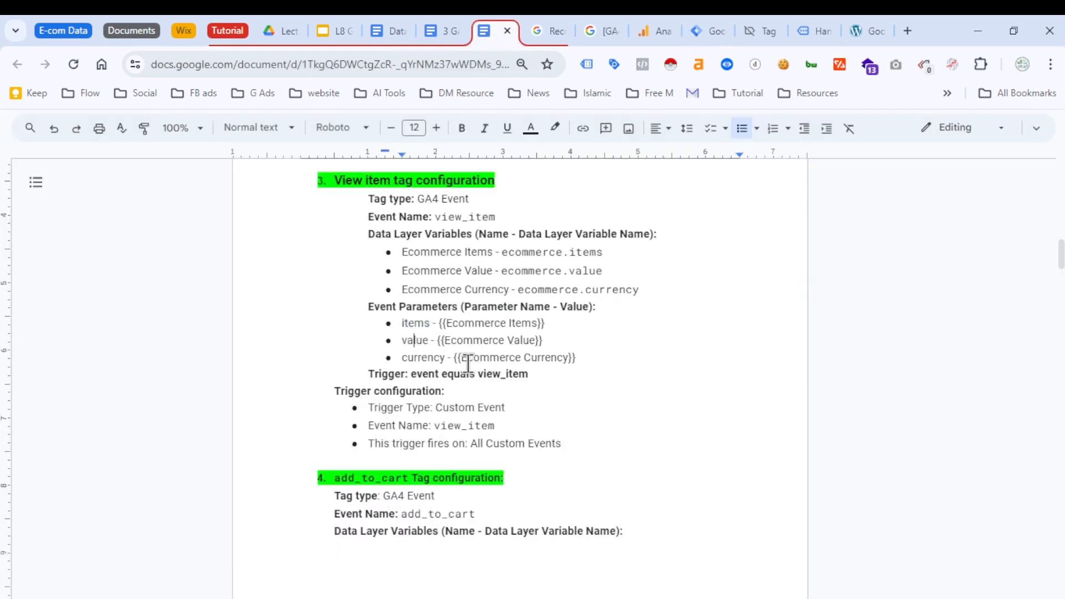
double_click(416, 339)
key("ctrl+c")
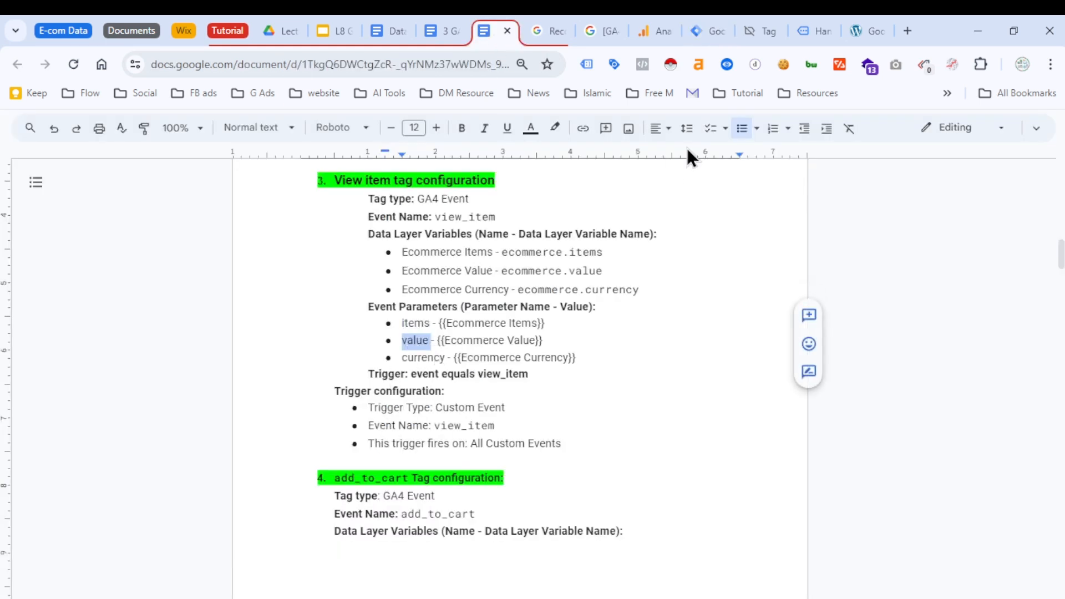
left_click(704, 31)
left_click(400, 491)
key("ctrl+v")
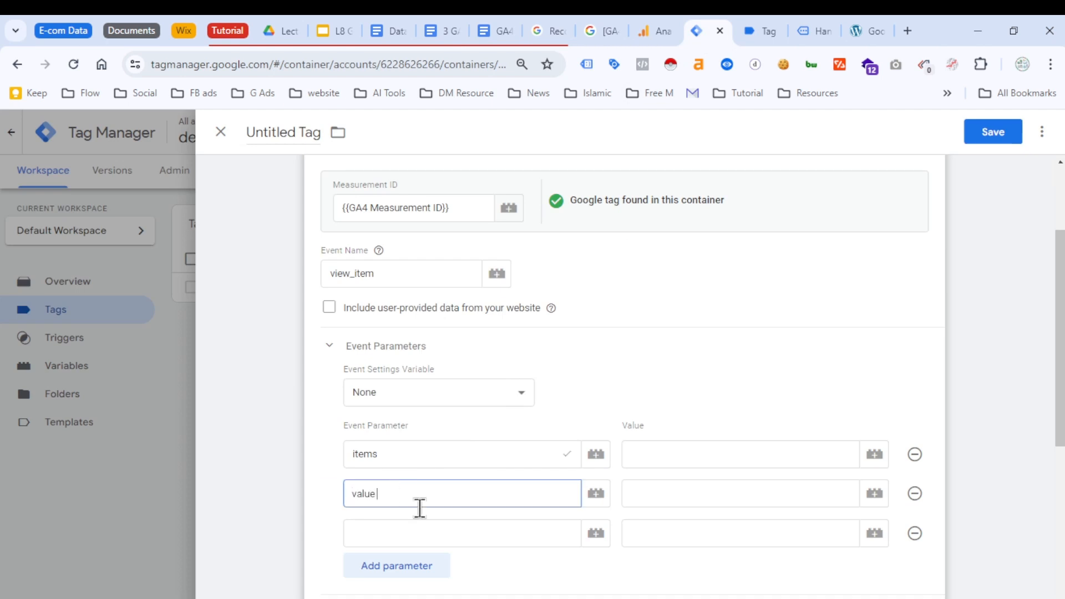
Step: Copy the parameter name currency from the configuration document into the tag's third event parameter row
left_click(499, 31)
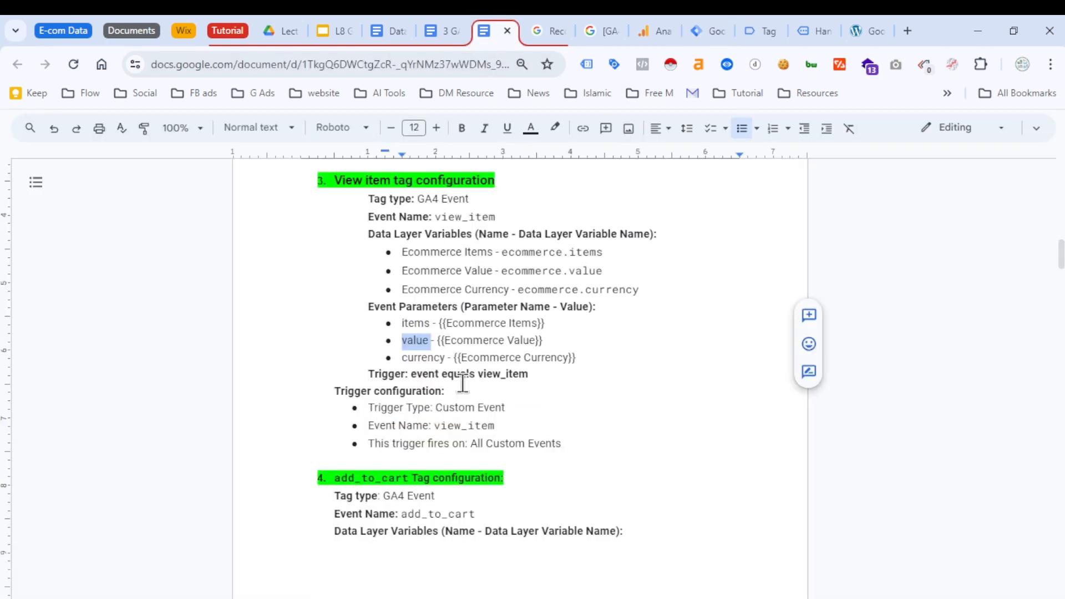
double_click(419, 359)
key("ctrl+c")
left_click(714, 30)
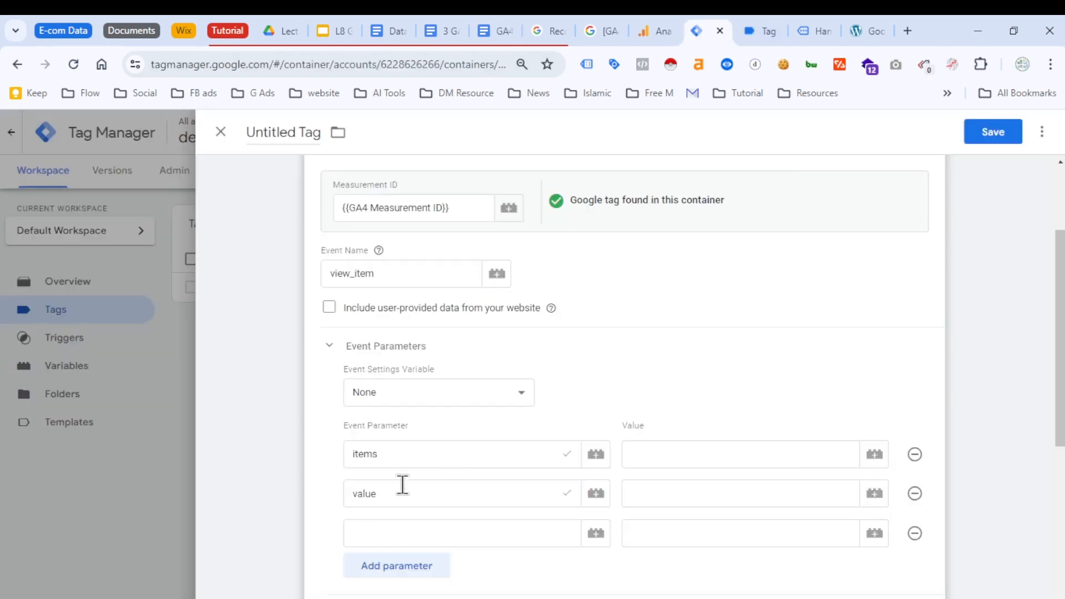
left_click(399, 534)
key("ctrl+v")
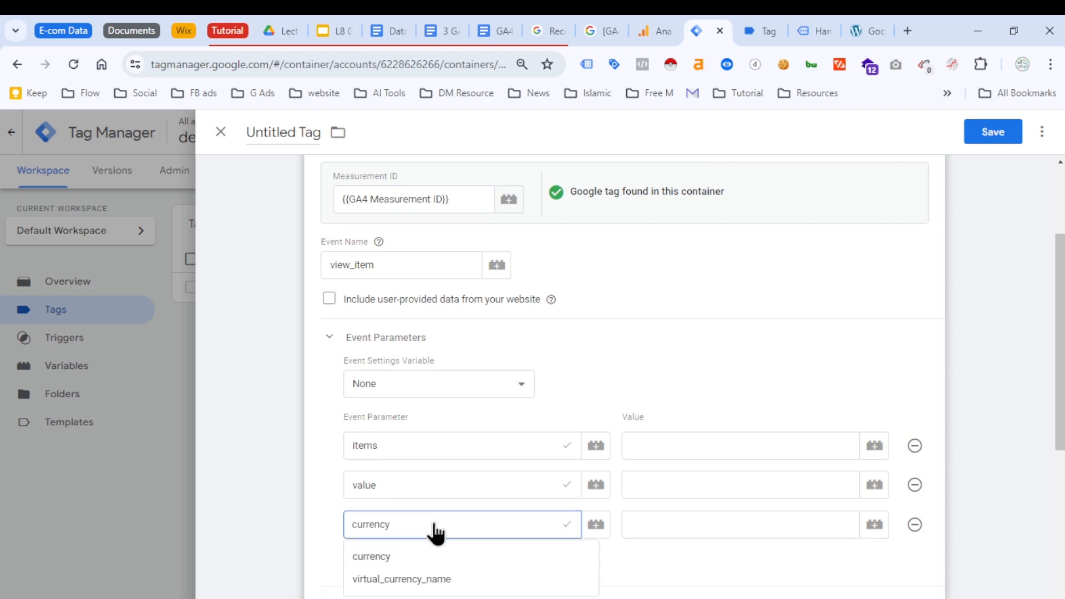
scroll(527, 413, "down", 2)
left_click(323, 406)
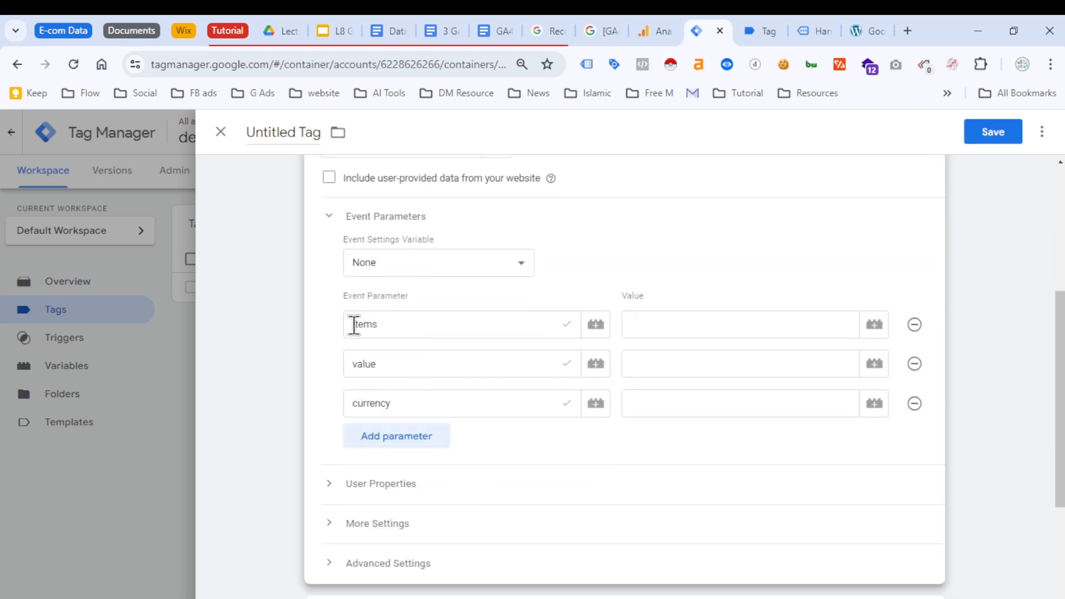
left_click_drag(354, 325, 359, 326)
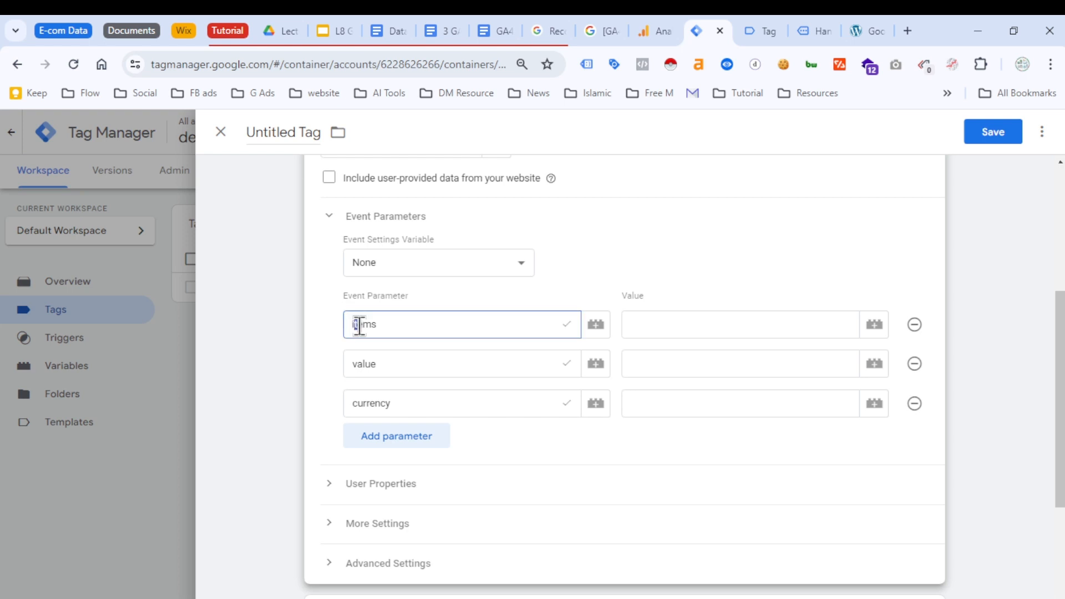
left_click(395, 325)
left_click_drag(357, 364, 416, 363)
left_click(416, 363)
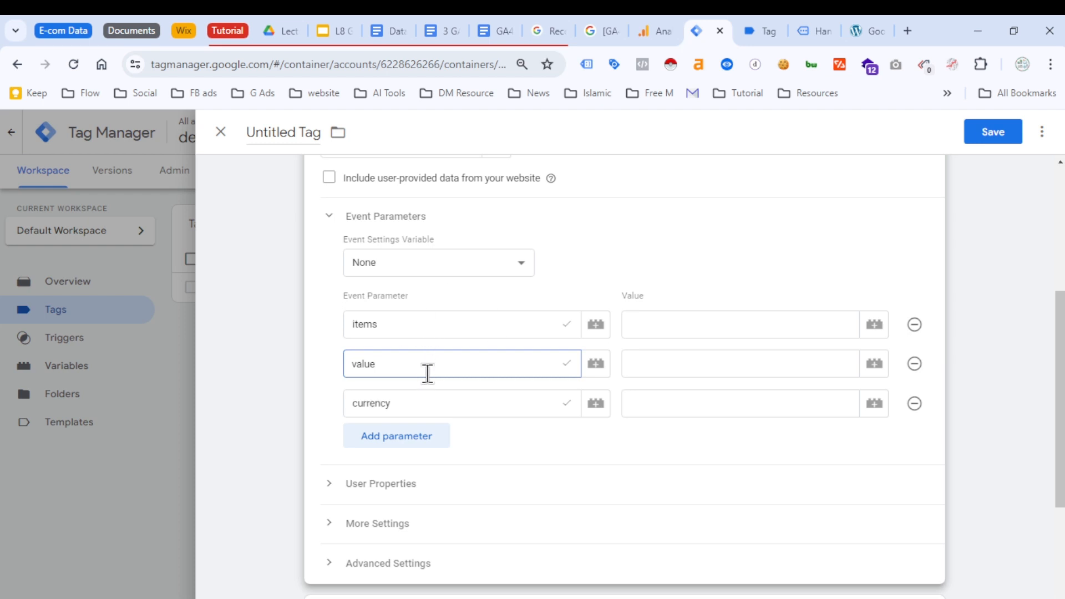
left_click(566, 364)
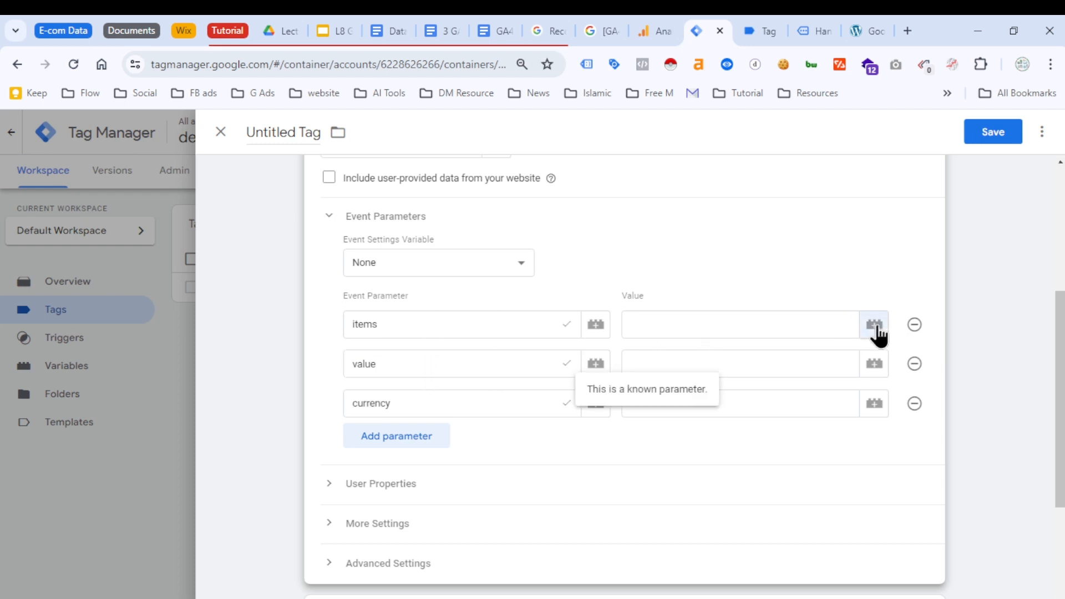
Step: Assign the Ecommerce Value variable to the items and value parameters, and the Ecommerce currency variable to the currency parameter
left_click(875, 326)
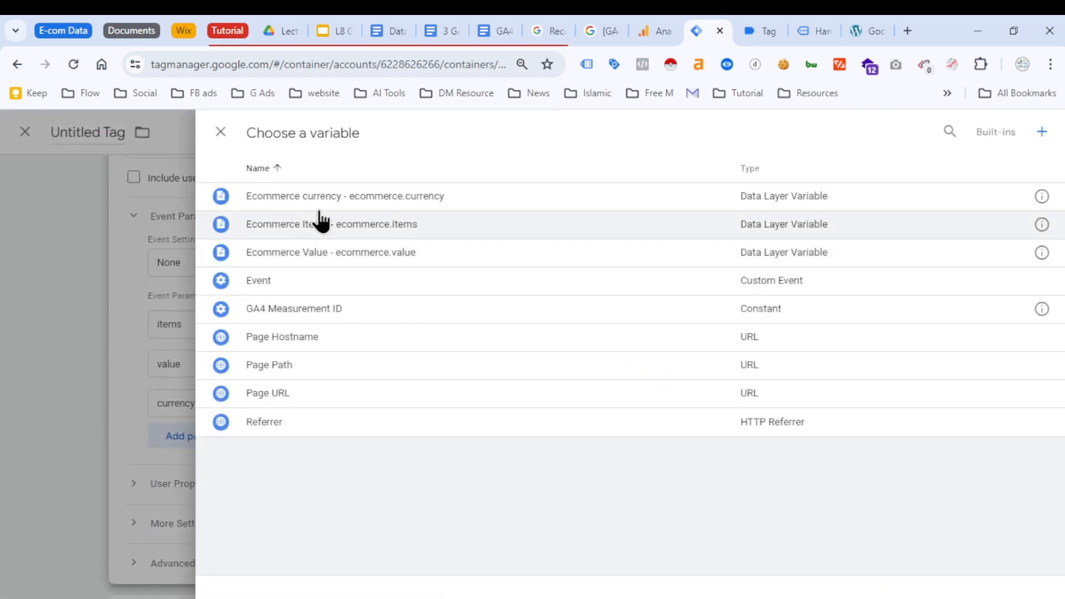
left_click(340, 254)
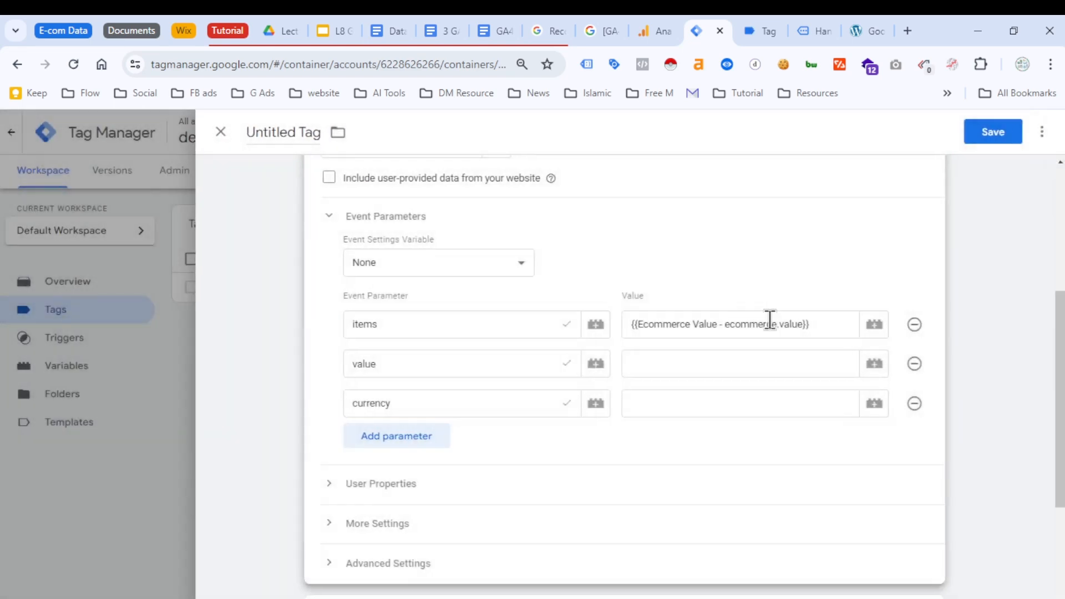
left_click(873, 365)
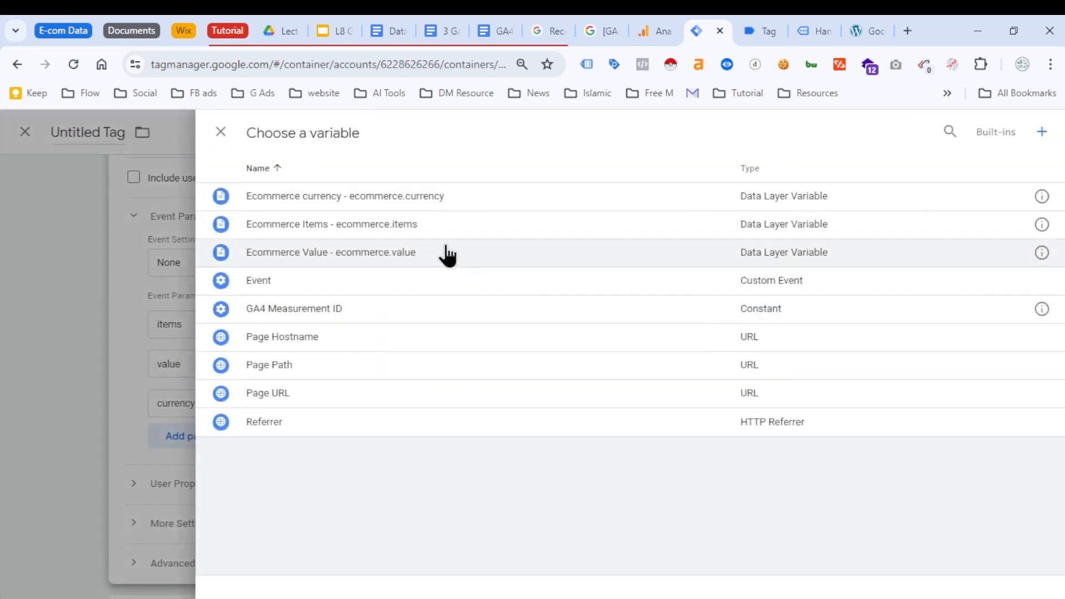
left_click(419, 254)
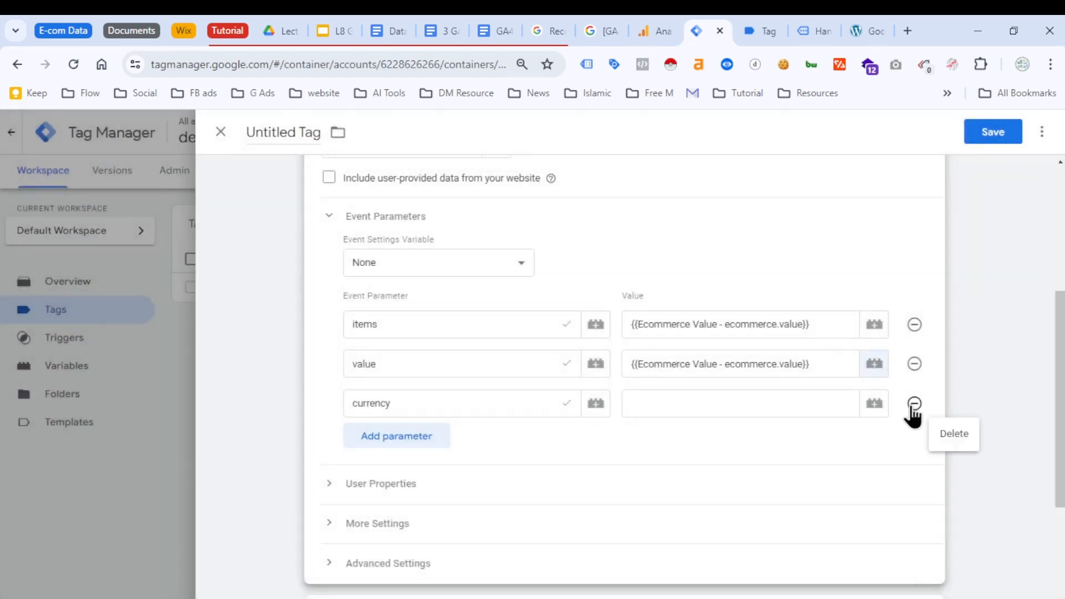
left_click(874, 404)
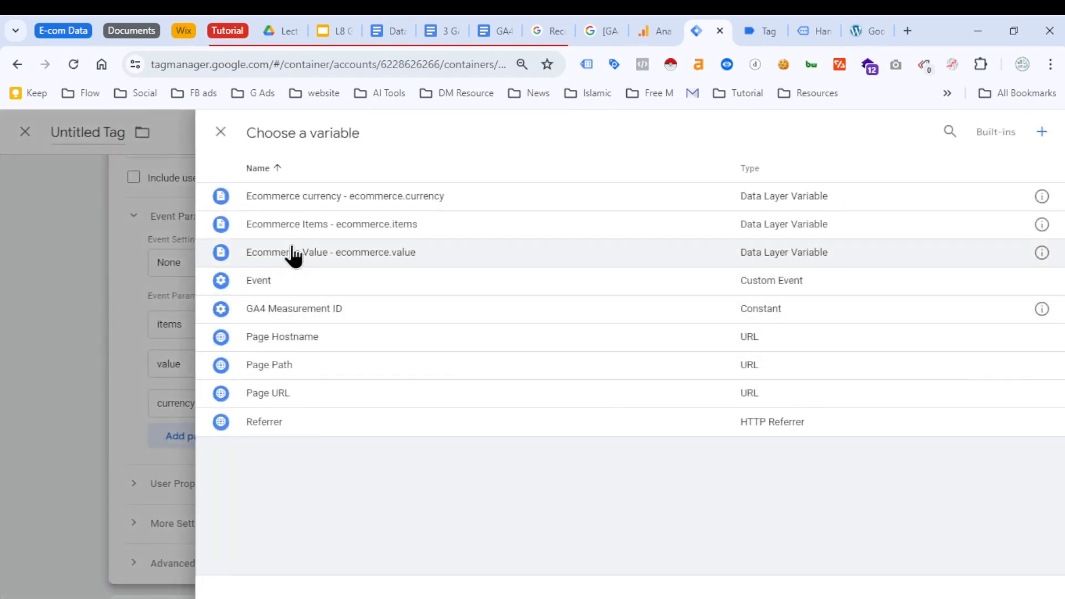
left_click(404, 203)
Step: Bring up the tag's trigger selection, and open the Handpicked Red Chillies product page from the store's related products
scroll(561, 457, "down", 4)
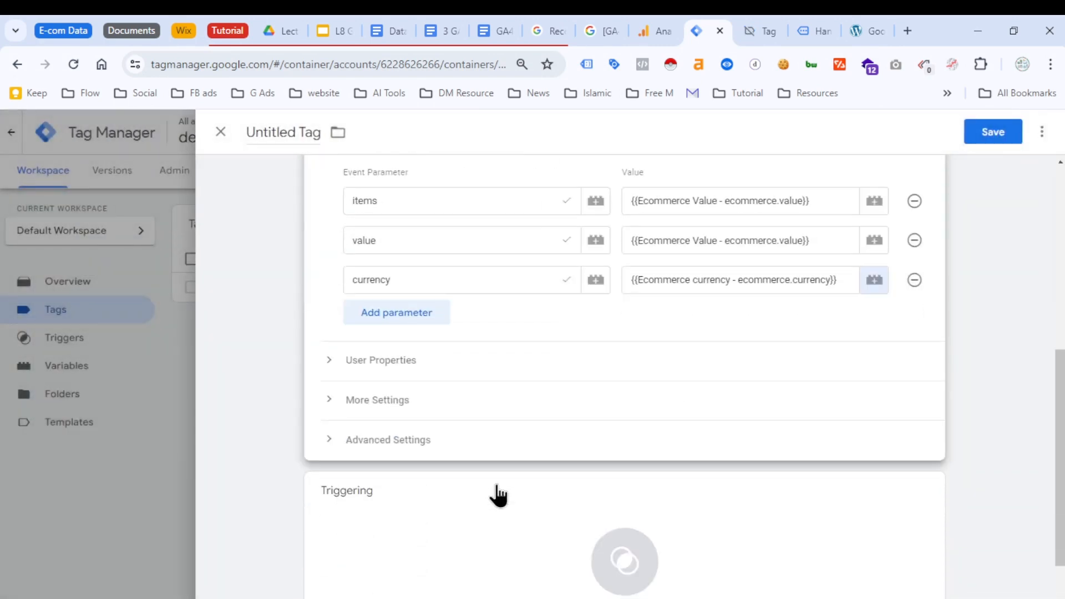
left_click(573, 475)
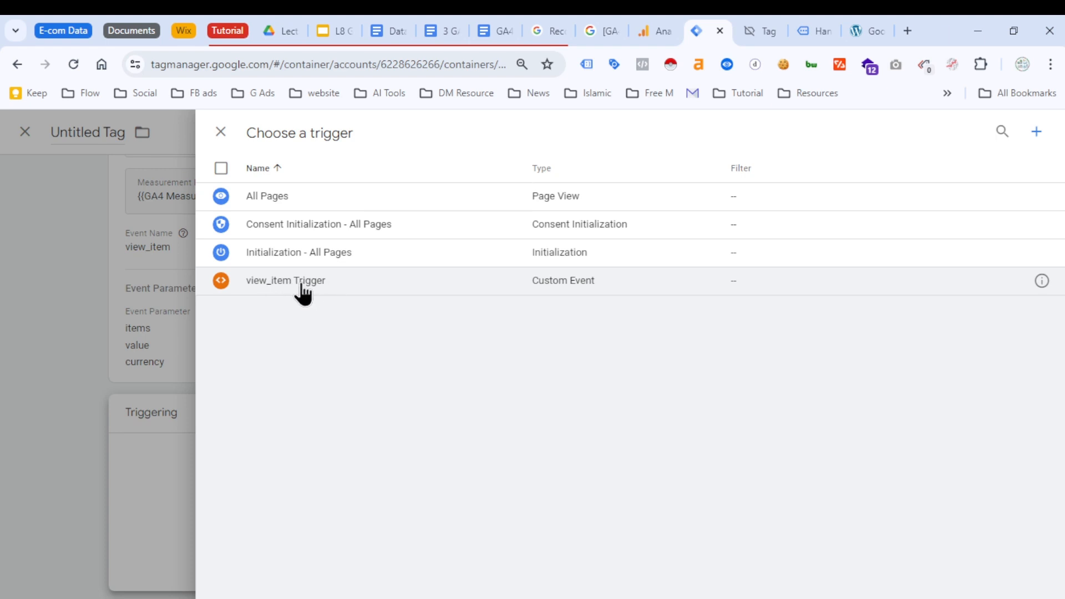
left_click(866, 31)
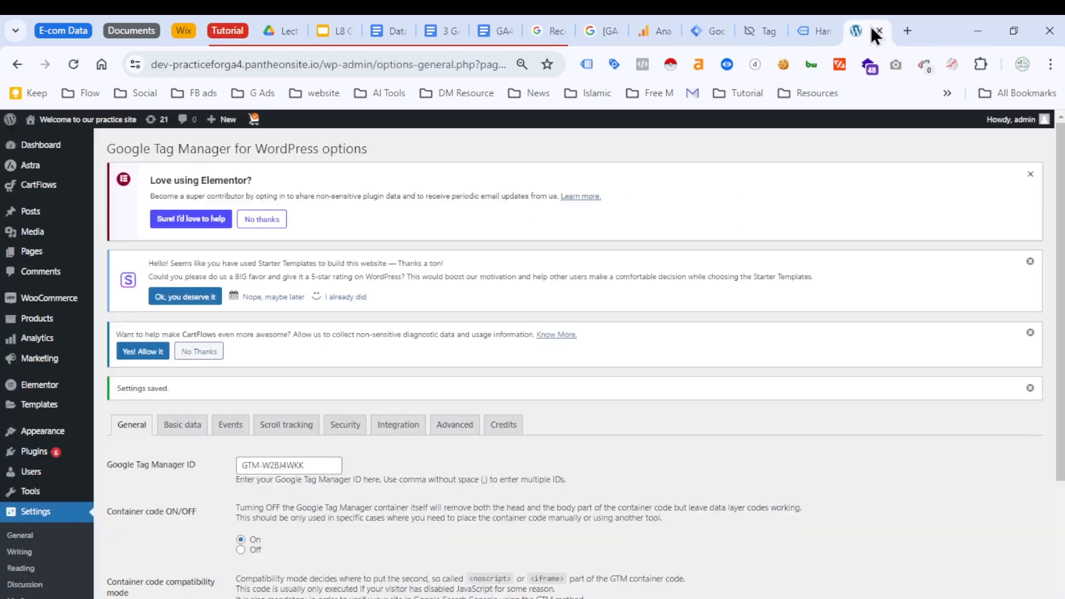
left_click(811, 32)
scroll(564, 373, "down", 15)
scroll(456, 314, "up", 3)
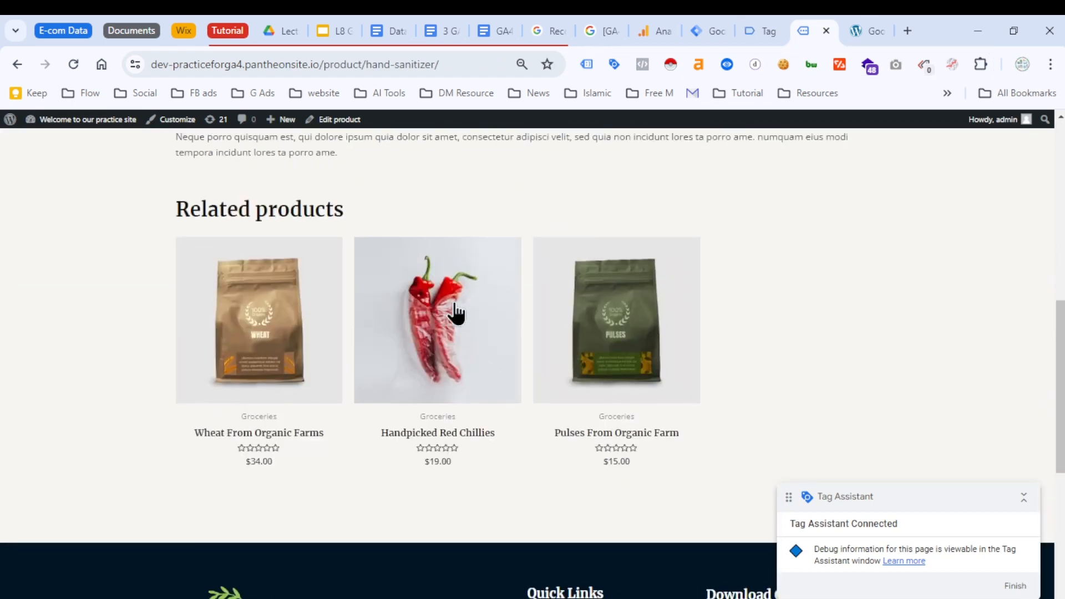
left_click(455, 303)
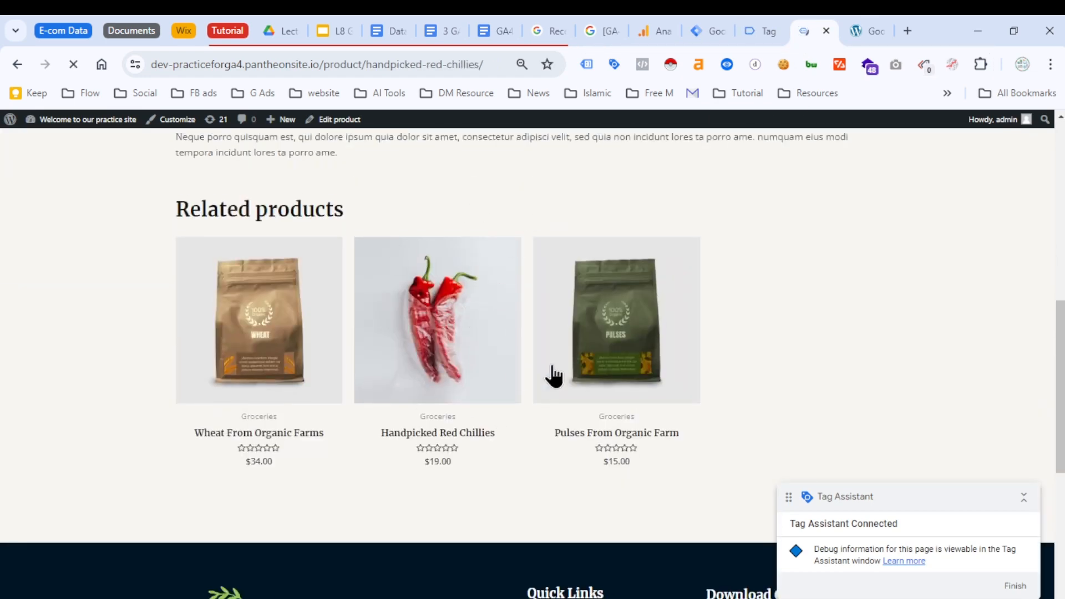
scroll(606, 295, "down", 5)
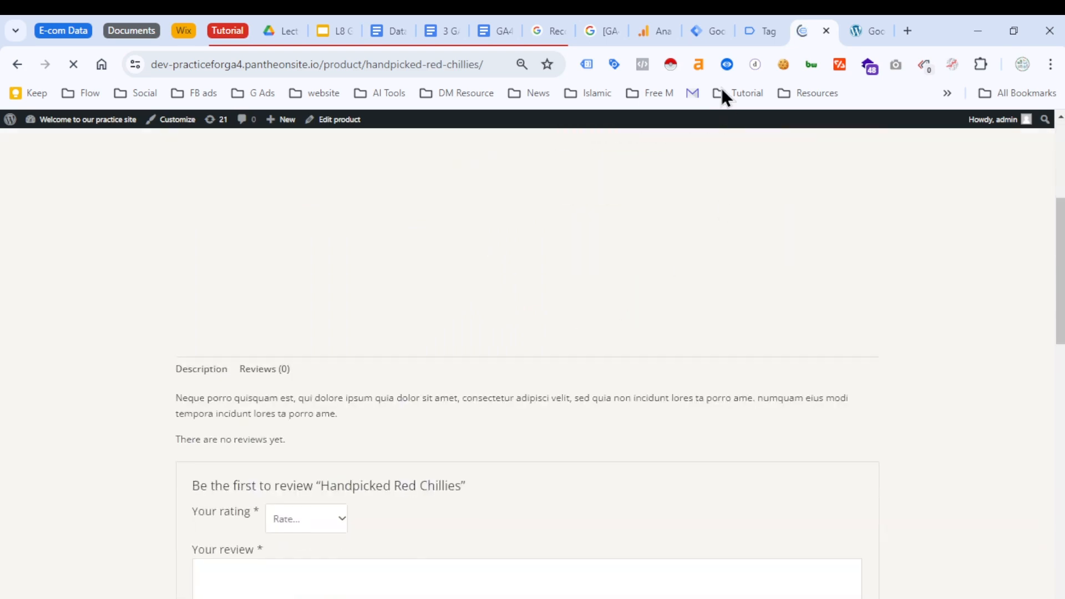
Step: Switch back to Tag Manager and assign view_item Trigger as the tag's firing trigger
left_click(711, 30)
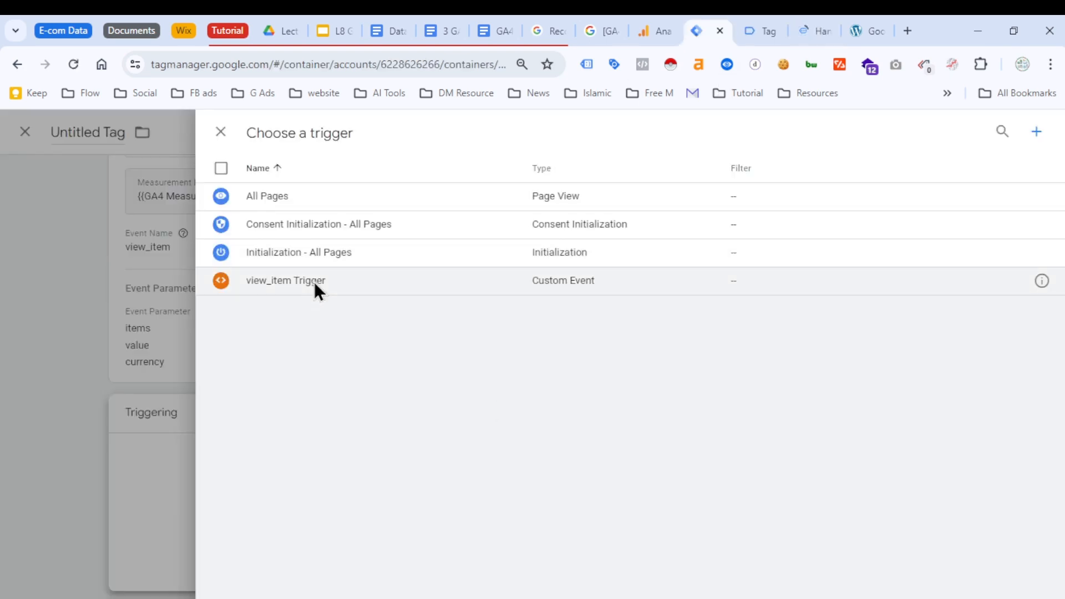
left_click(314, 282)
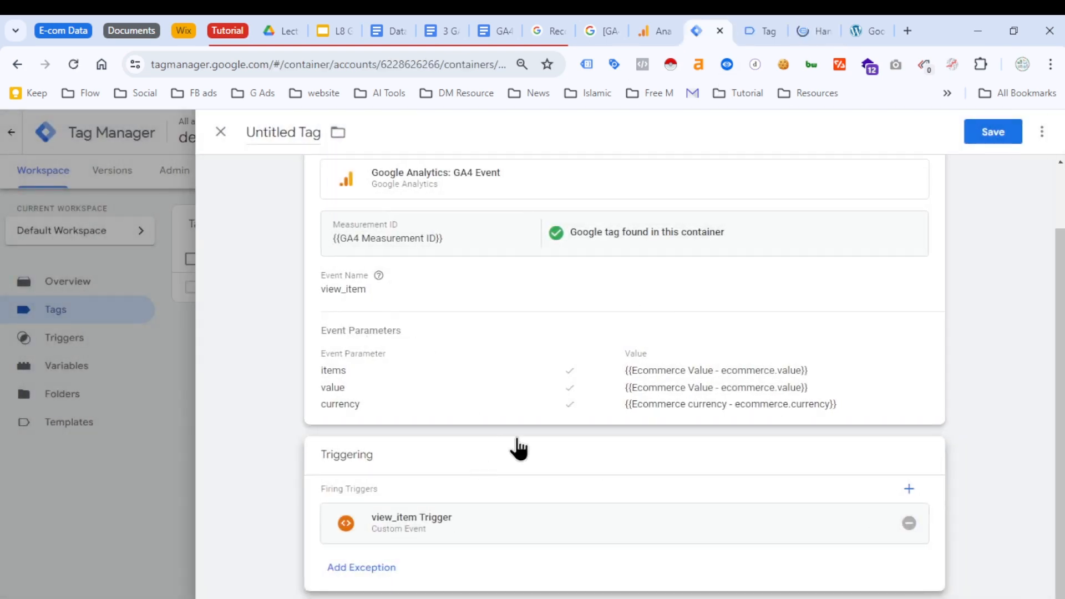
Step: Rename the tag as "GA4 - View Item Tag" and save it
left_click(279, 132)
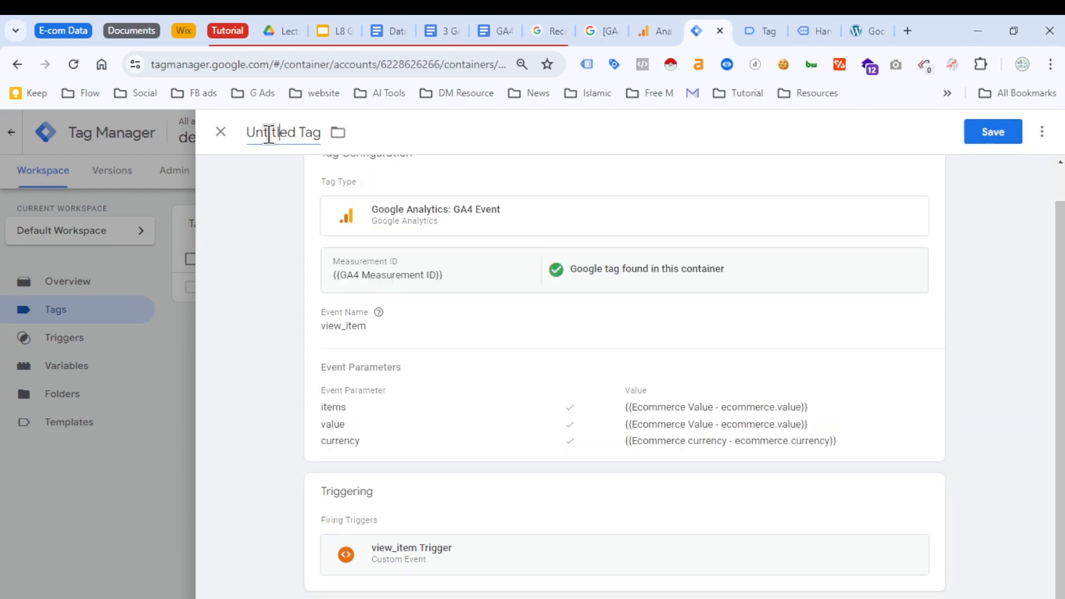
double_click(269, 134)
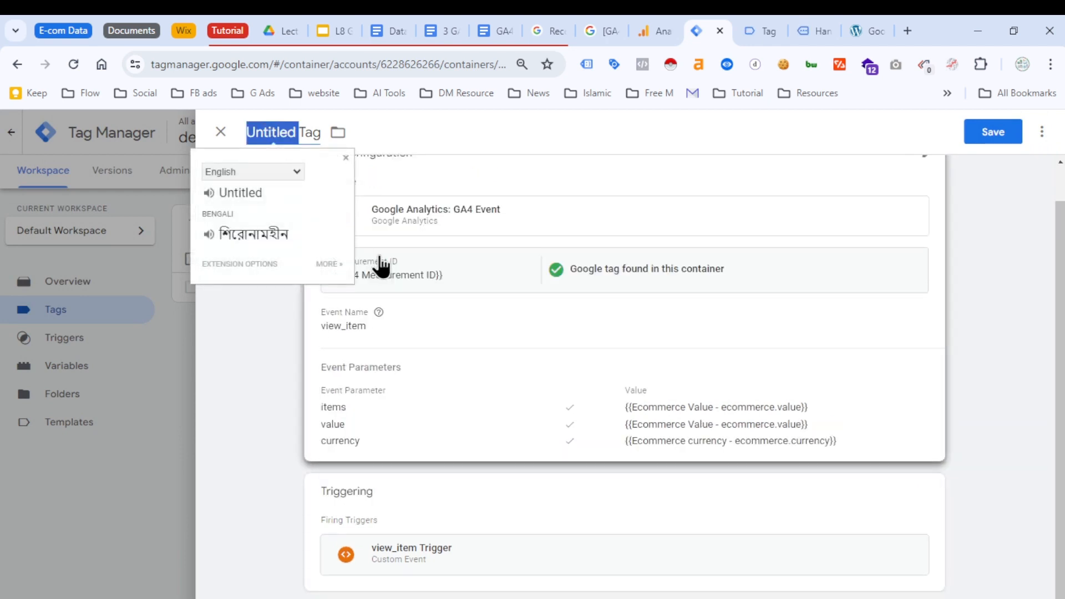
key("BackSpace")
type("GA4 View Item")
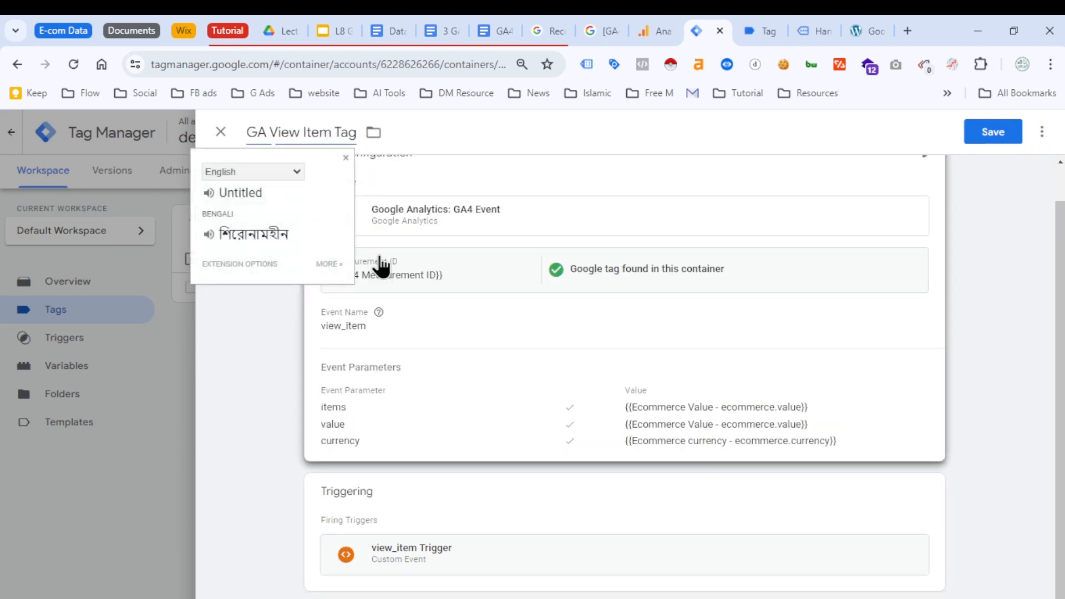
key("ctrl+Left")
key("ctrl+Left")
type("-")
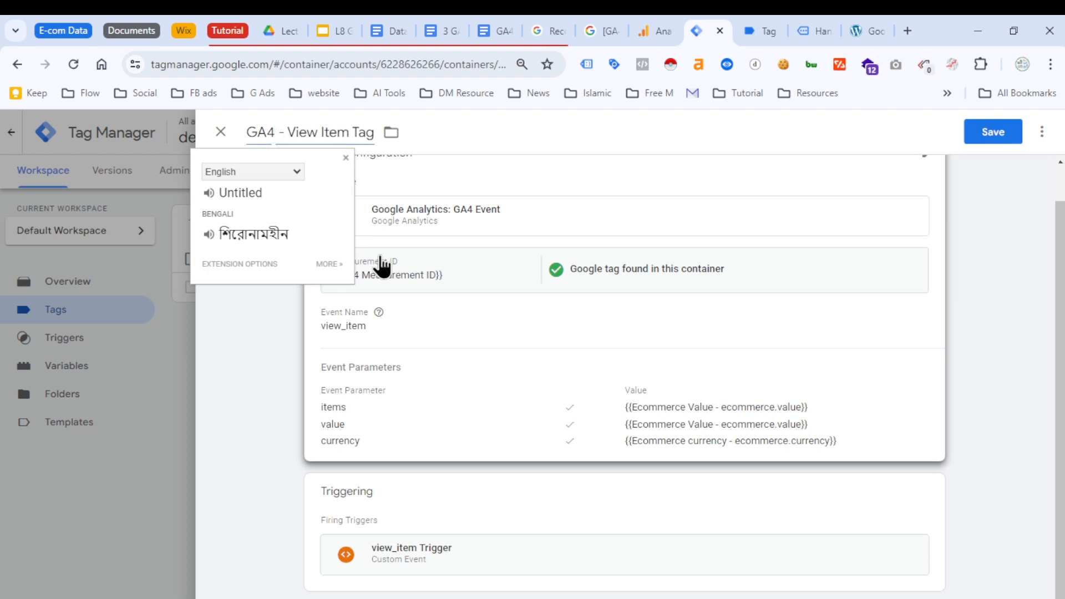
left_click(993, 134)
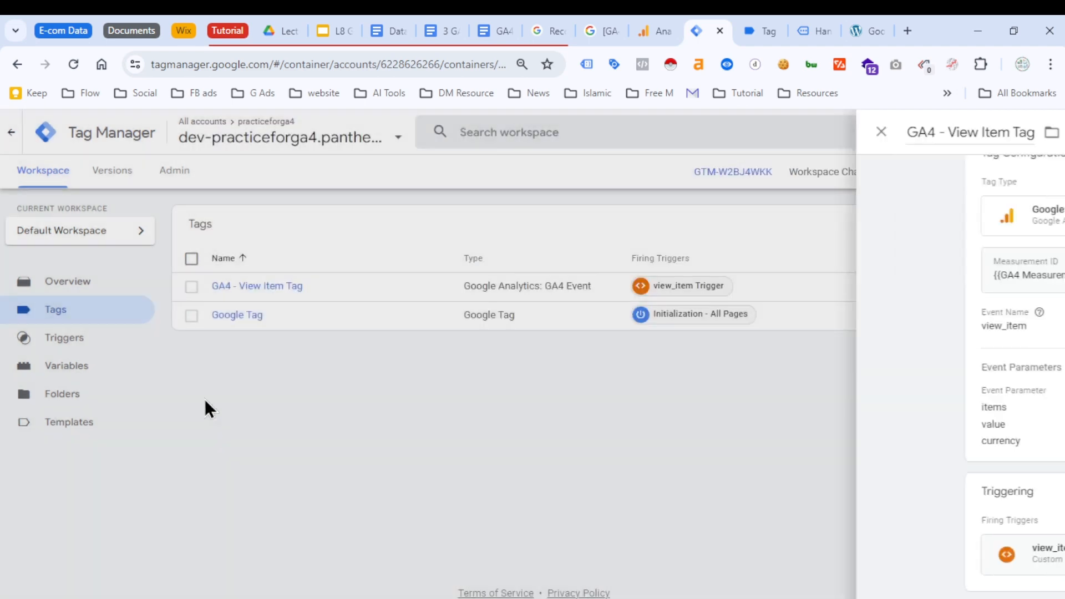
Step: Submit the workspace changes and publish them to Live as a new version named "View Item"
left_click(1036, 174)
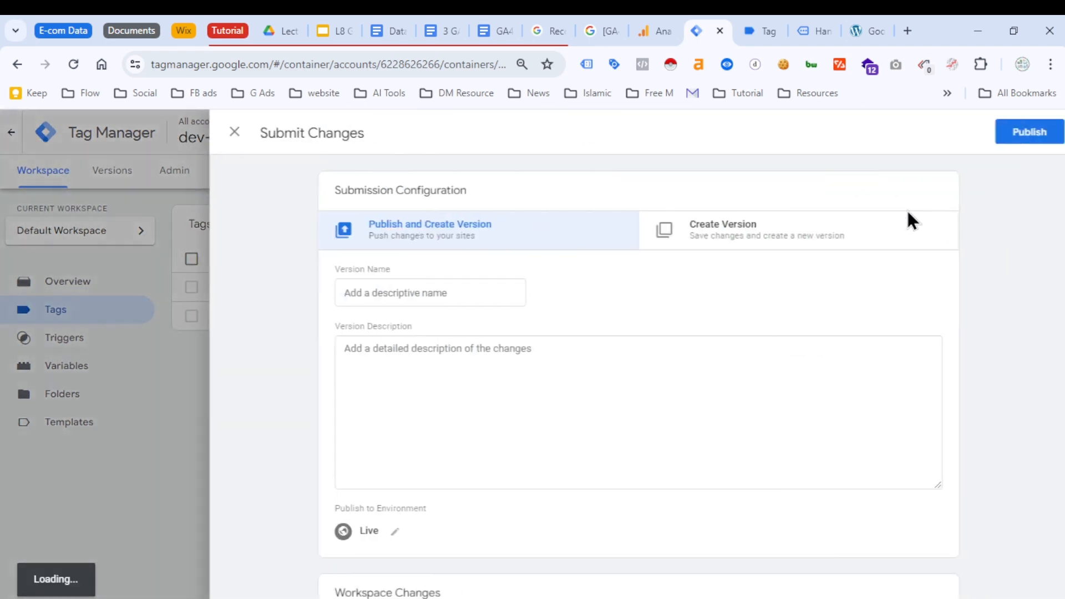
left_click(411, 297)
type("View Item")
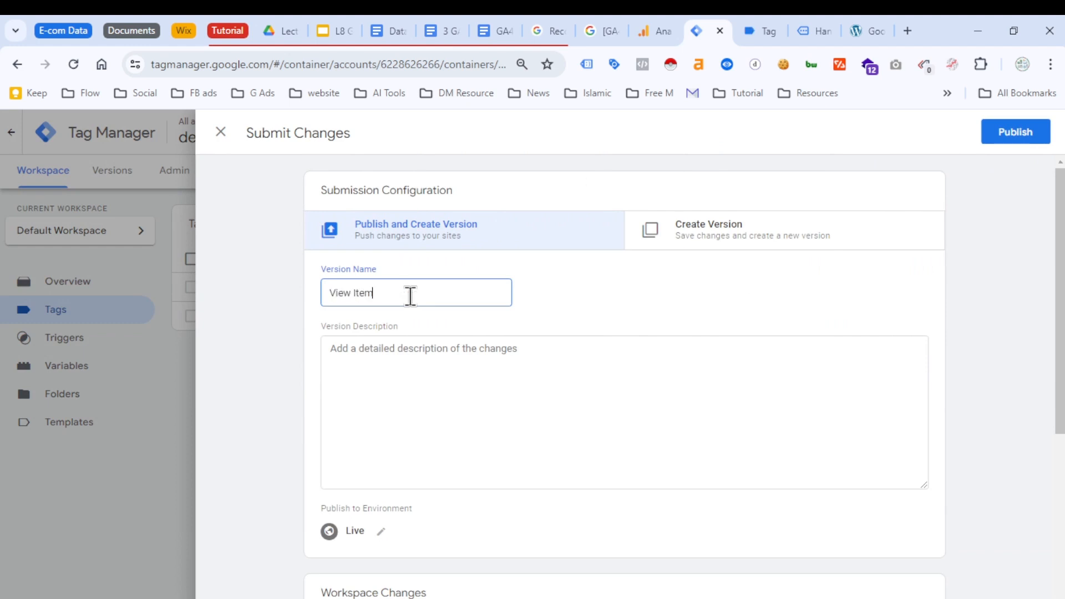
left_click(1016, 140)
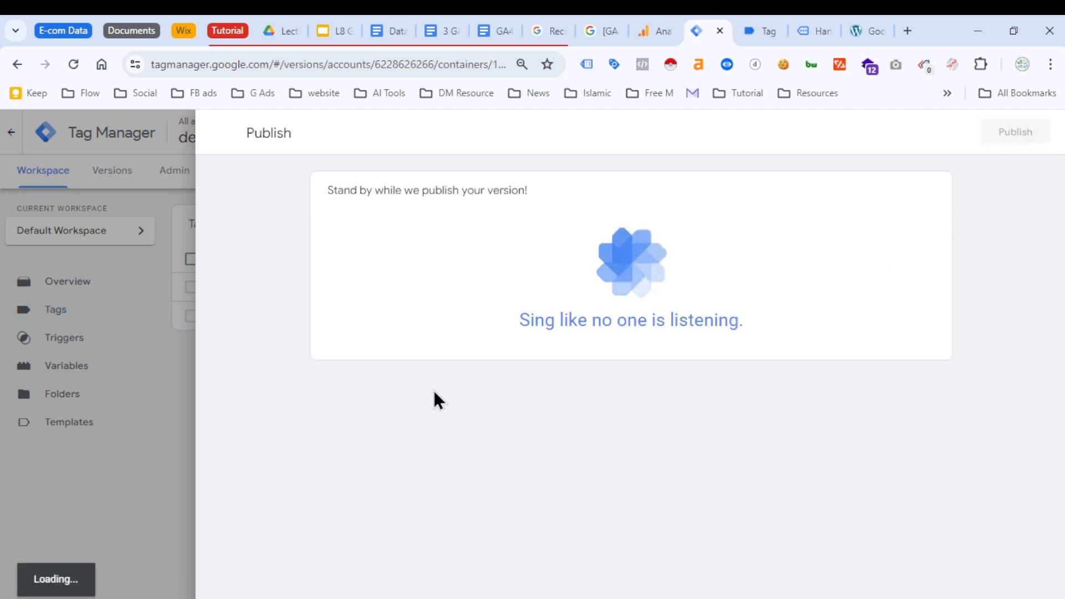
Step: Switch to Google Analytics, close the web stream details, and open DebugView under the data display settings
left_click(655, 30)
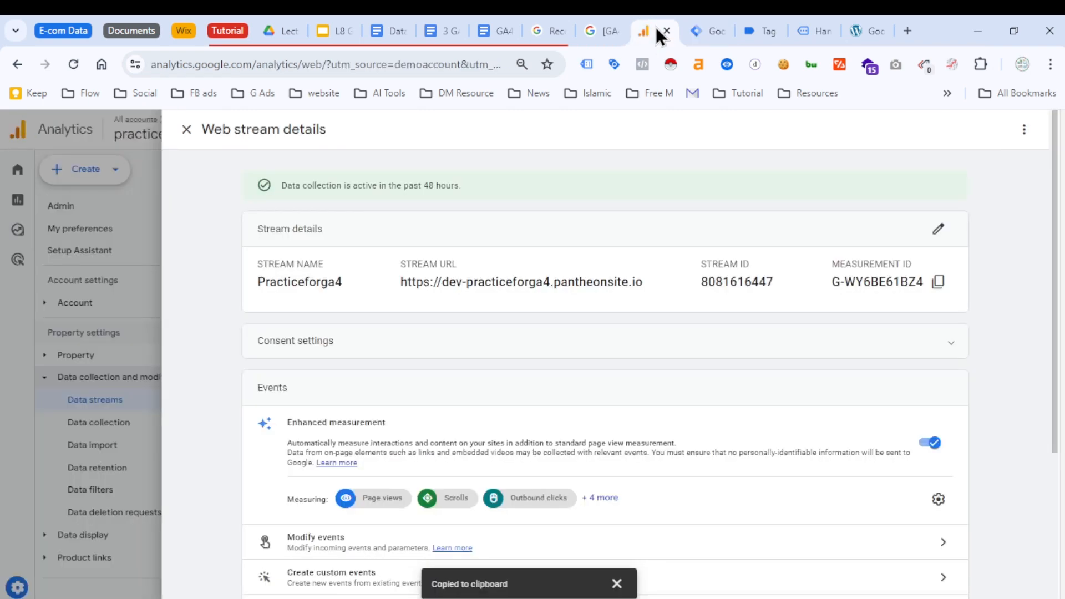
left_click(183, 131)
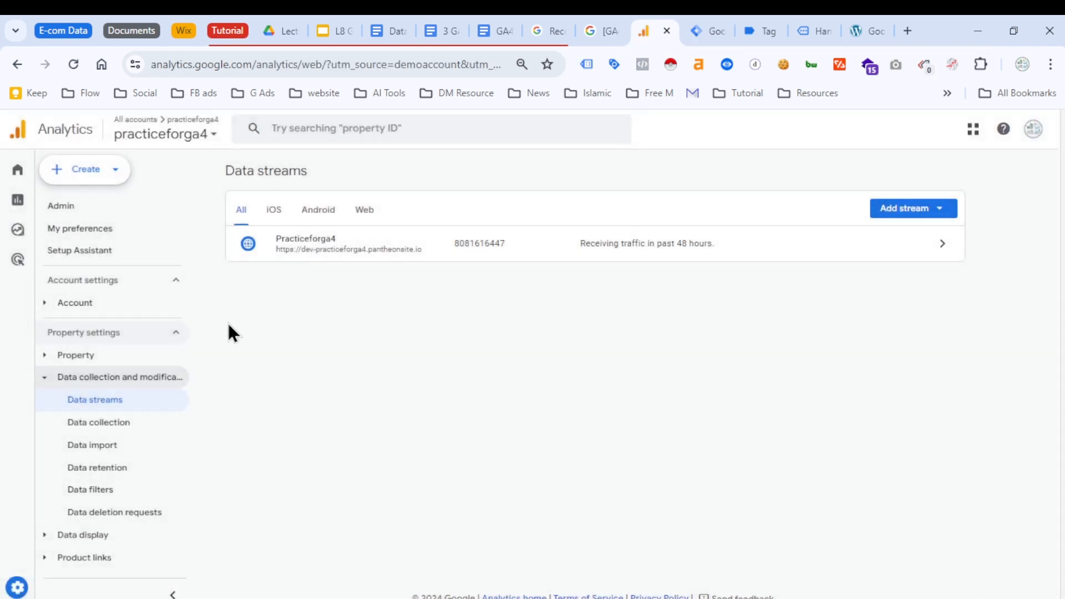
left_click(47, 536)
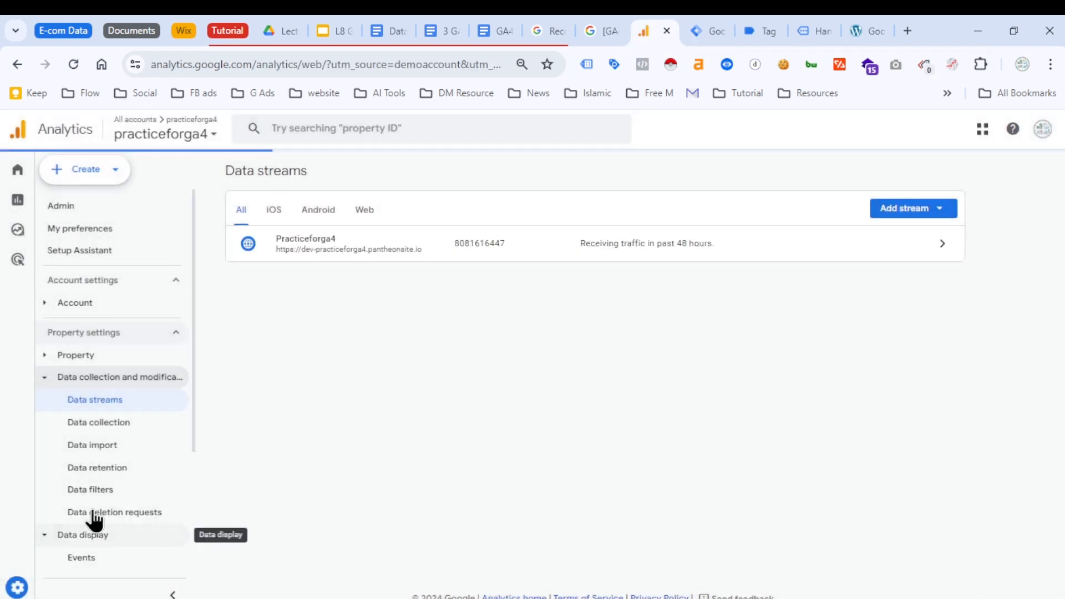
scroll(113, 506, "down", 3)
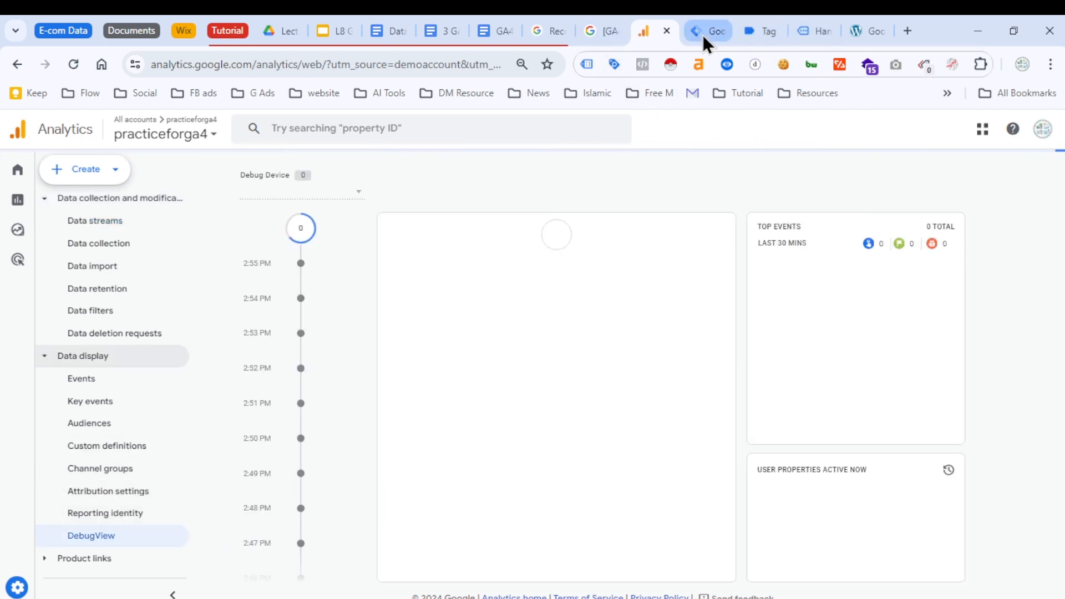
Step: Close the old Tag Assistant session, the Handpicked Red Chillies product page and the remaining WordPress page
left_click(758, 31)
left_click(772, 32)
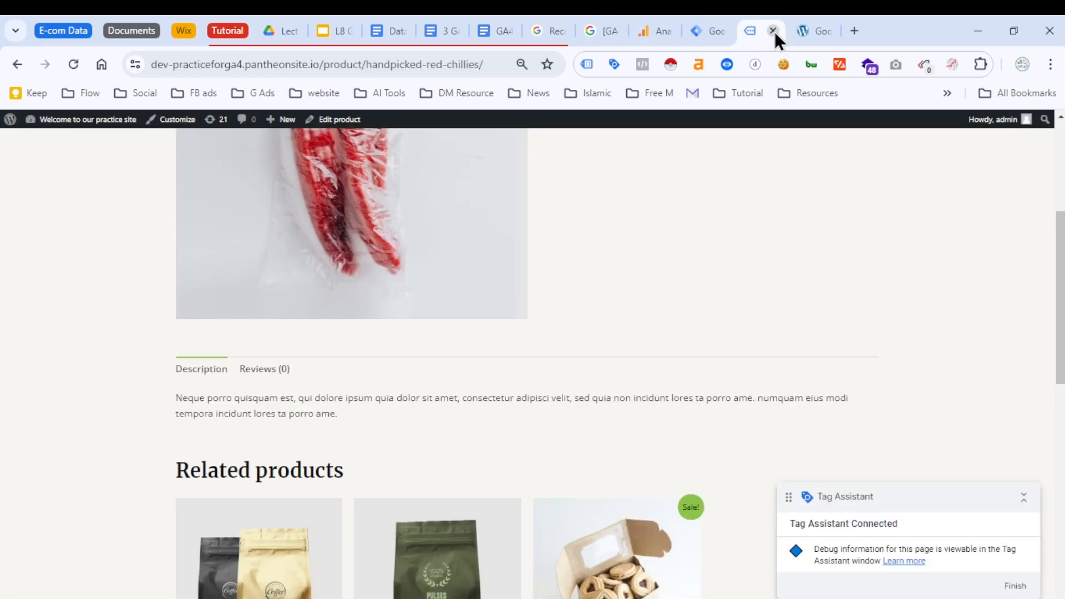
left_click(774, 31)
left_click(772, 31)
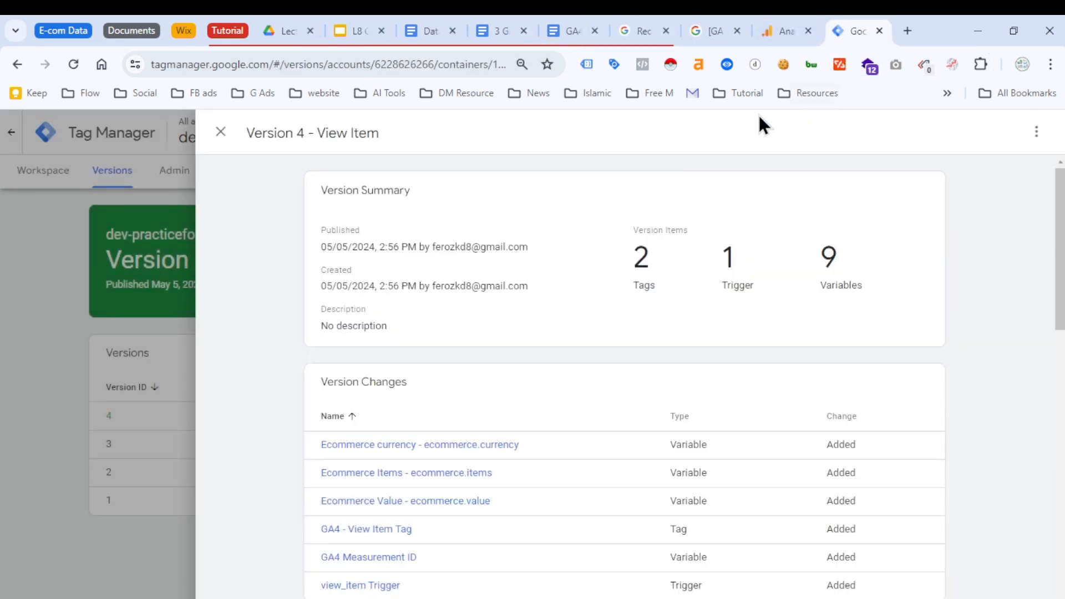
left_click(220, 133)
left_click(47, 175)
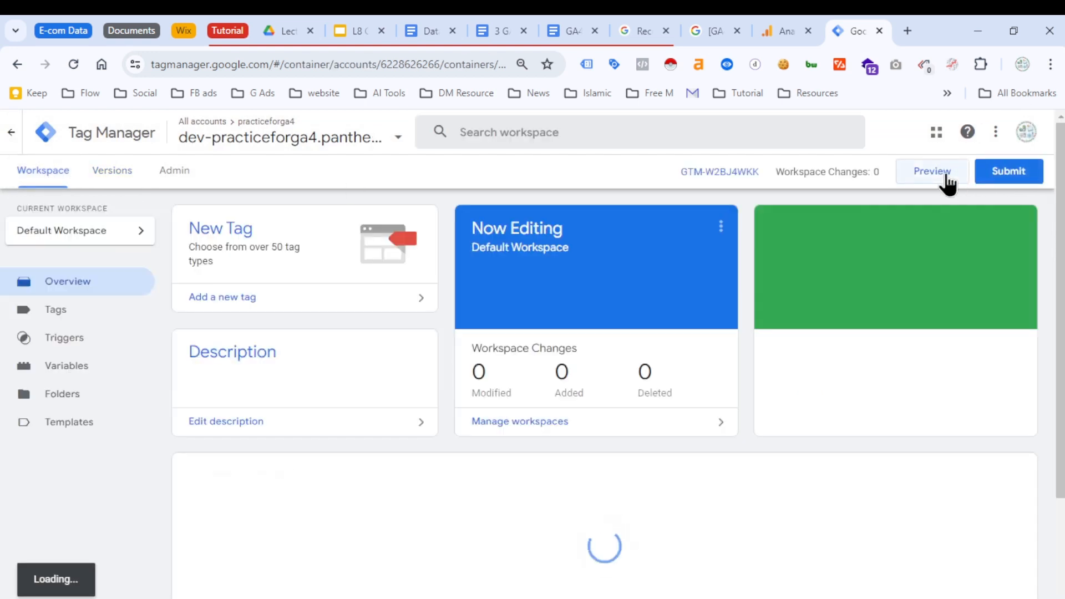
left_click(947, 184)
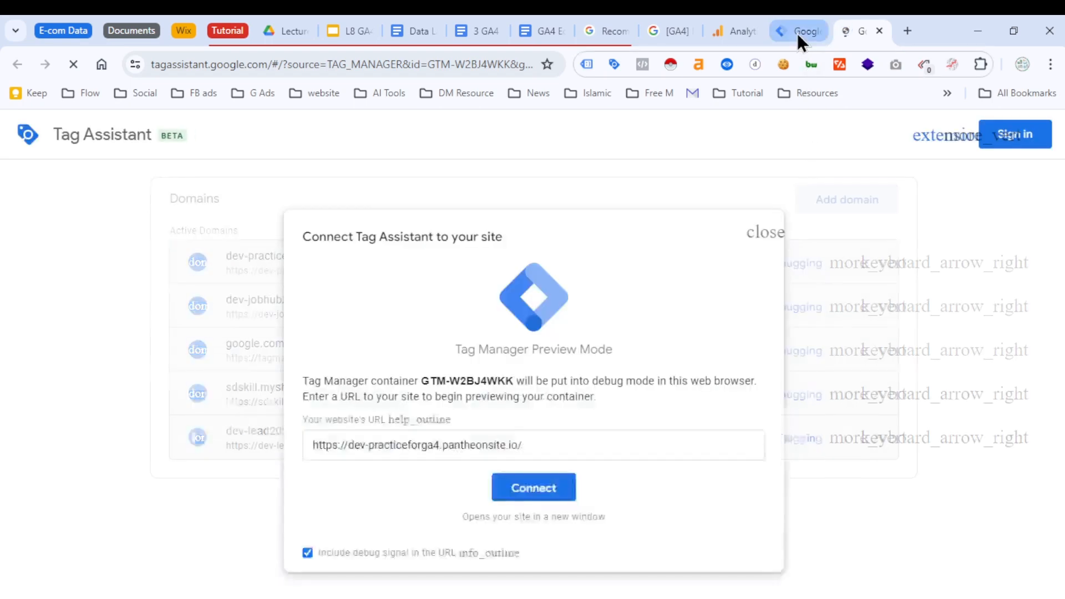
left_click(796, 34)
left_click(848, 32)
left_click(738, 31)
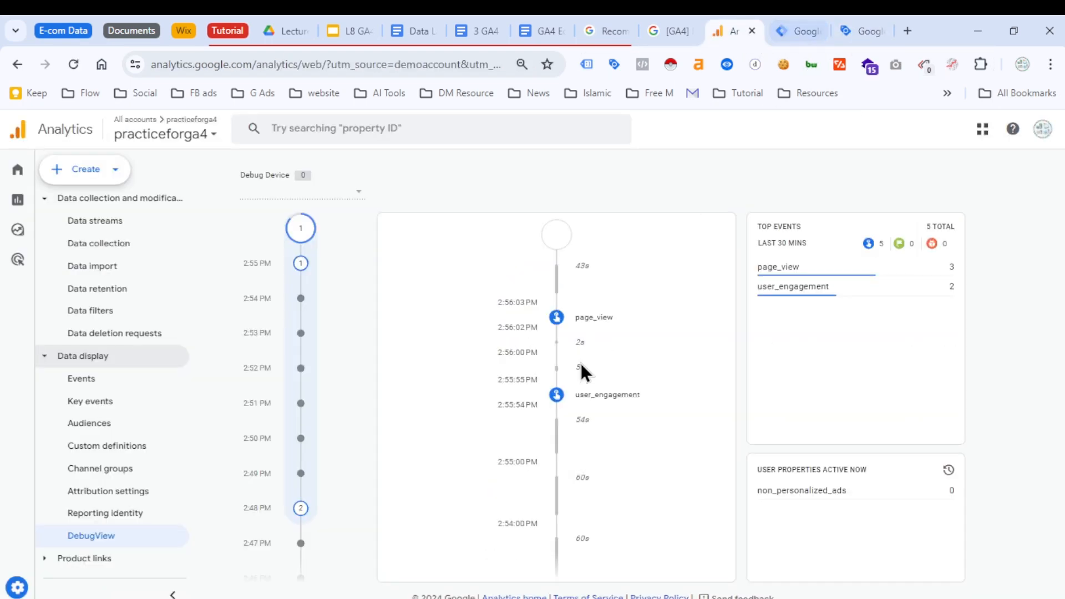
left_click(797, 32)
left_click(856, 31)
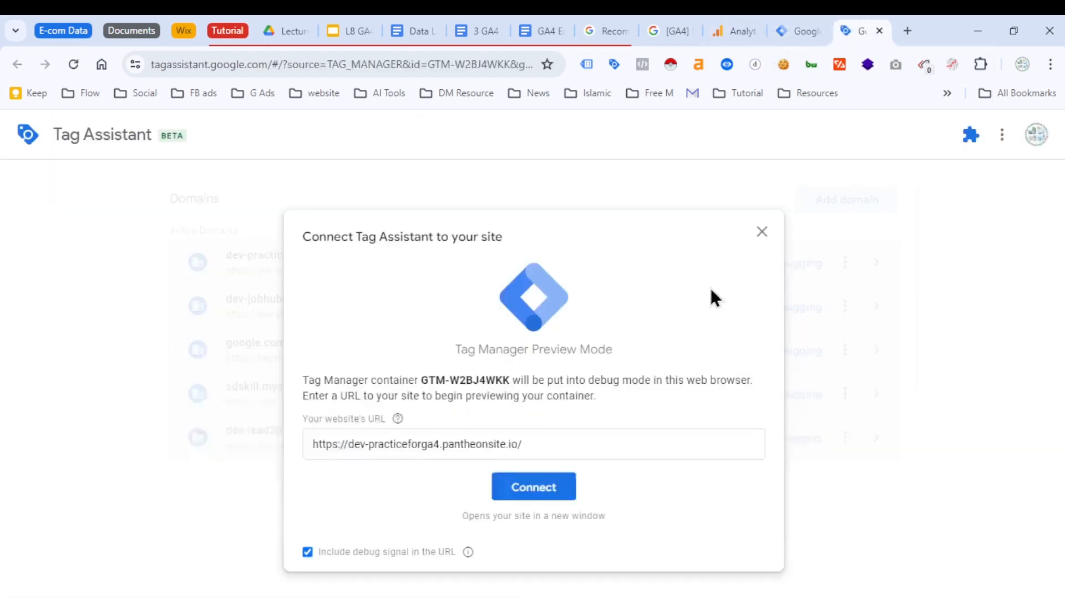
left_click(536, 491)
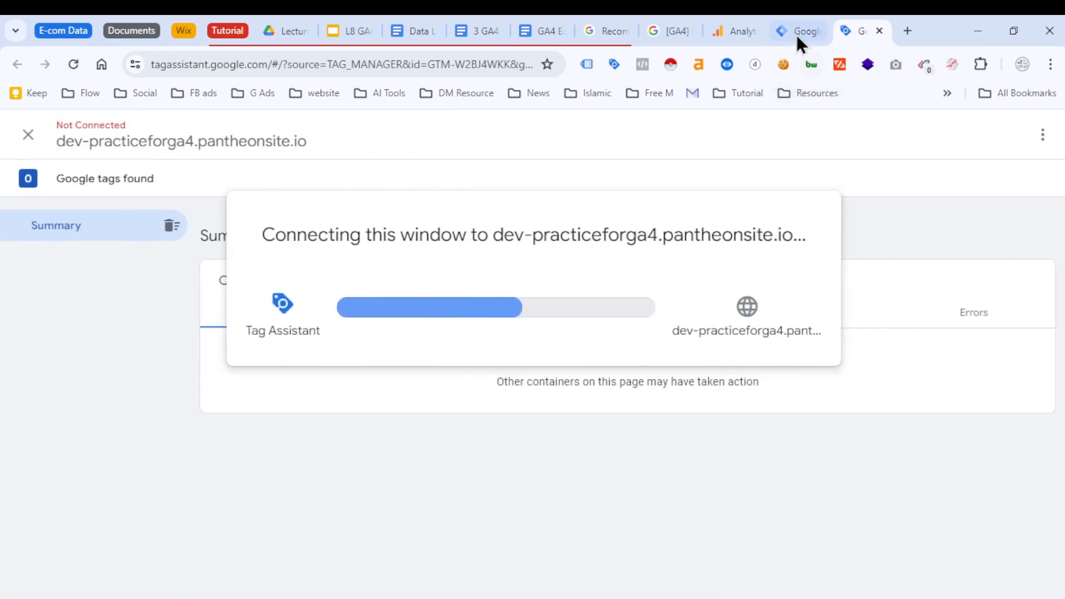
Step: Switch to DebugView in Google Analytics and select Google as the debug device
left_click(796, 33)
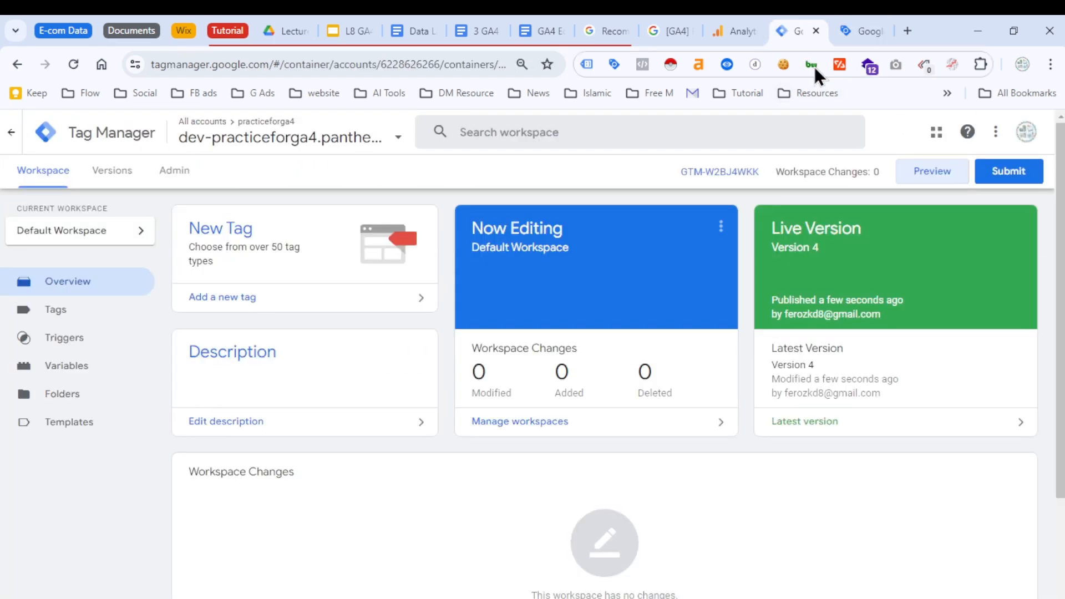
left_click(737, 31)
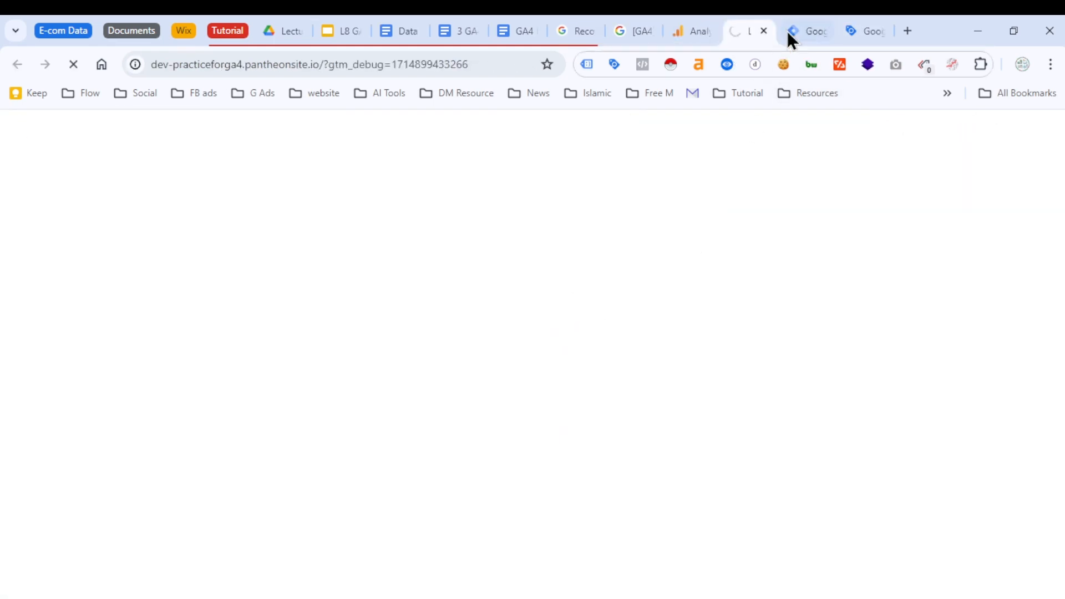
left_click(676, 28)
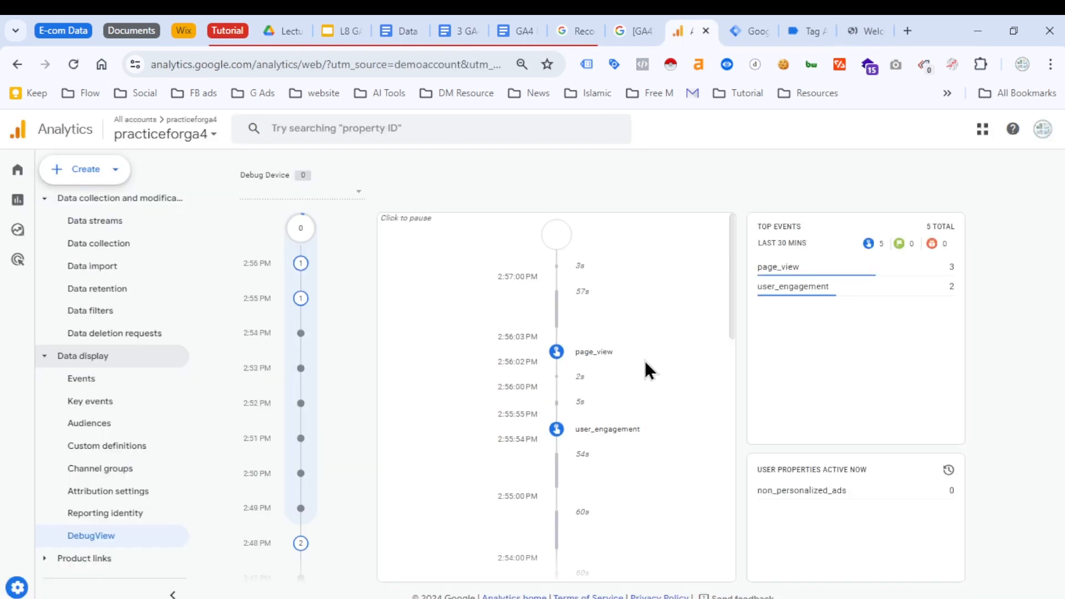
left_click(341, 193)
left_click(328, 210)
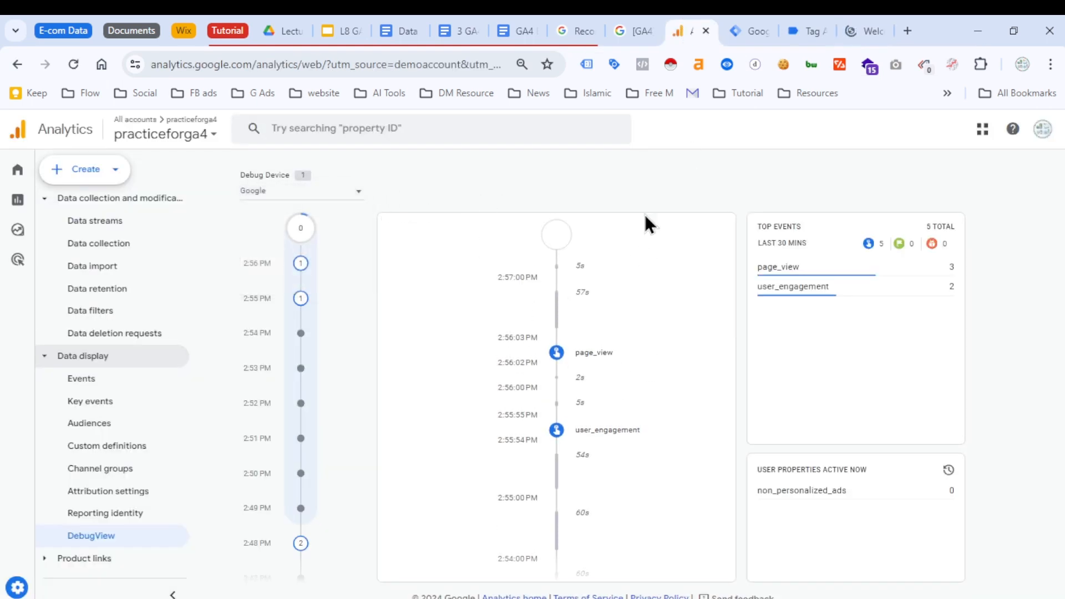
Step: Continue past Tag Assistant's connection notice, and open the Hand Sanitizer product page from the store's home page
left_click(865, 32)
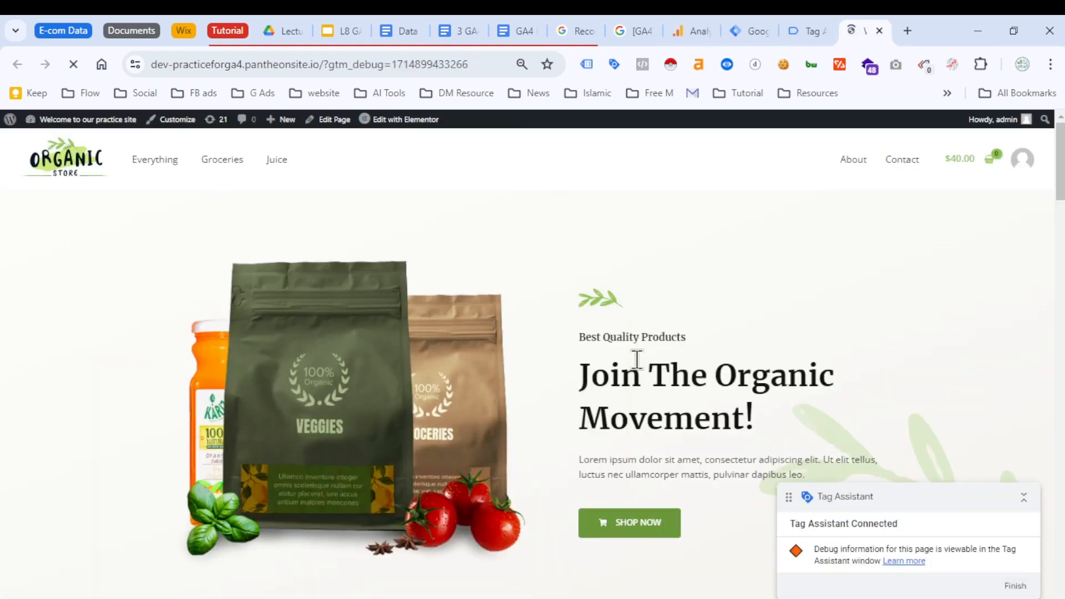
left_click(788, 35)
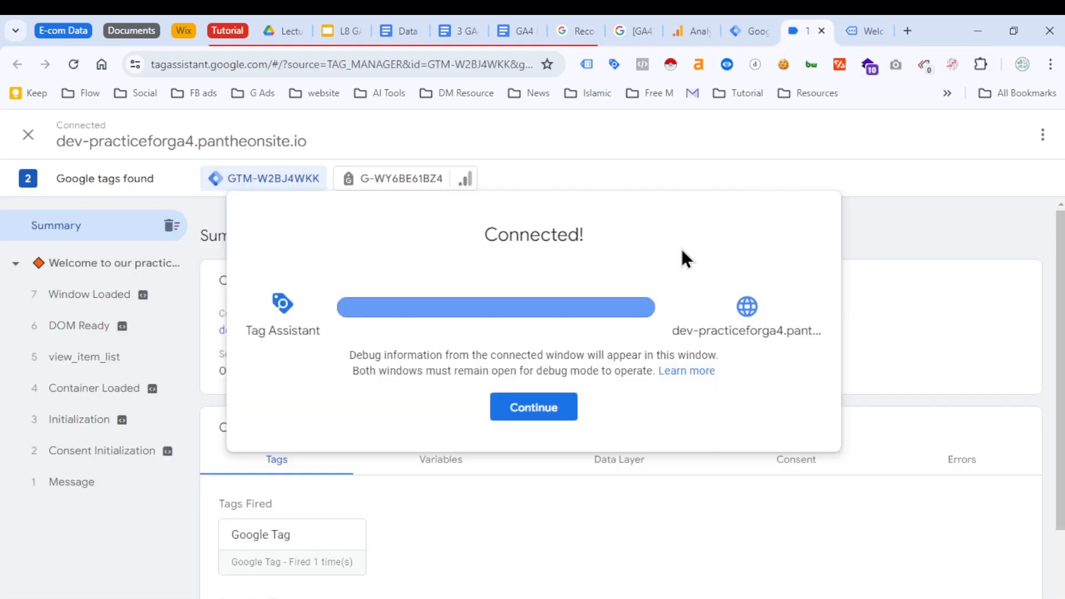
left_click(530, 411)
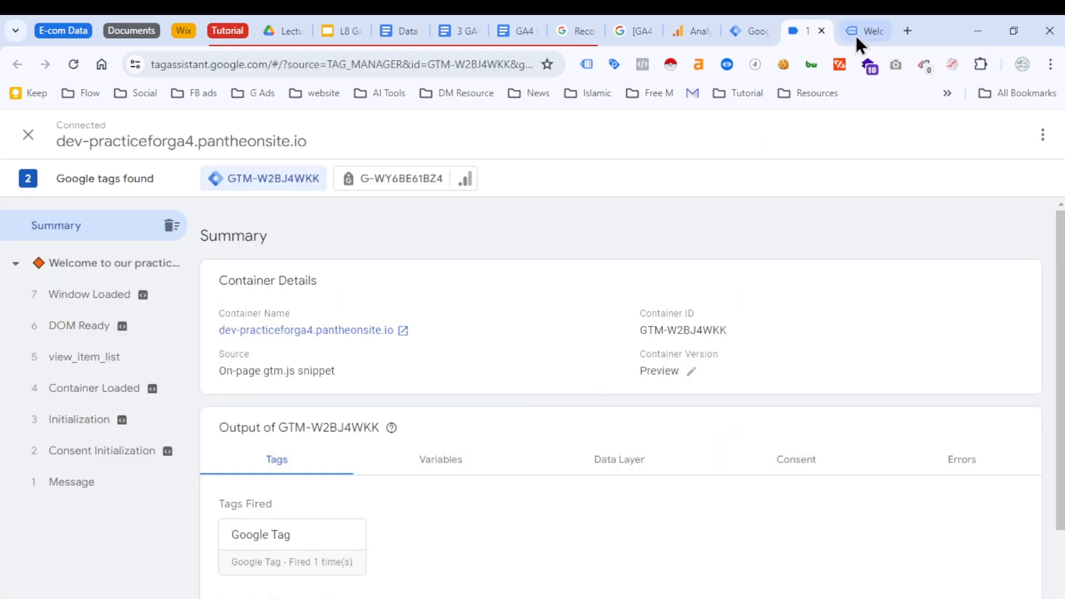
left_click(856, 34)
scroll(634, 418, "down", 12)
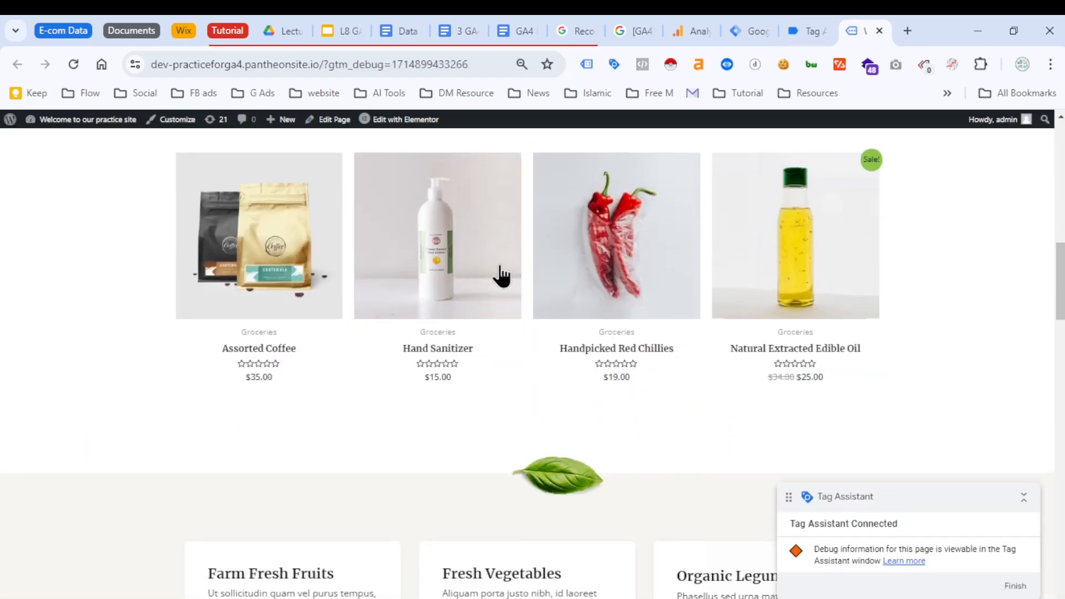
left_click(434, 259)
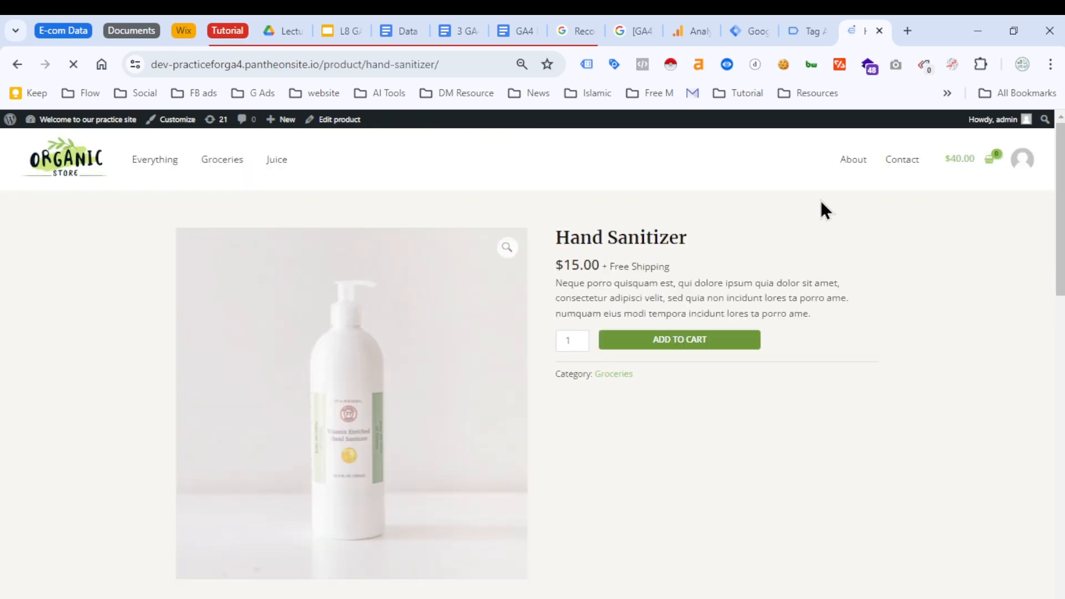
Step: Switch to Tag Assistant, open the details of the fired GA4 - View Item Tag, and expand its full property list
left_click(803, 32)
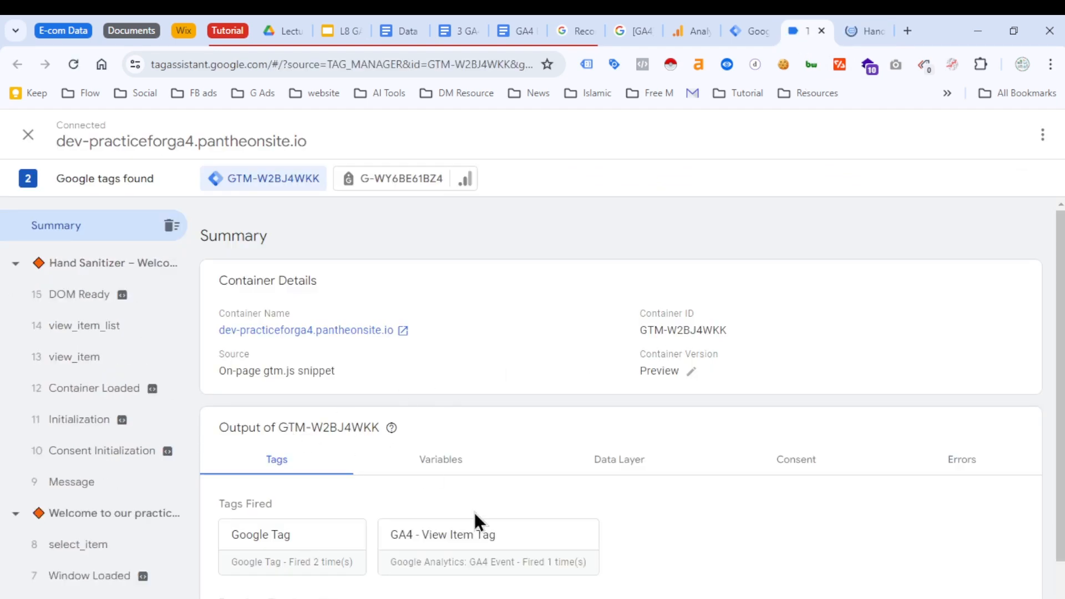
scroll(474, 516, "down", 1)
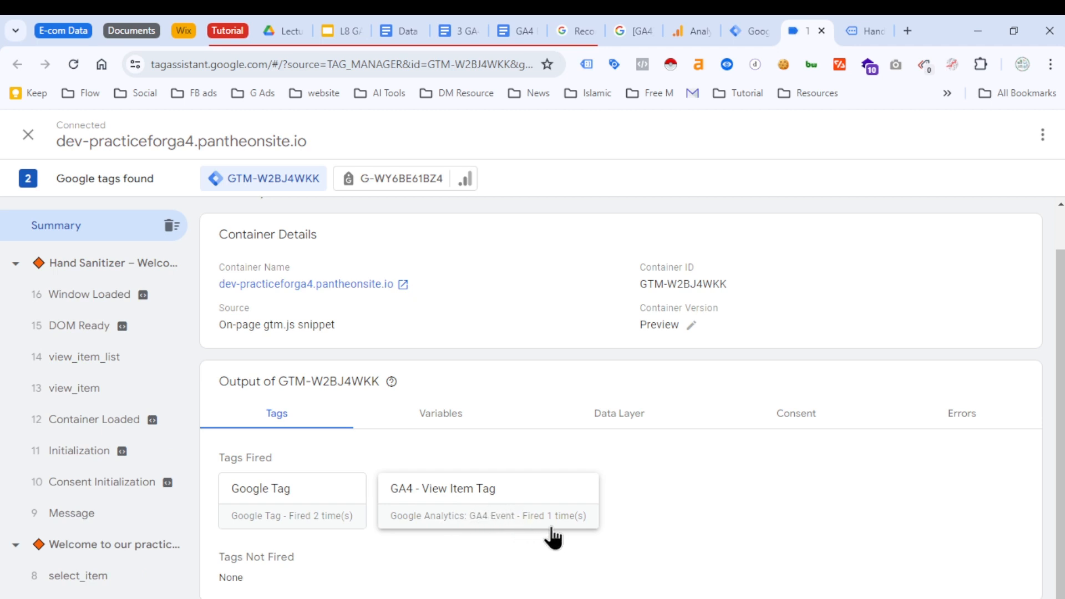
left_click(510, 495)
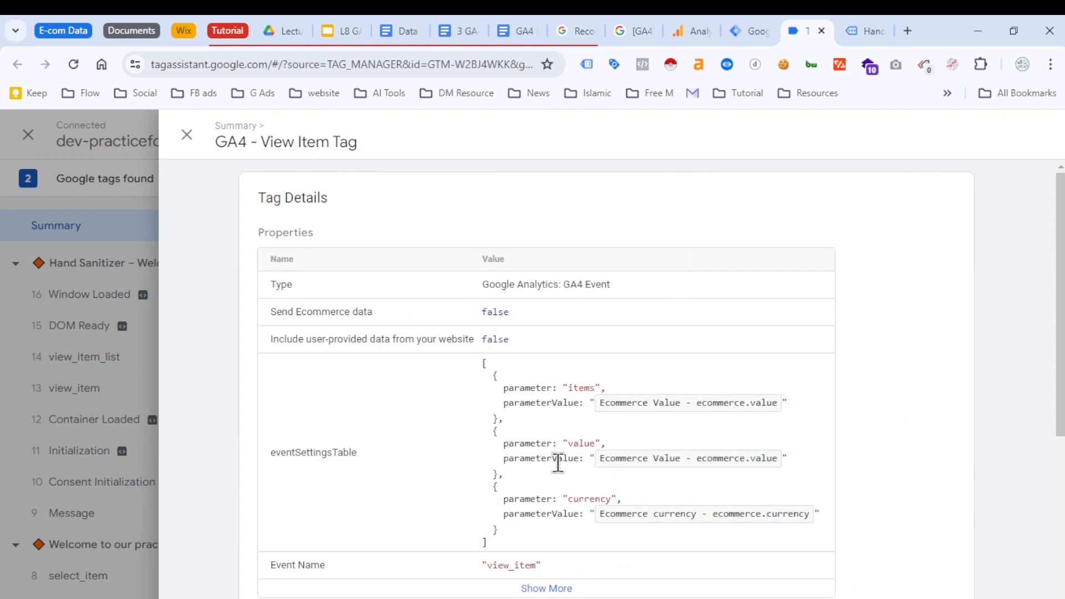
scroll(558, 460, "down", 2)
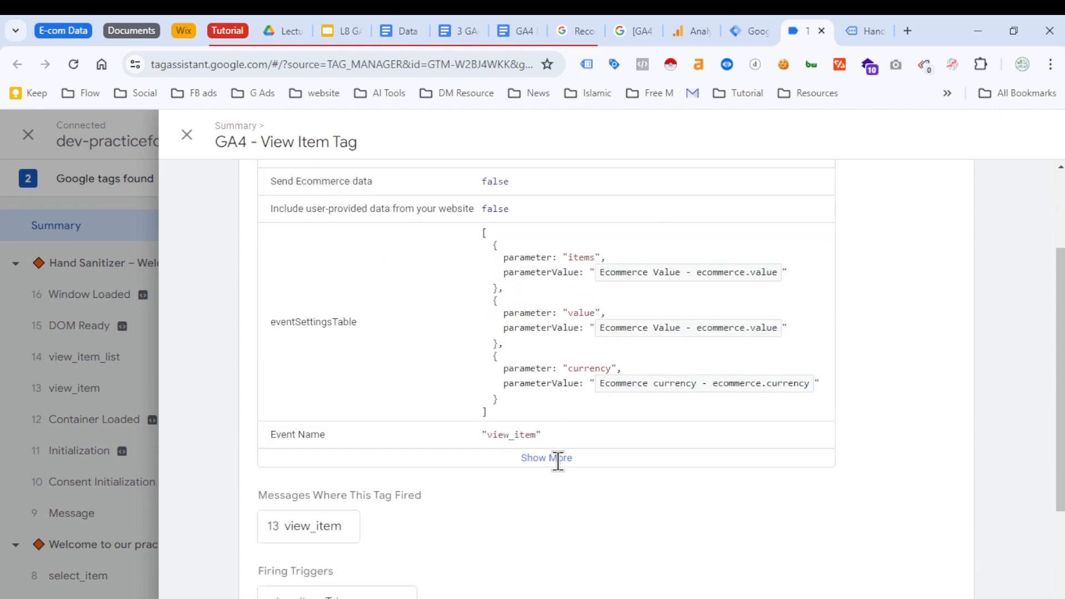
left_click(550, 459)
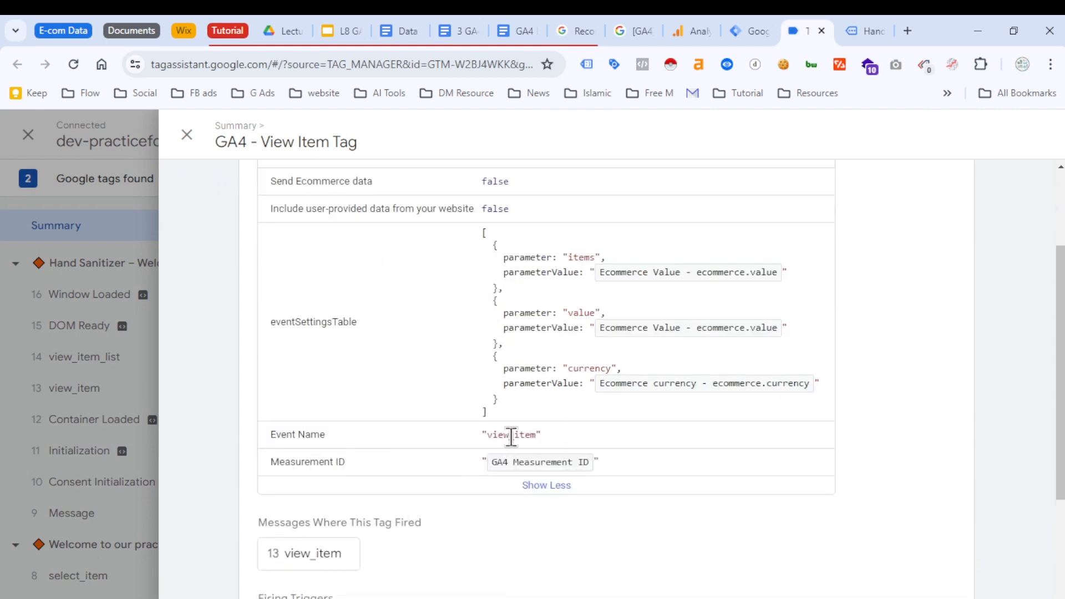
Step: Check the View Item tag's event name, measurement ID, firing message and firing trigger
left_click_drag(492, 435, 541, 435)
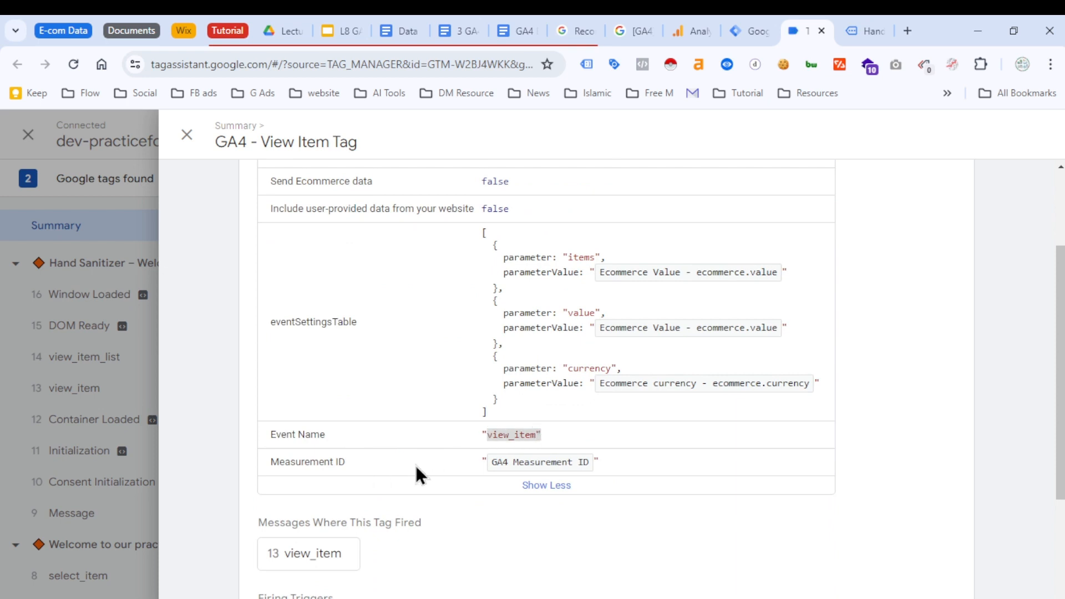
left_click_drag(492, 462, 599, 461)
scroll(347, 466, "down", 2)
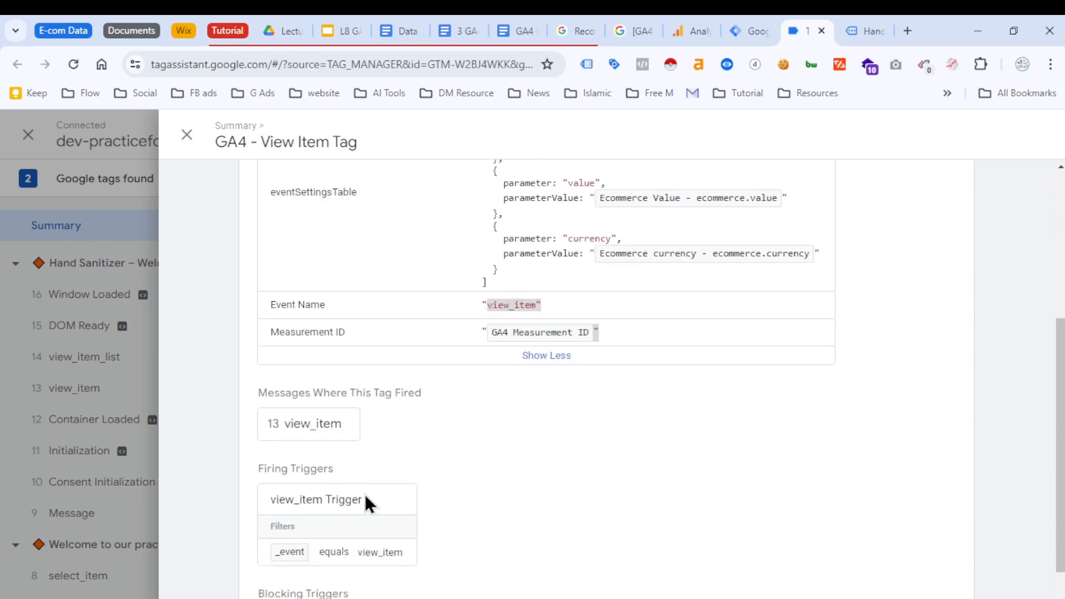
scroll(358, 477, "down", 1)
left_click(334, 367)
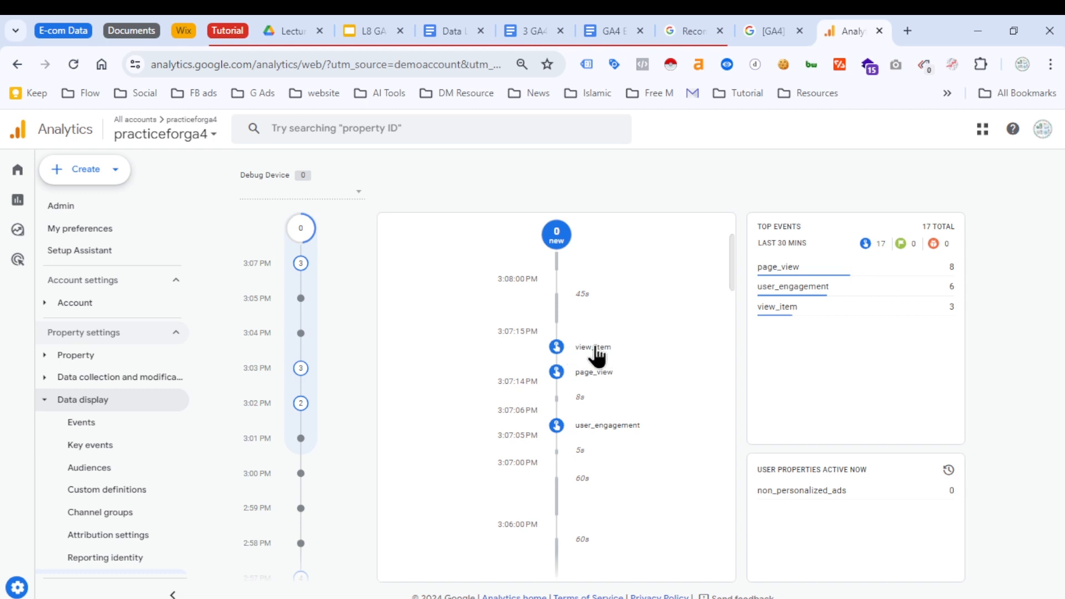
Step: In Google Analytics DebugView, open the latest view_item event and inspect its value and currency parameters
left_click(557, 348)
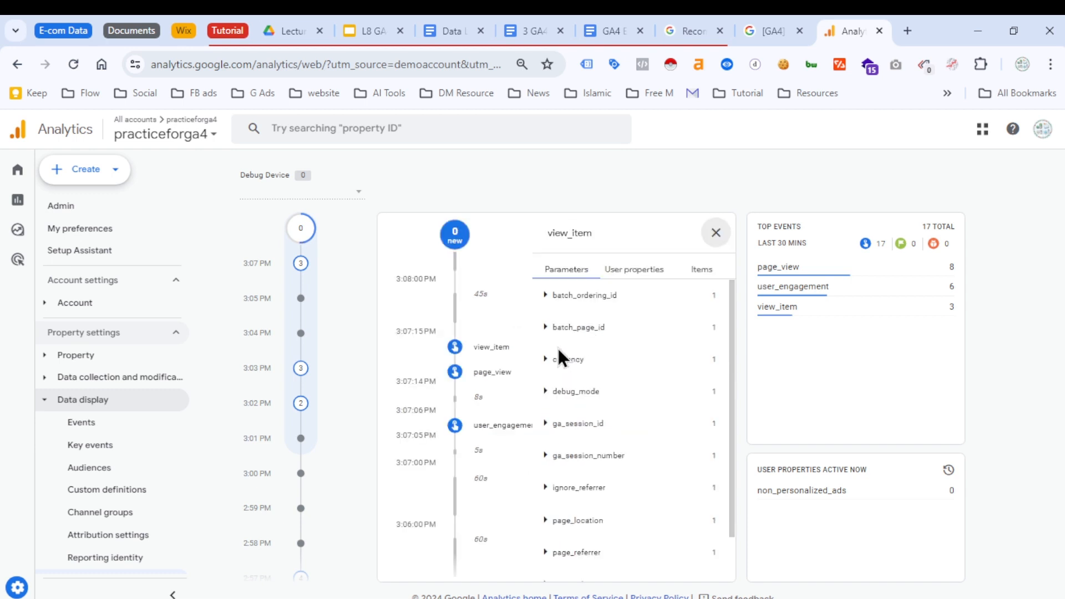
scroll(612, 433, "down", 1)
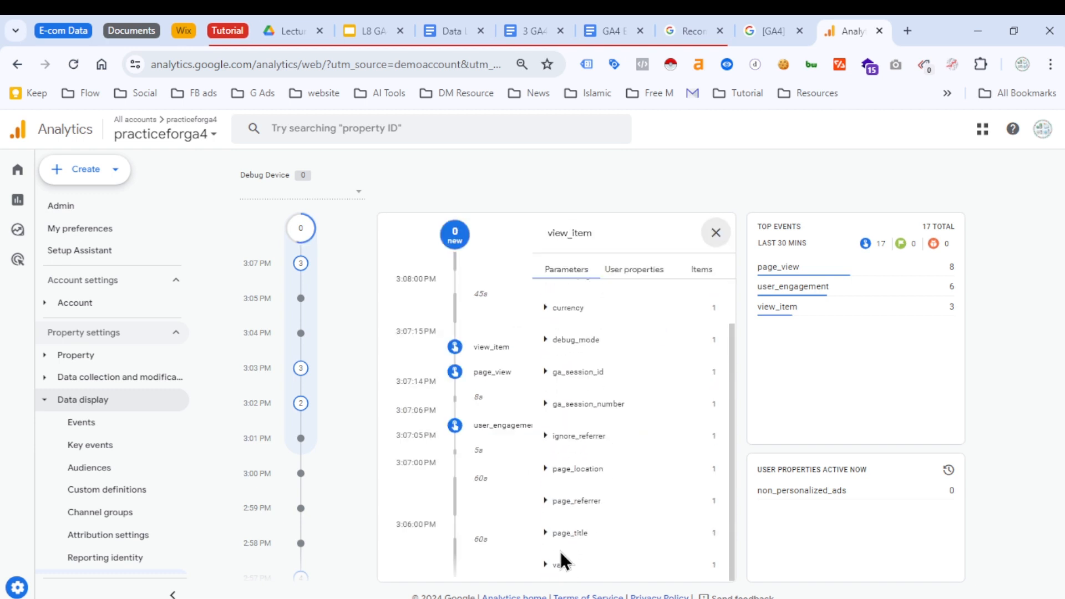
left_click(592, 565)
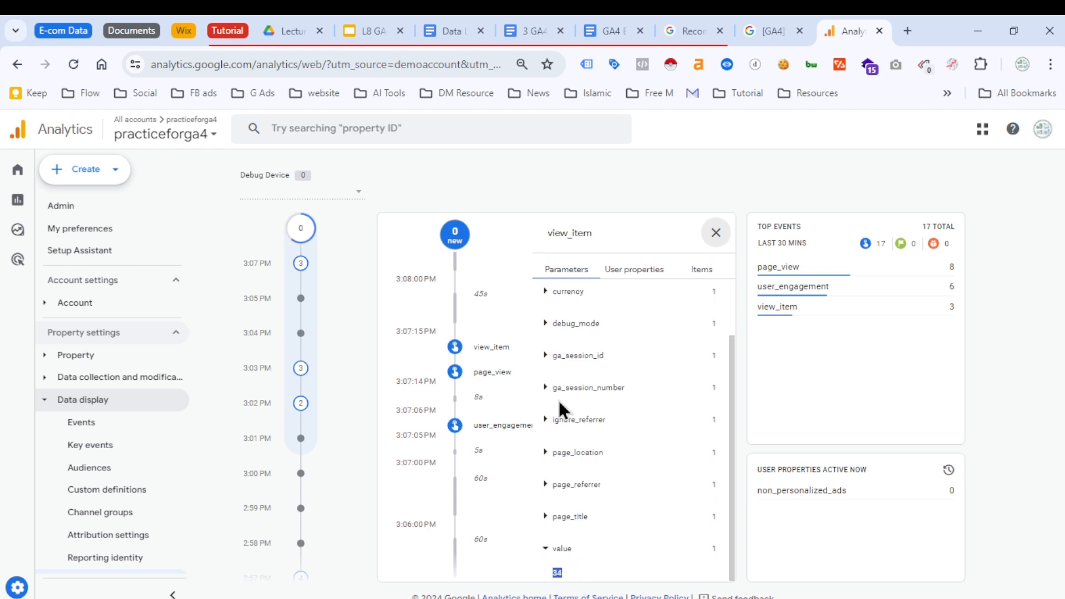
scroll(559, 403, "up", 2)
left_click(557, 361)
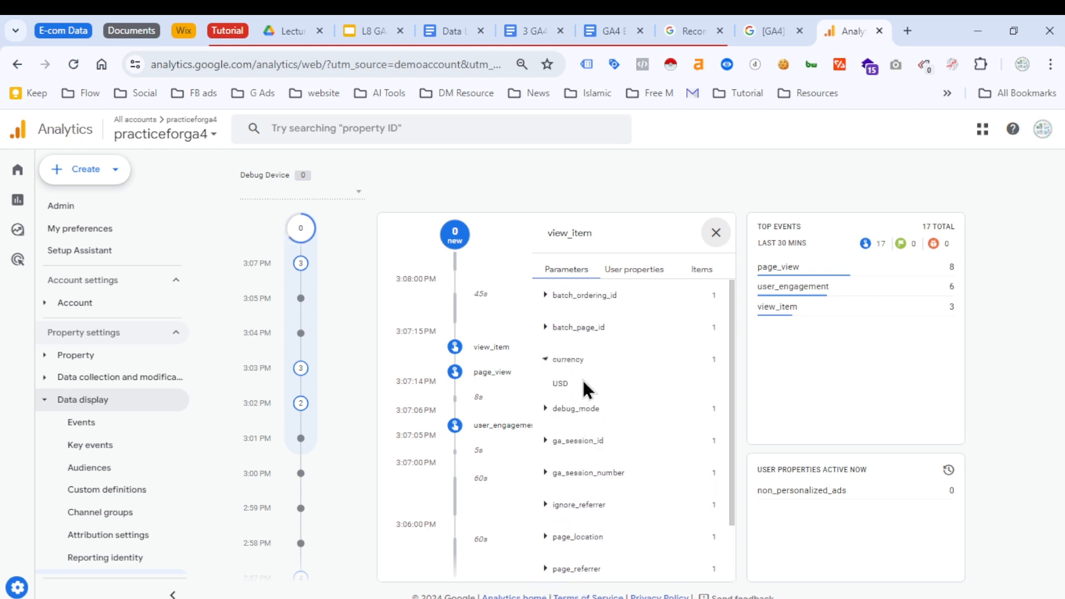
Step: Check the item data sent with the view_item event, expand the Hand Sanitizer item's details, and close the event
left_click(709, 275)
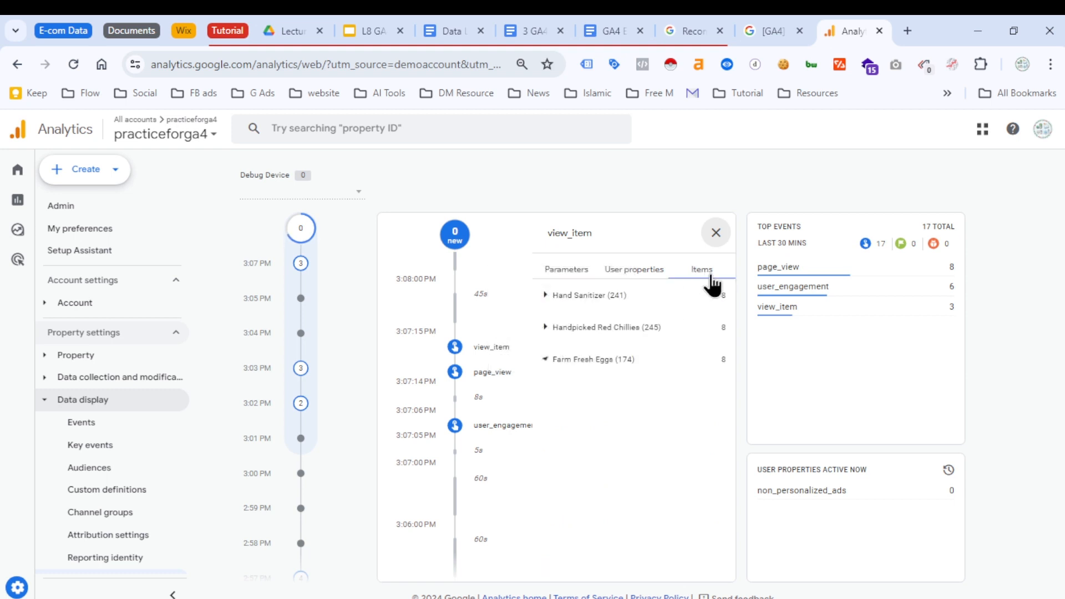
left_click(540, 296)
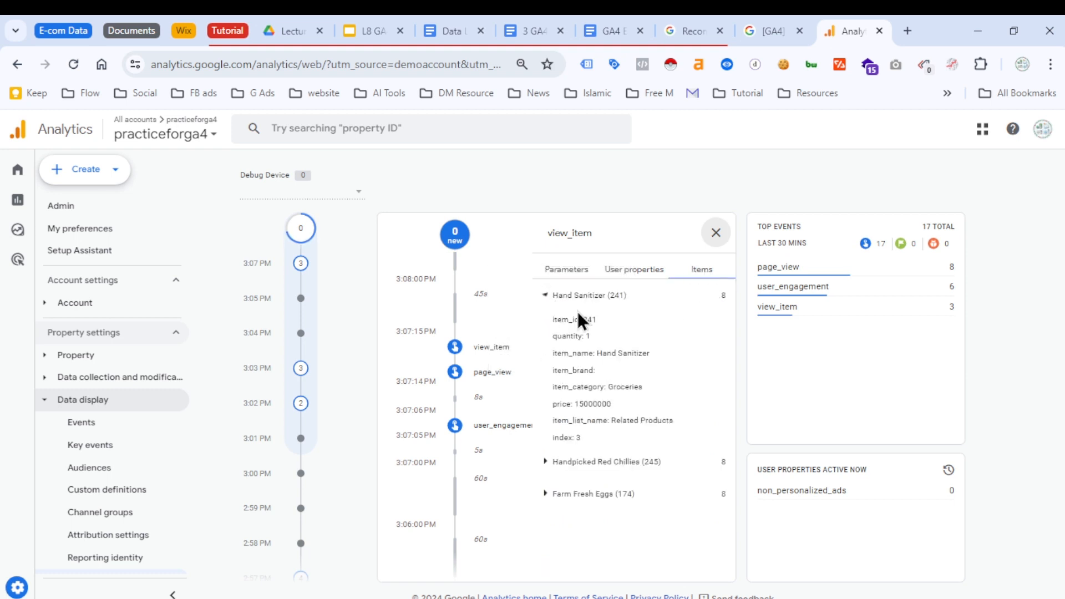
left_click_drag(616, 337, 650, 432)
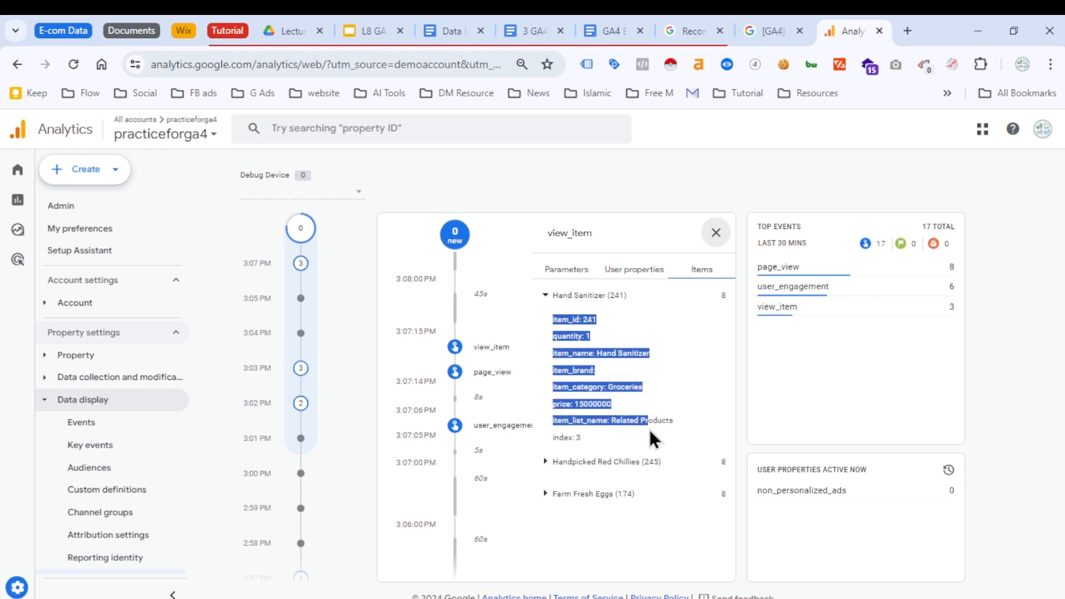
left_click(621, 381)
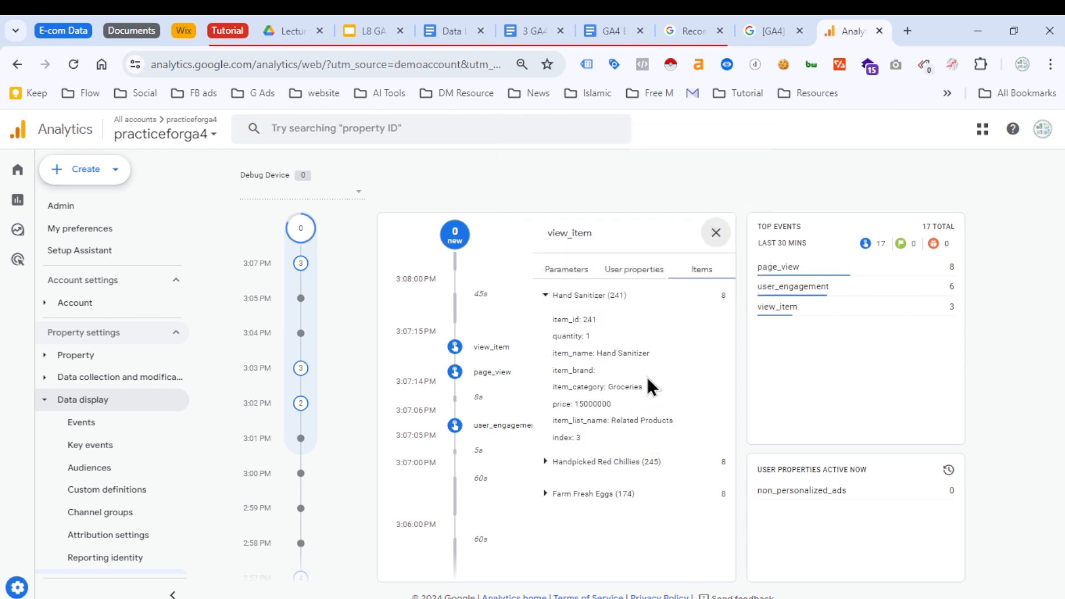
left_click(715, 234)
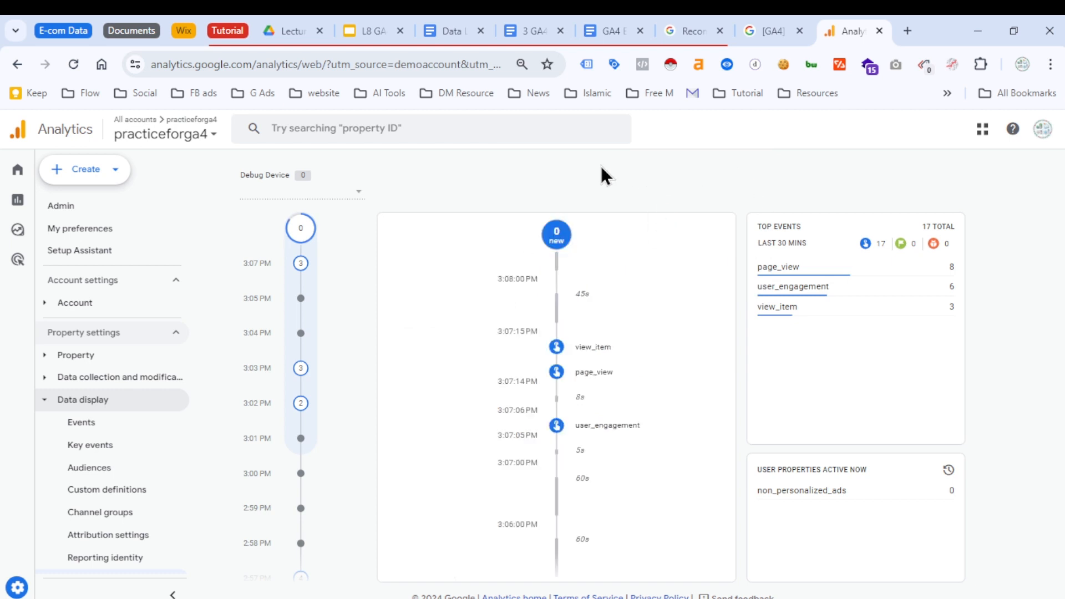
Step: Switch to the GA4 event configuration document and review the tag and trigger settings for begin_checkout, add_shipping_info and add_payment_info
left_click(594, 37)
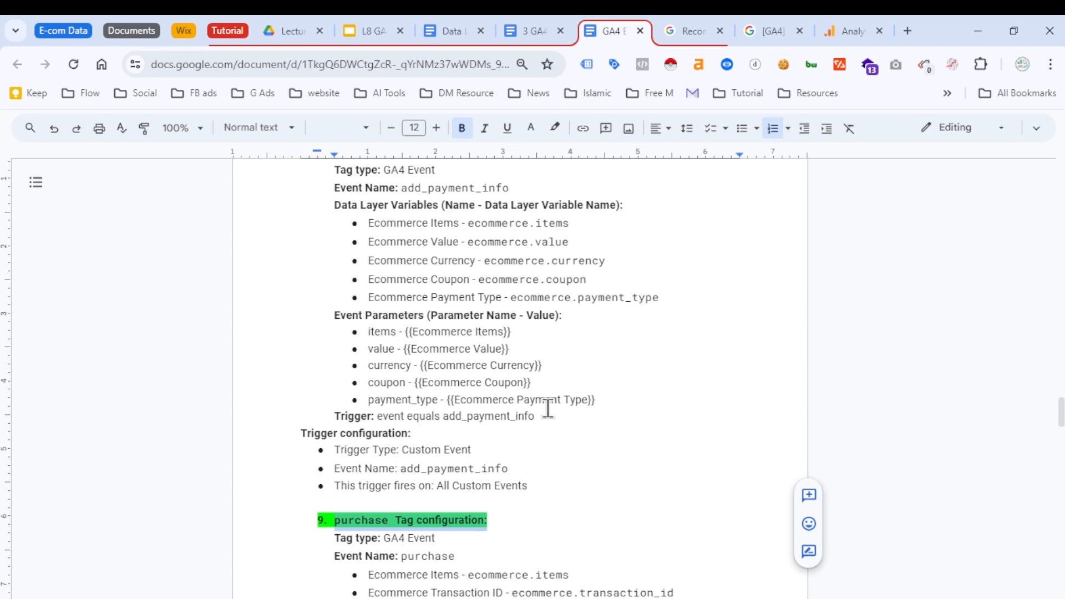
scroll(677, 359, "up", 2)
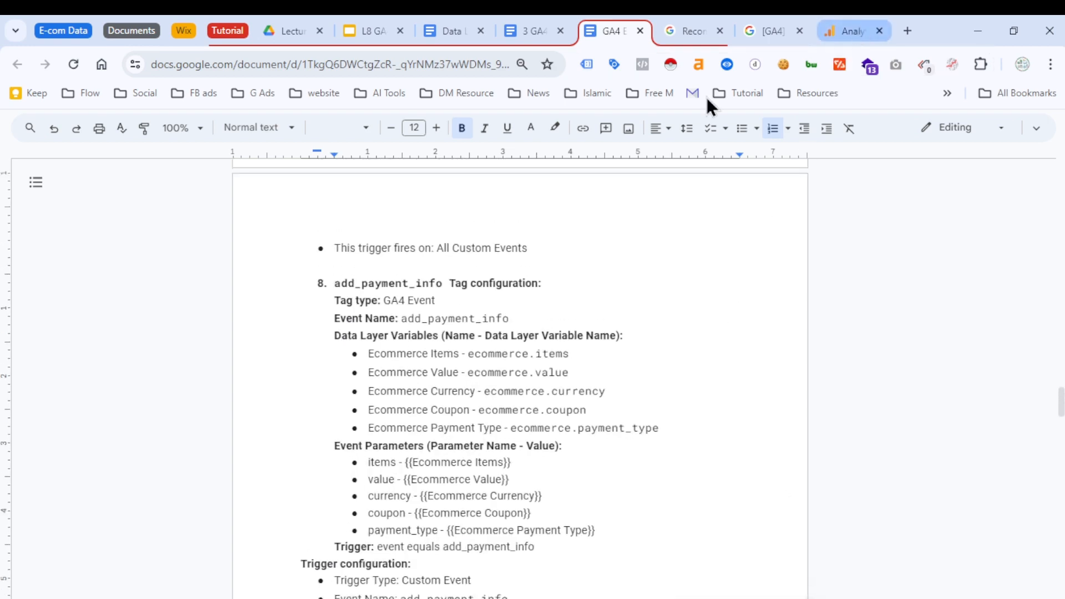
scroll(436, 452, "up", 5)
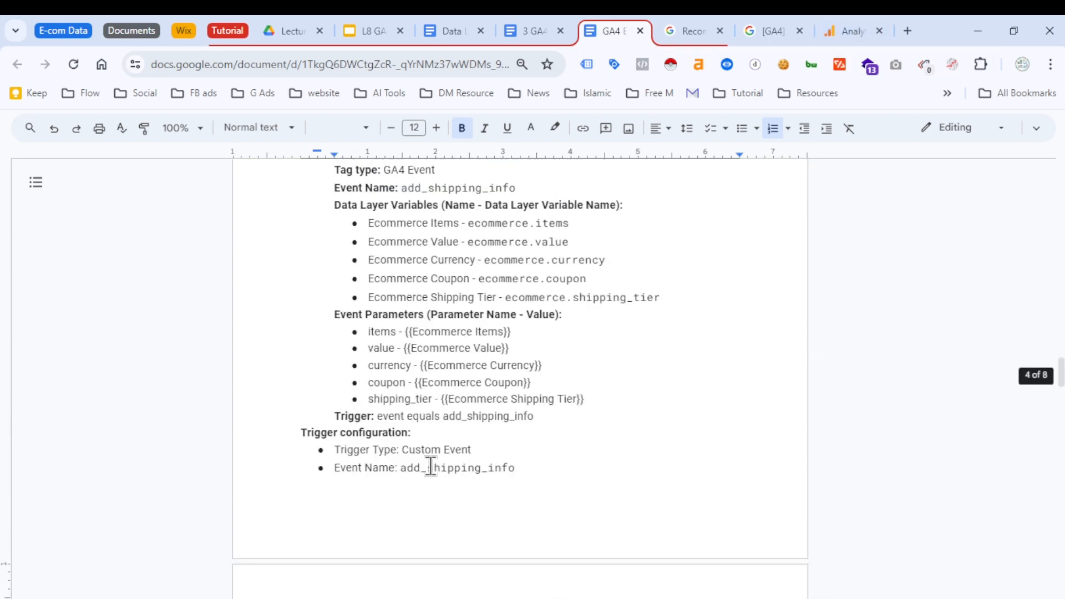
scroll(430, 466, "up", 5)
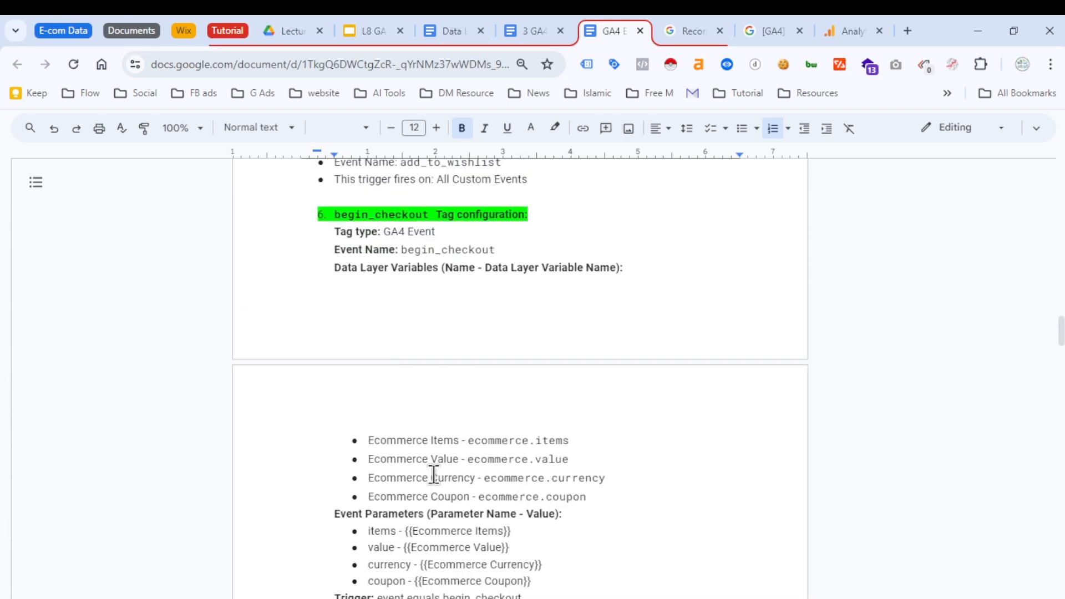
left_click_drag(544, 321, 301, 326)
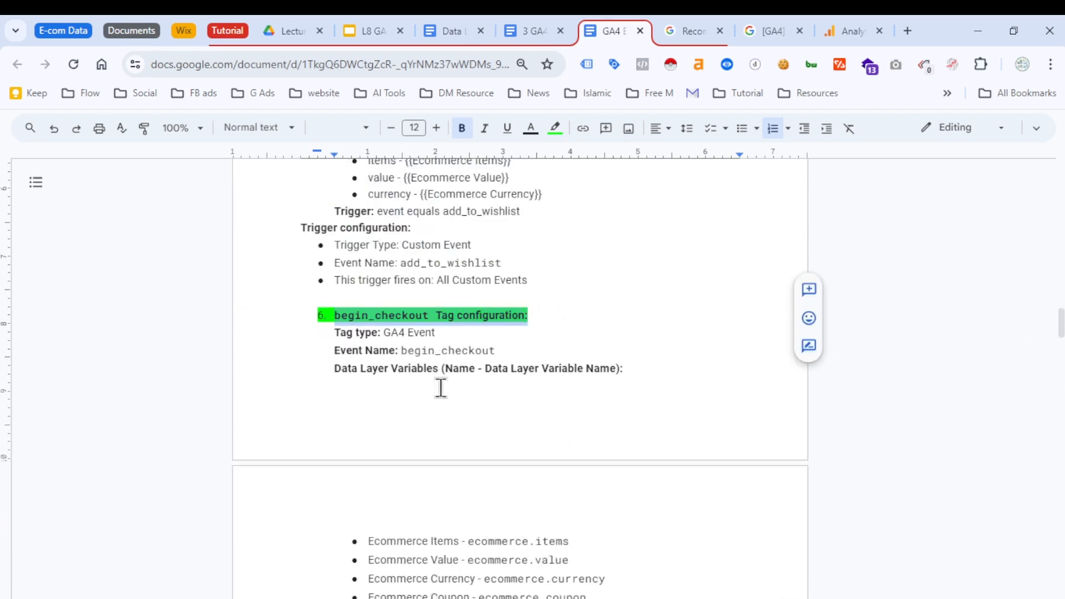
scroll(463, 369, "down", 5)
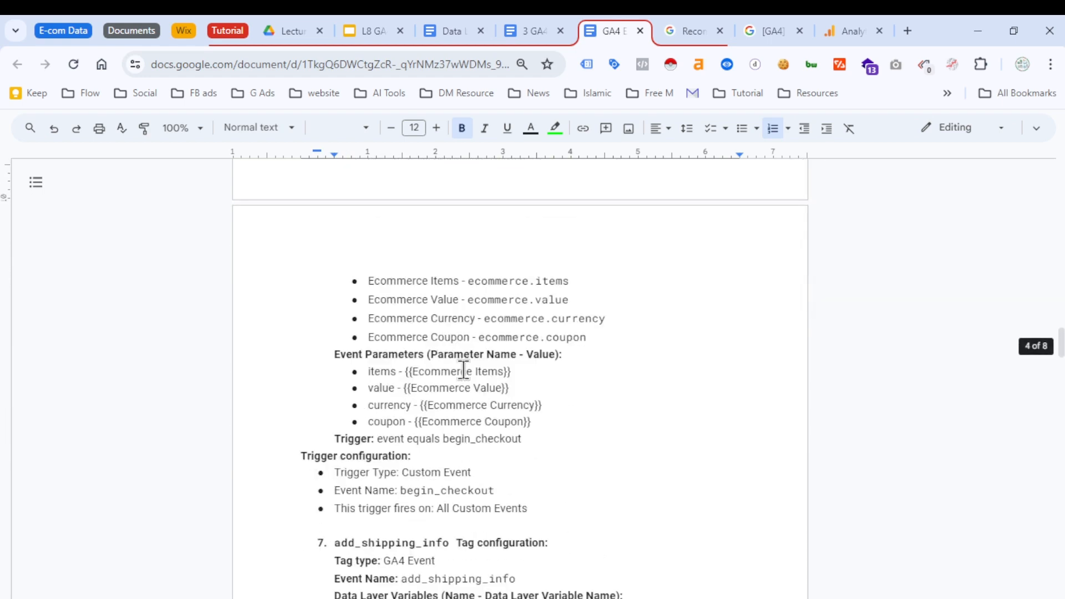
scroll(463, 369, "down", 5)
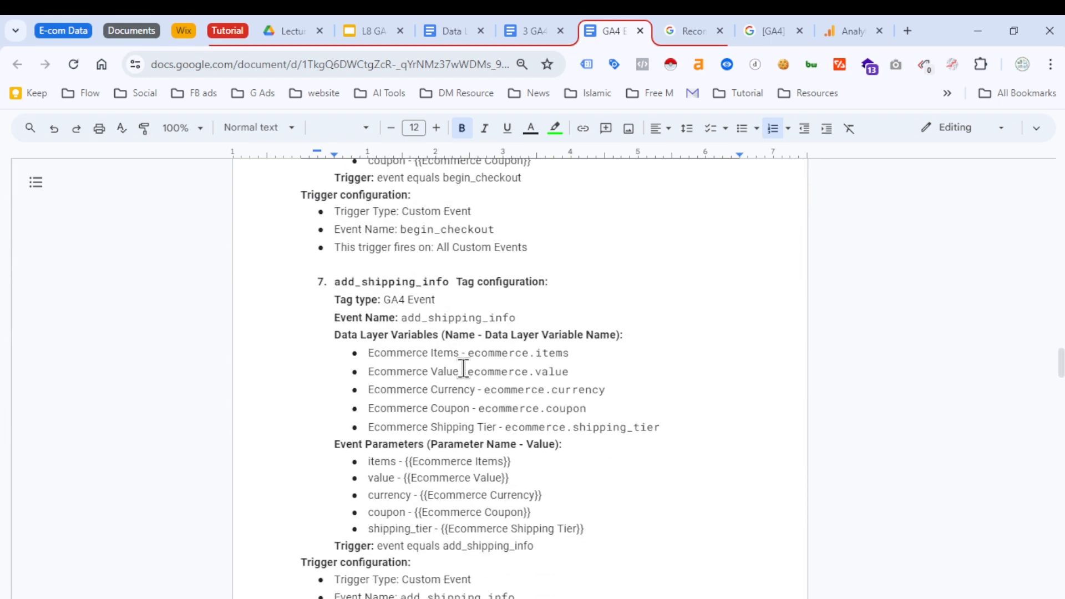
scroll(470, 363, "down", 3)
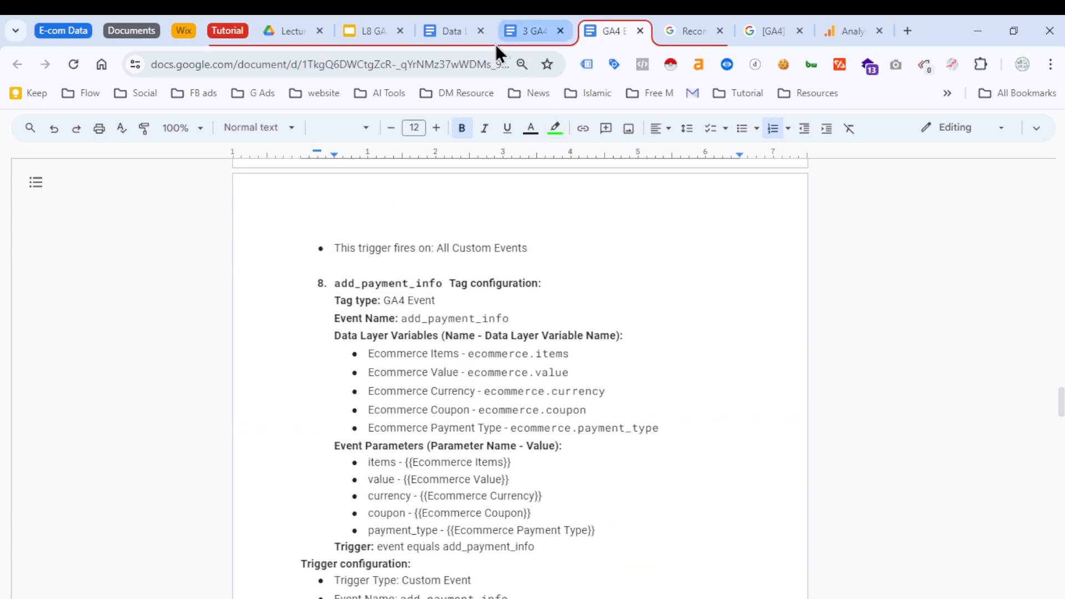
Step: Look at the data layer diagram in the Data Layer document, and switch to the L8 GA4 lecture slides
left_click(445, 32)
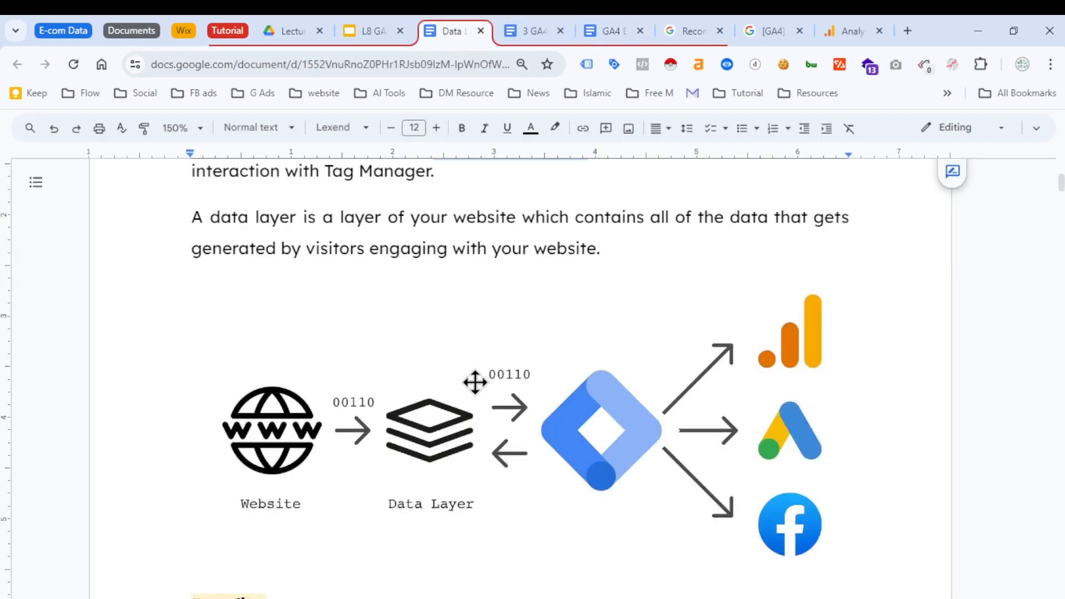
left_click(370, 33)
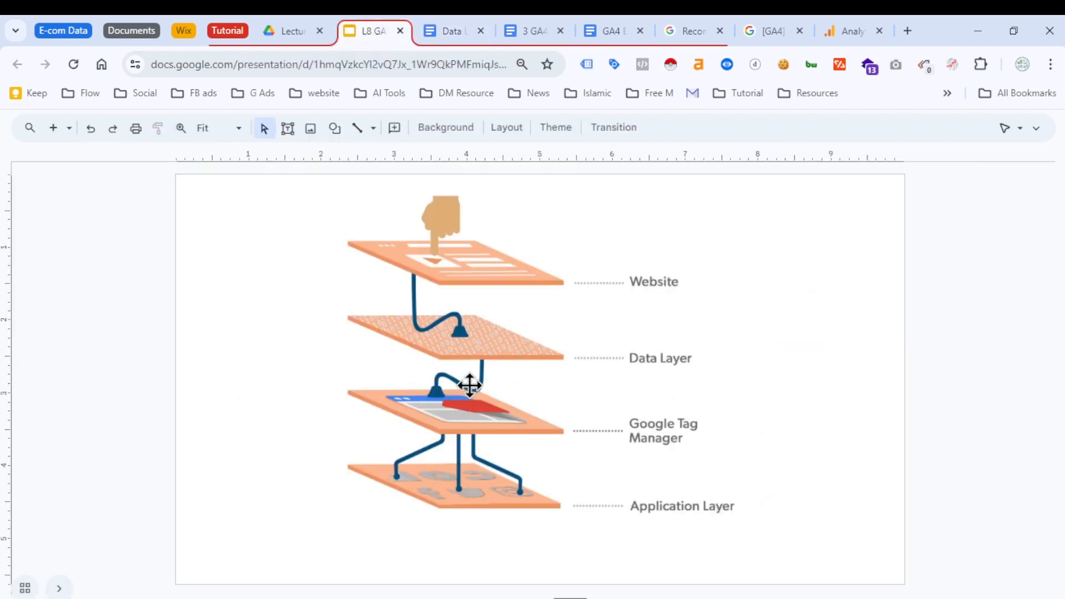